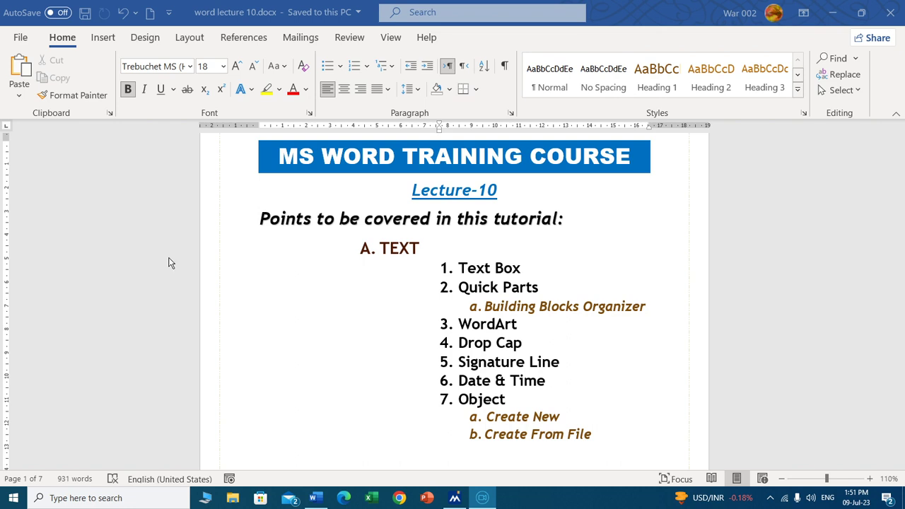
Switch the ribbon to the Insert tab for text box, picture and shape commands
click(103, 39)
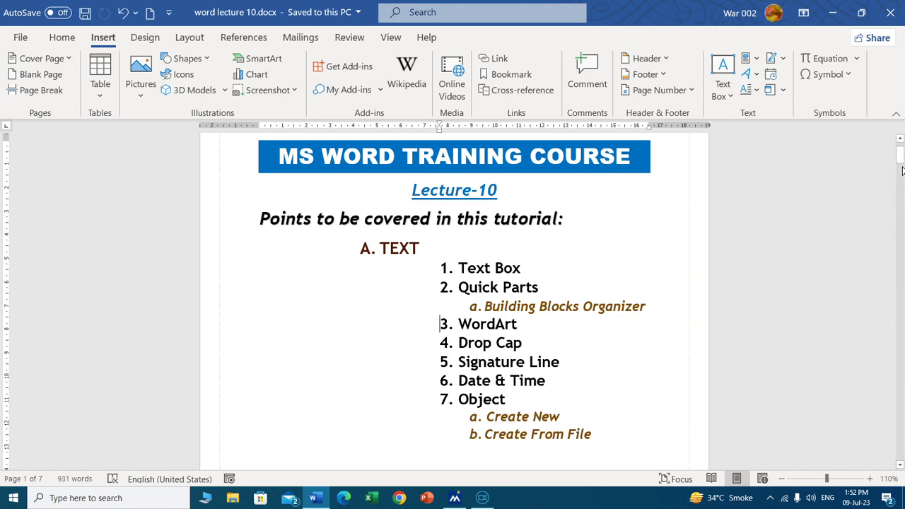
Cut the paragraph under the Definition heading on page 2 and leave blank lines there
drag(900, 162, 902, 206)
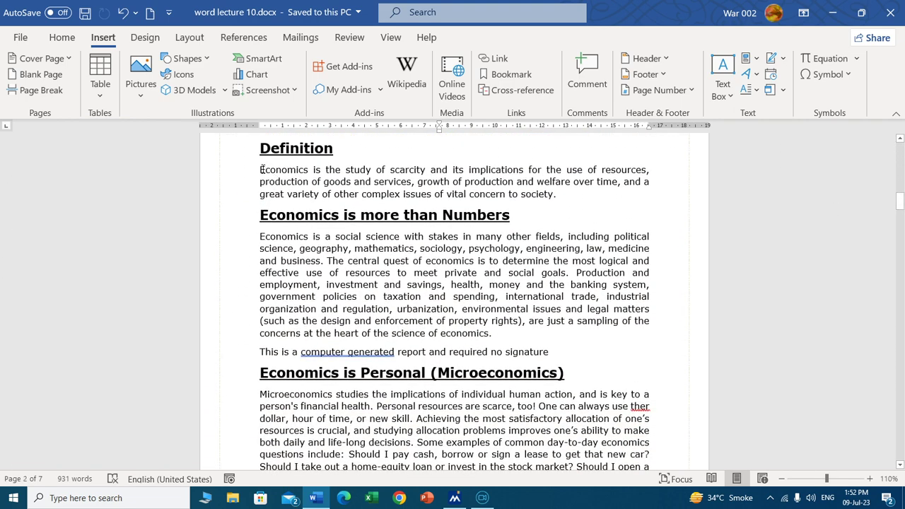
drag(261, 169, 573, 201)
key(ctrl+c)
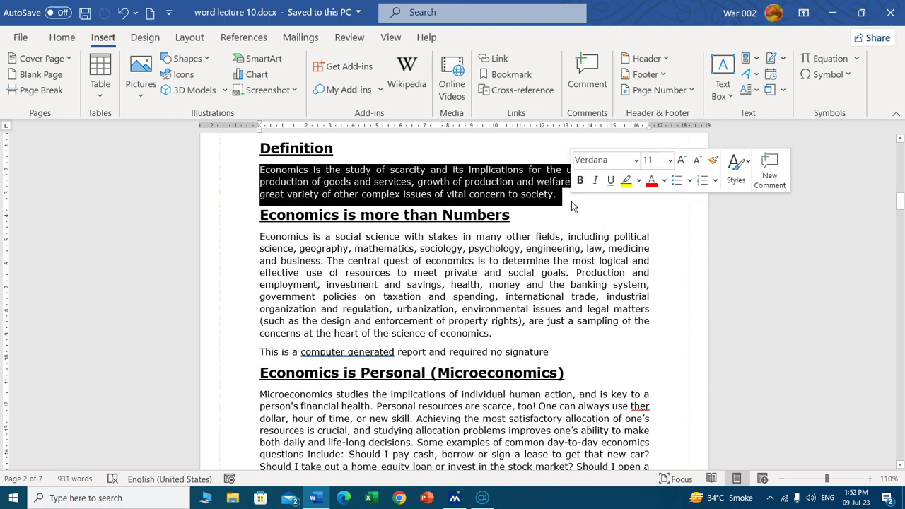
key(Delete)
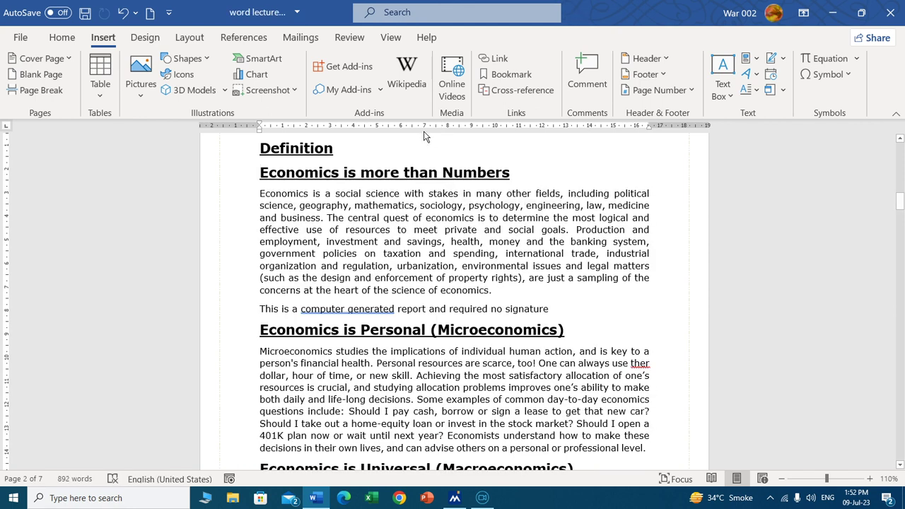
click(384, 149)
key(Return)
key(Return)
key(Return)
key(Return)
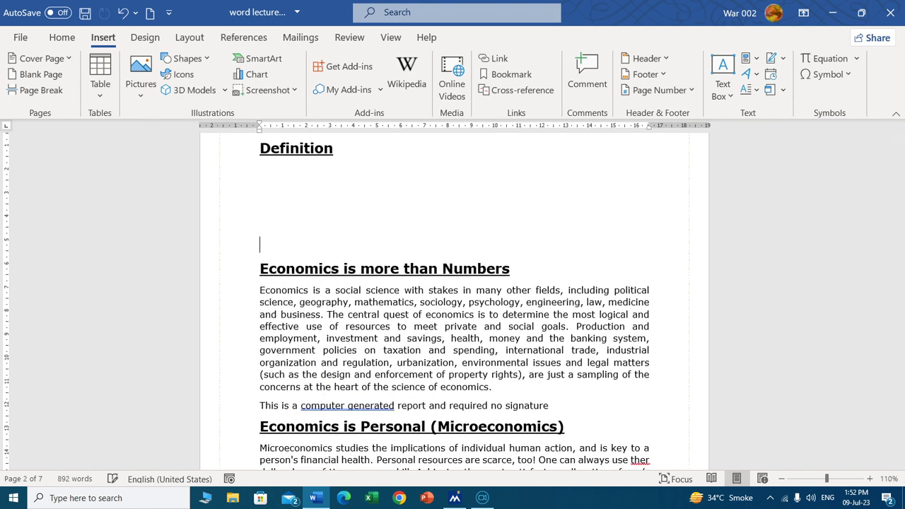
key(Return)
key(Return)
key(Return)
key(Return)
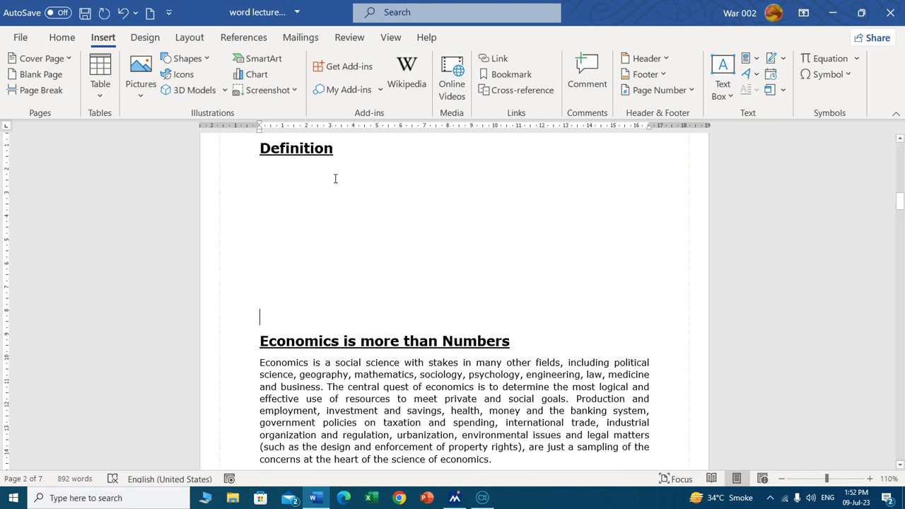
click(336, 179)
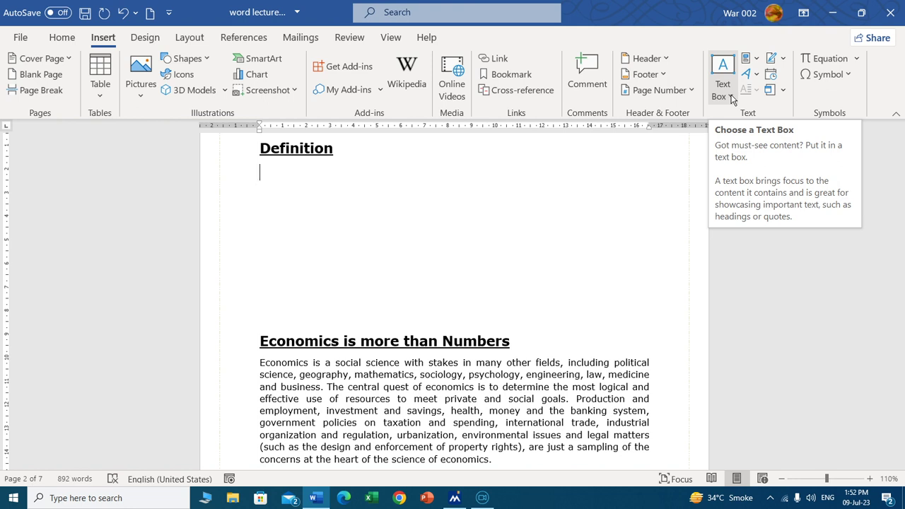
Insert a Facet Quote text box and drag it up beneath the Definition heading
click(732, 97)
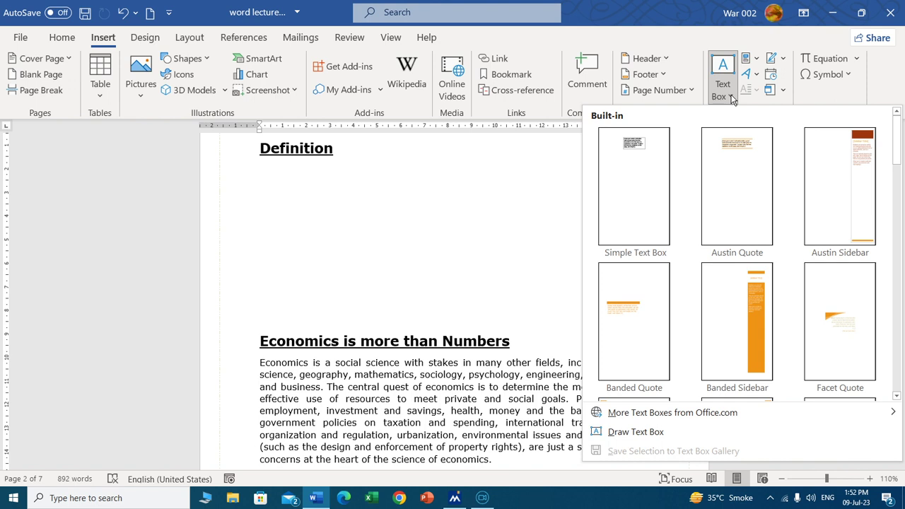
drag(897, 138, 901, 167)
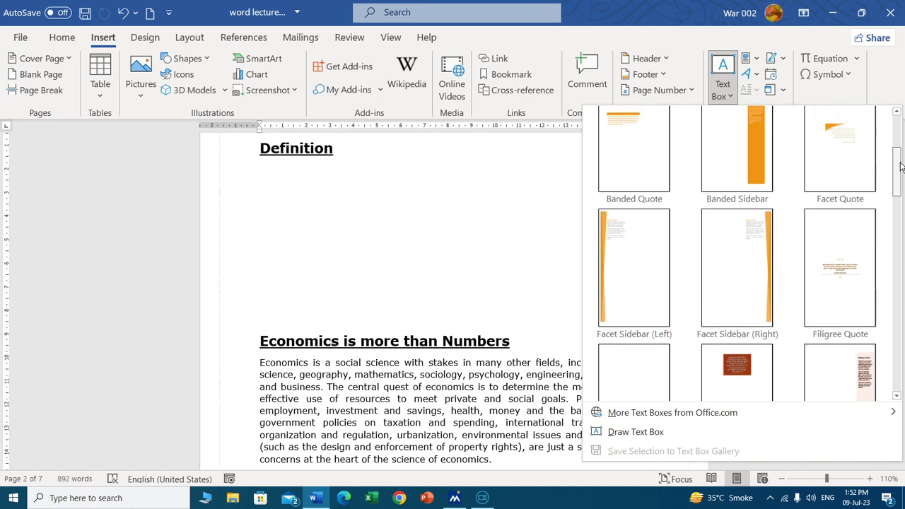
click(839, 170)
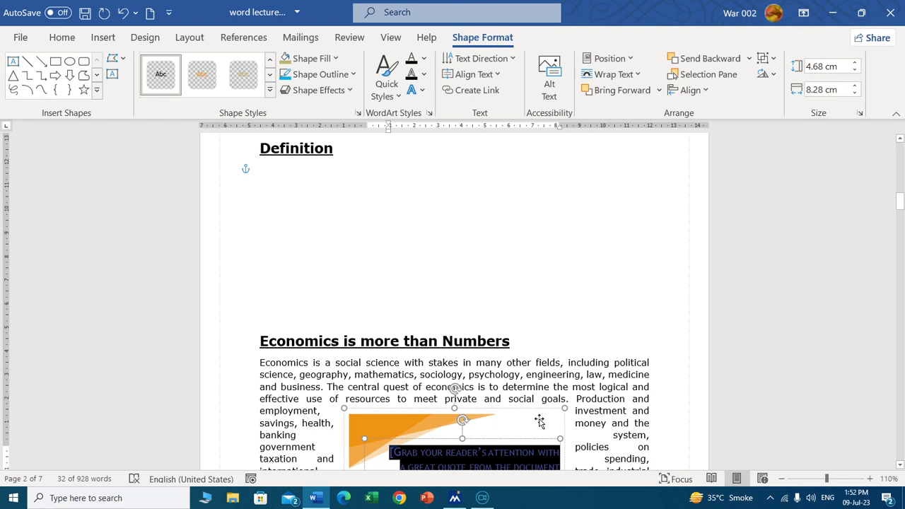
drag(540, 422, 529, 319)
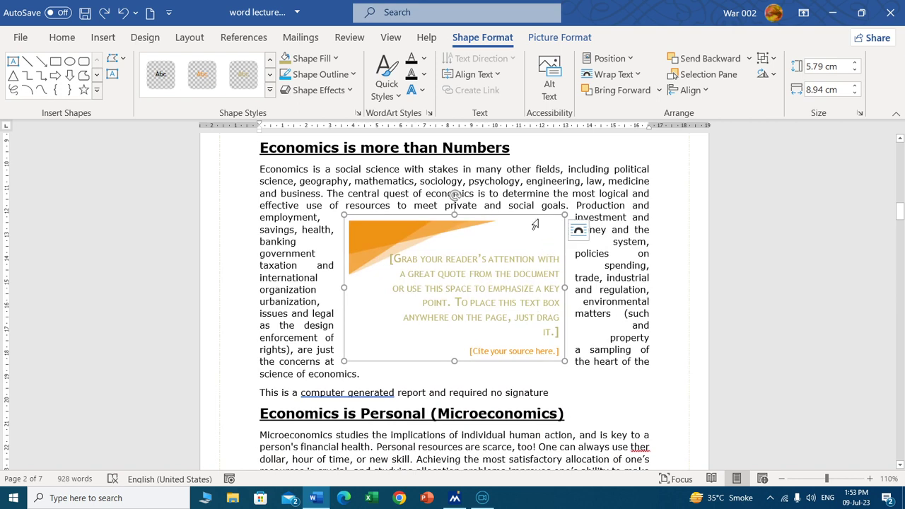
drag(535, 225, 533, 118)
scroll(542, 318, up, 5)
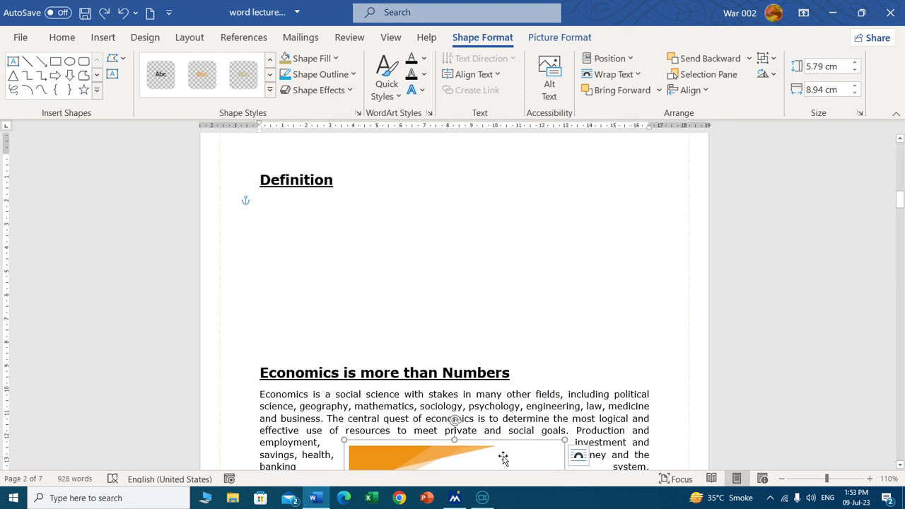
drag(503, 458, 494, 200)
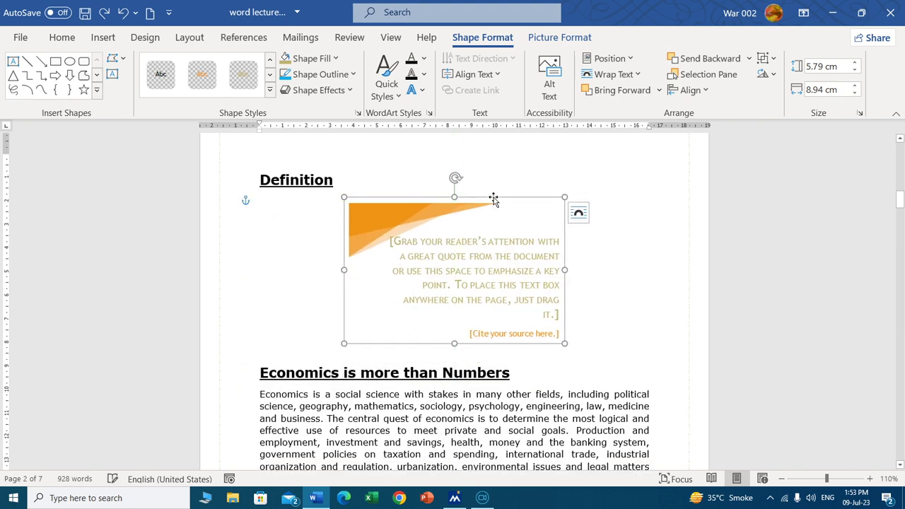
Paste the economics definition over the Facet Quote box's placeholder text
click(447, 242)
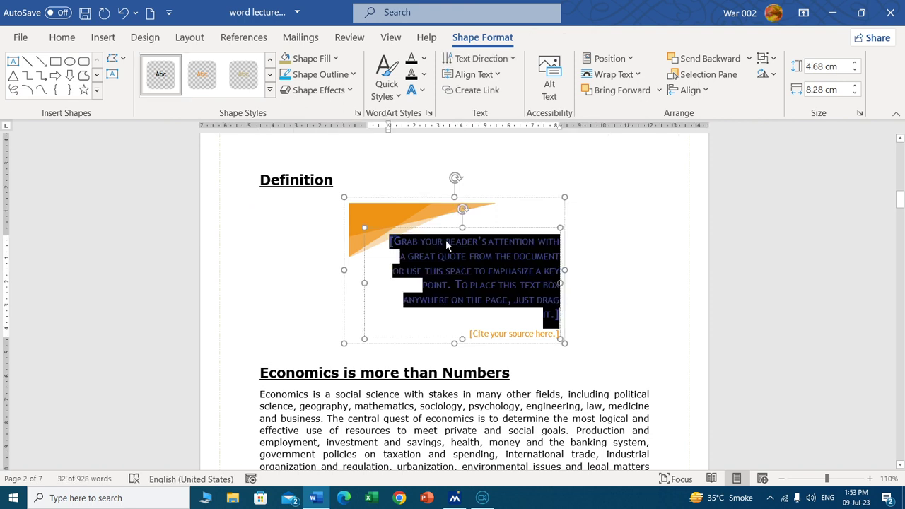
key(ctrl+v)
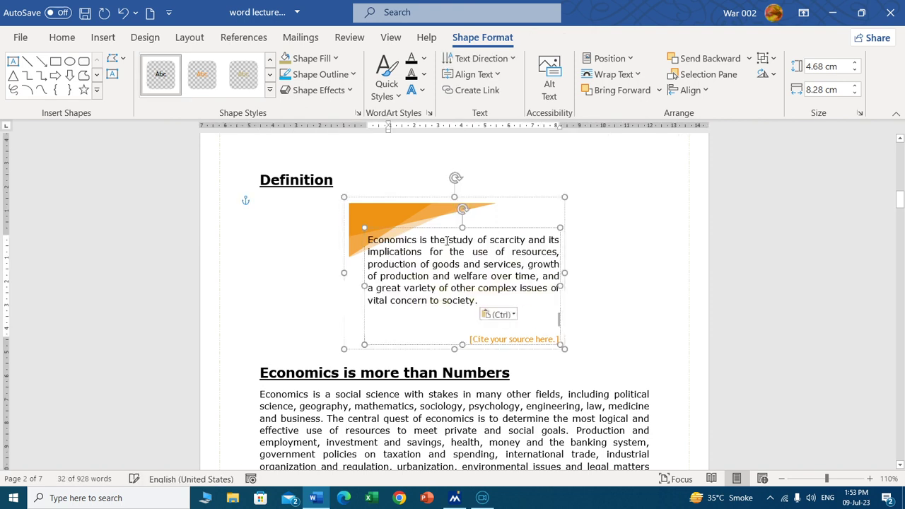
click(599, 291)
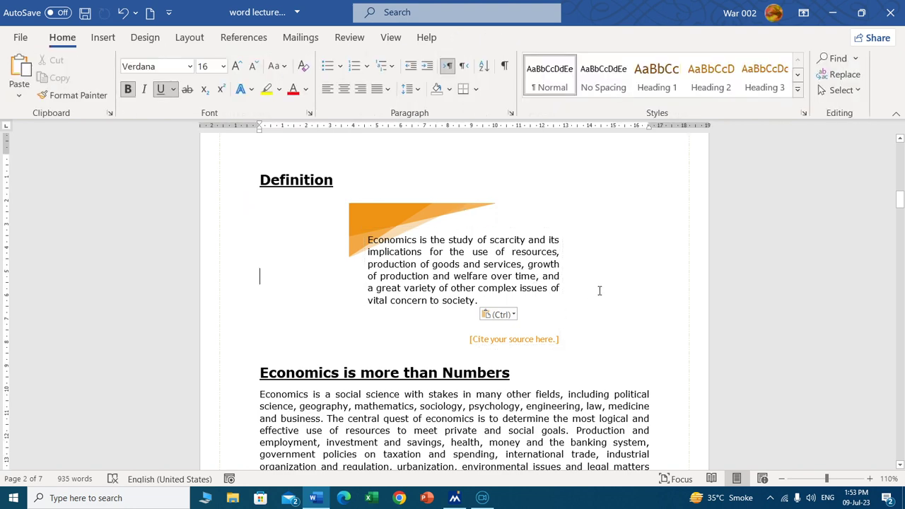
click(539, 255)
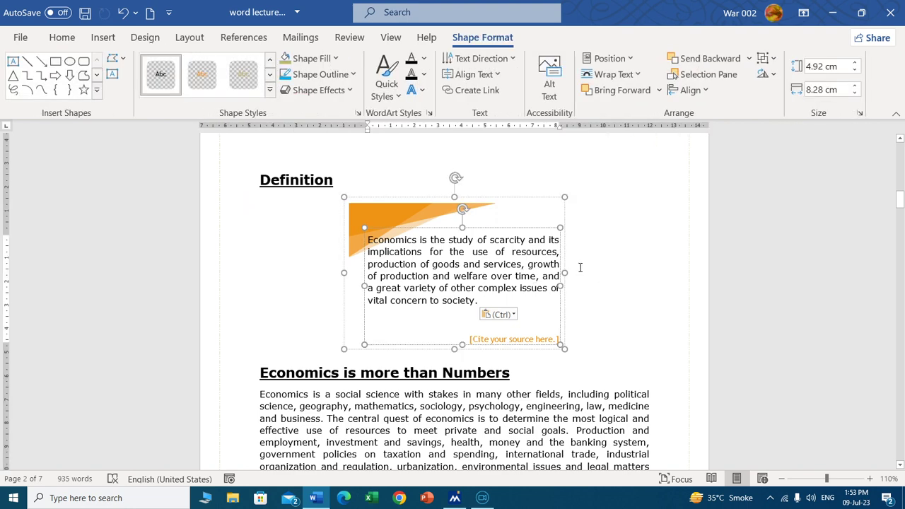
Widen the quote box on both sides and shorten it from the bottom
drag(563, 273, 628, 271)
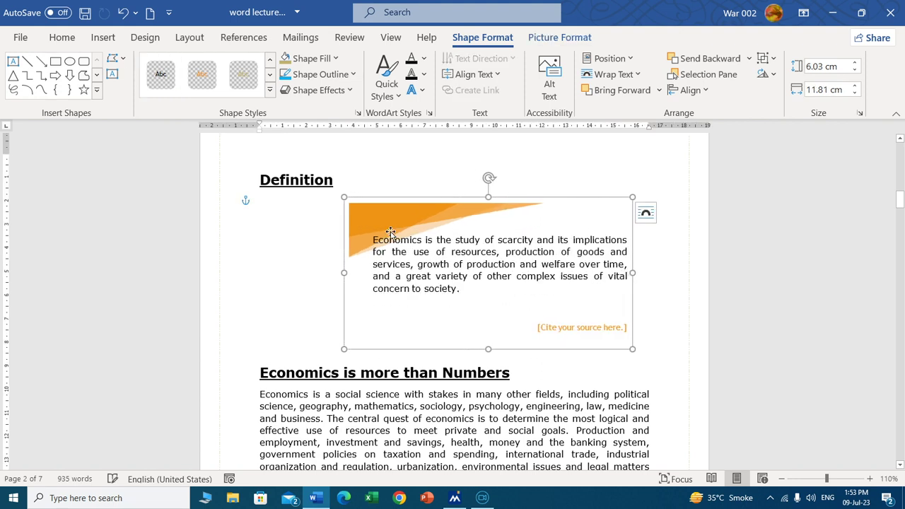
drag(344, 272, 267, 271)
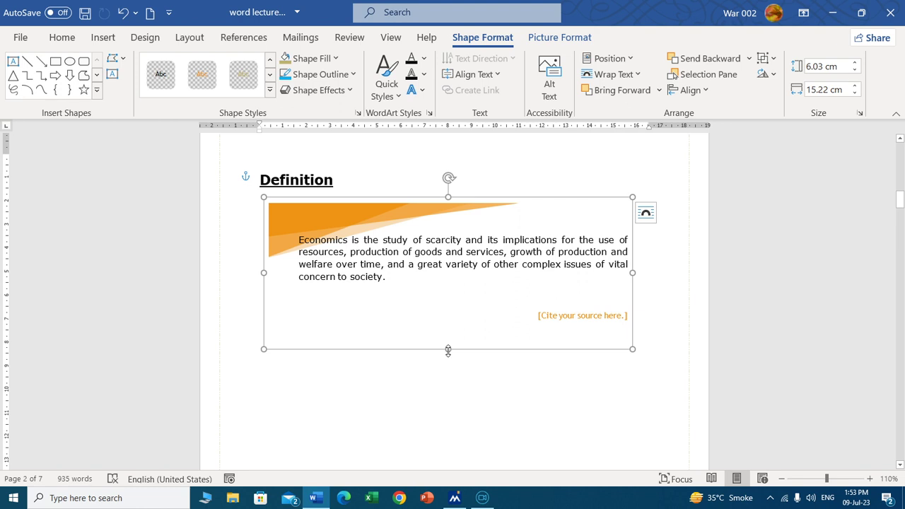
mouse_move(448, 350)
mouse_down()
mouse_move(439, 298)
mouse_move(439, 306)
mouse_up()
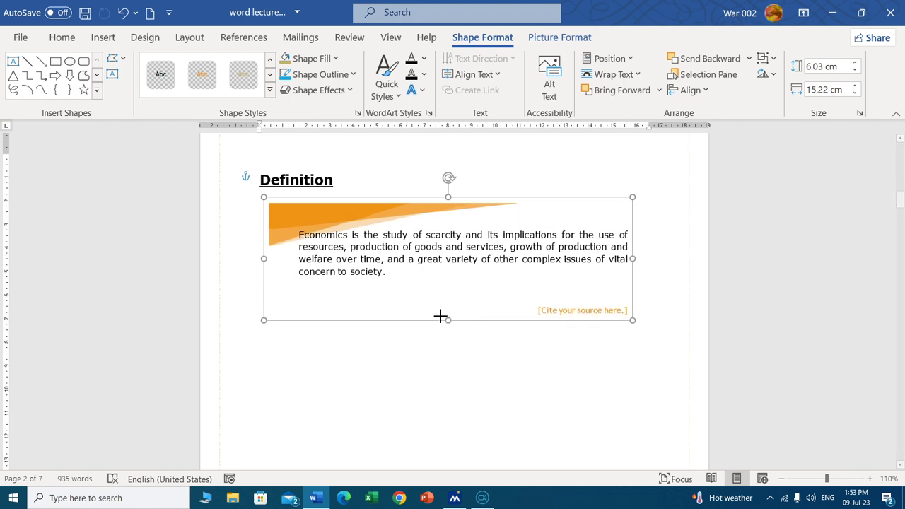
drag(439, 306, 440, 320)
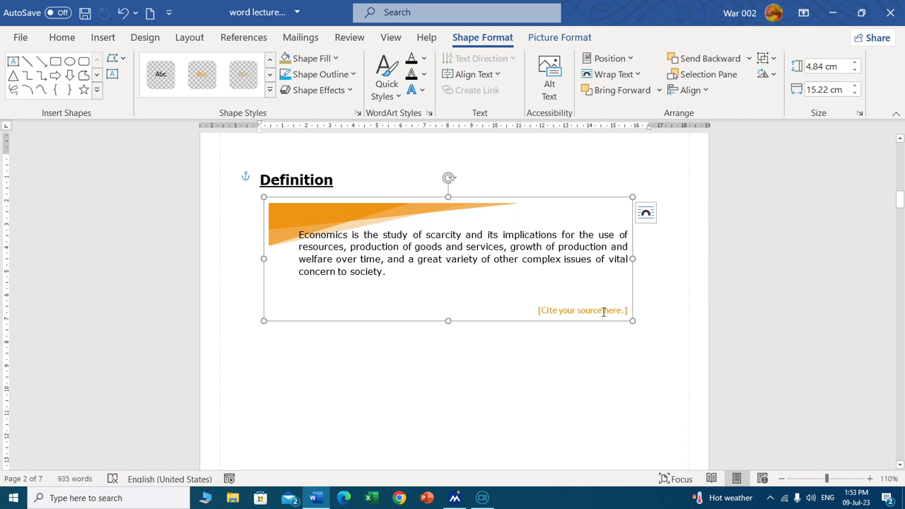
Delete the [Cite your source here.] placeholder from the quote box
click(607, 309)
key(Delete)
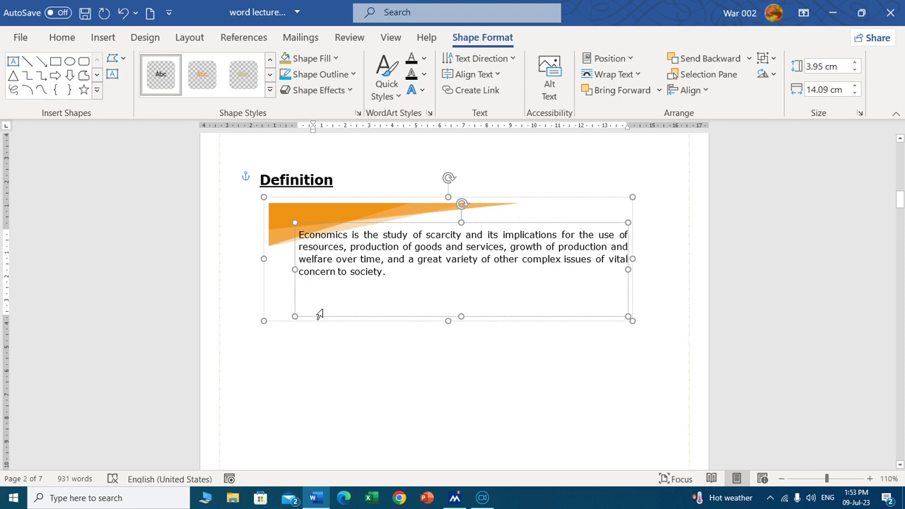
click(277, 278)
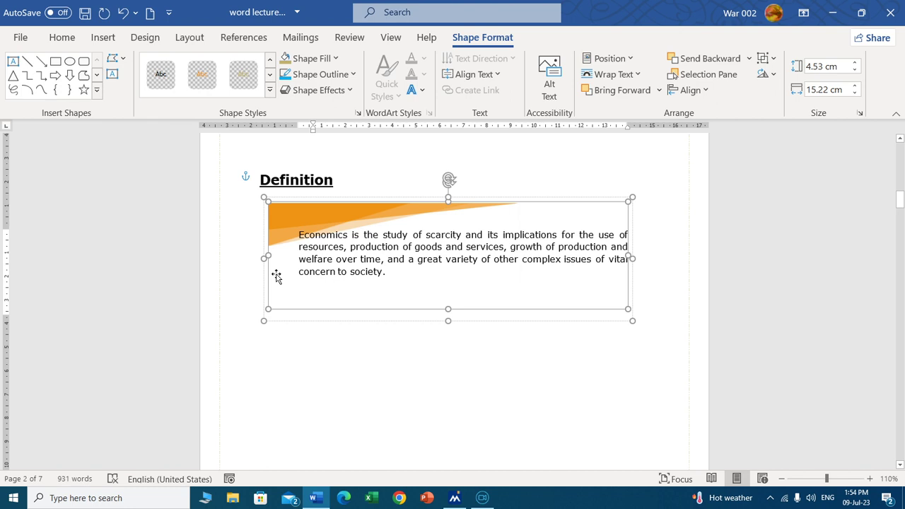
click(356, 259)
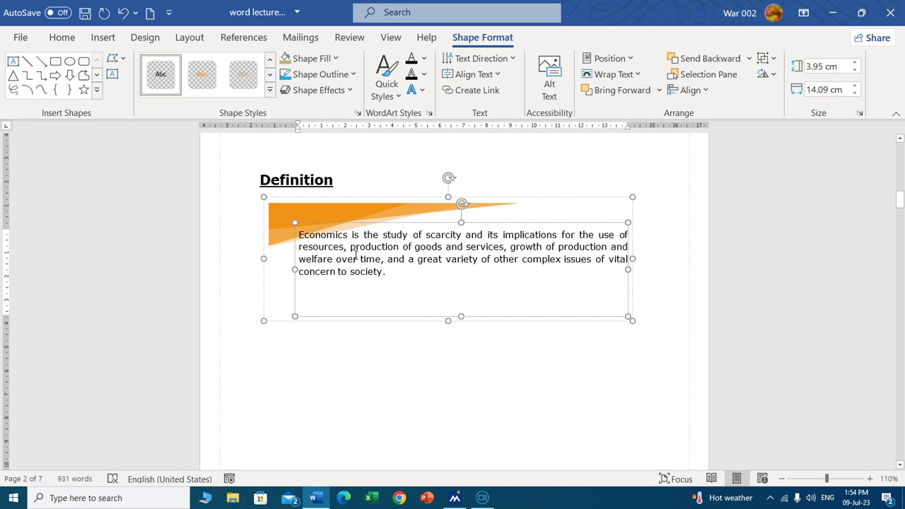
Remove the empty lines below the definition box and nudge the box slightly right
click(319, 347)
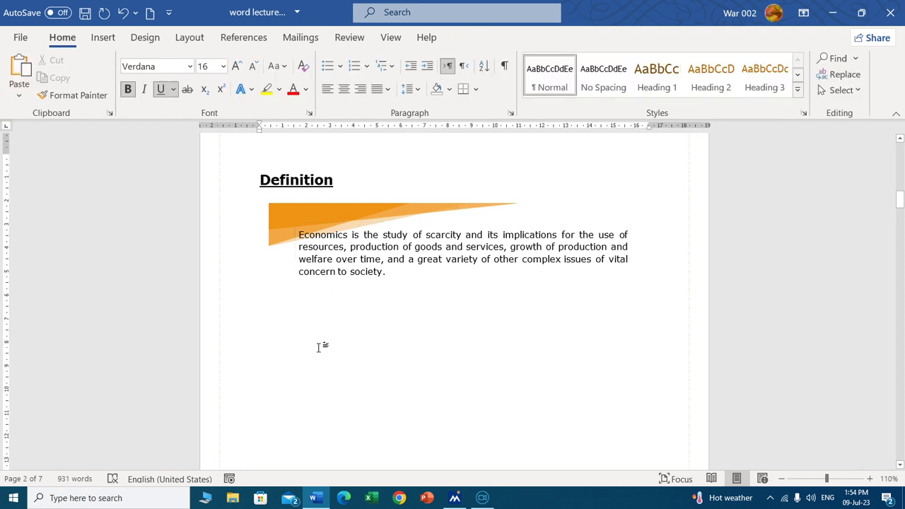
key(BackSpace)
key(BackSpace)
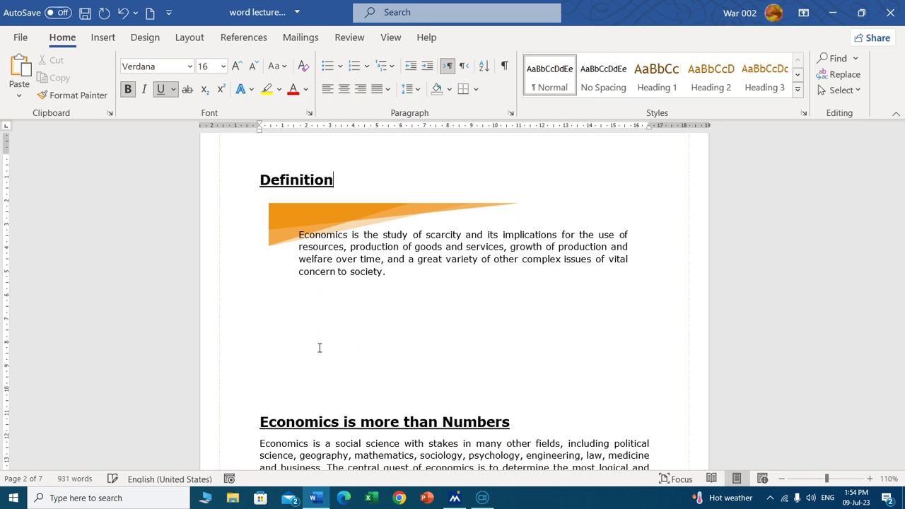
key(Delete)
key(Delete)
key(Delete)
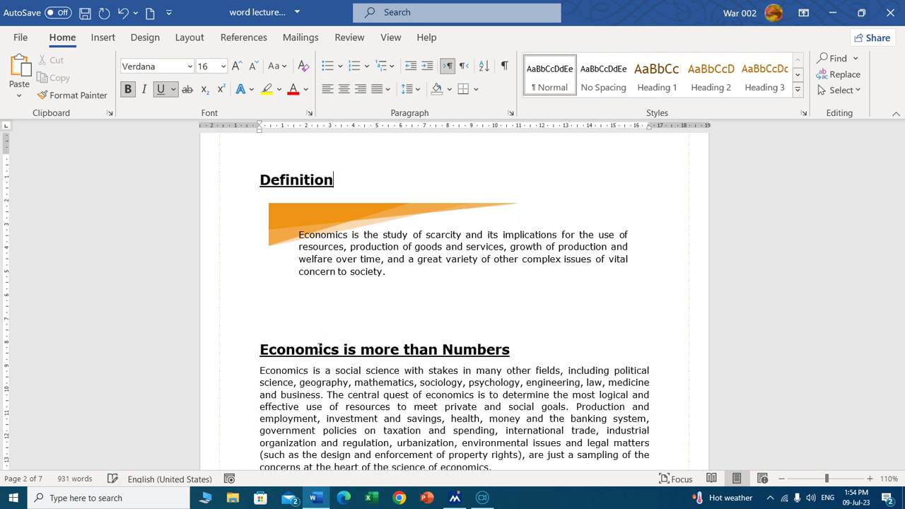
key(Delete)
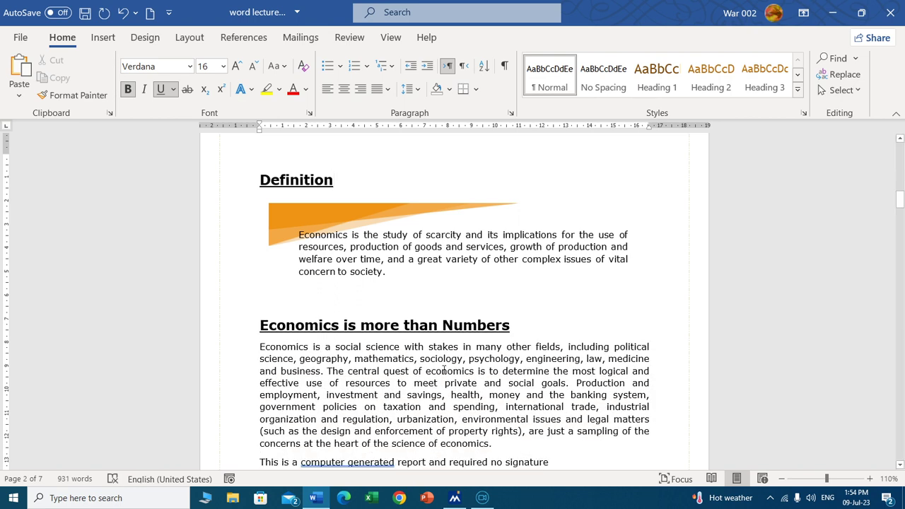
click(464, 263)
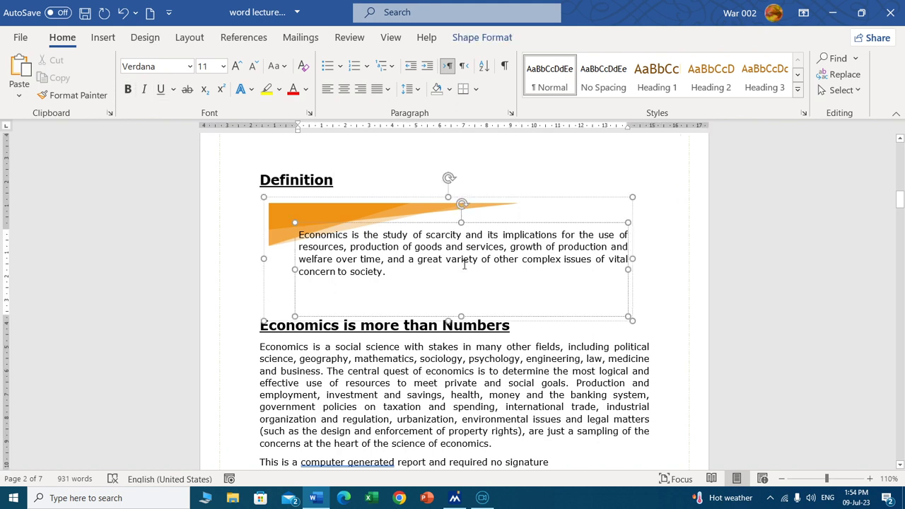
click(420, 189)
click(426, 200)
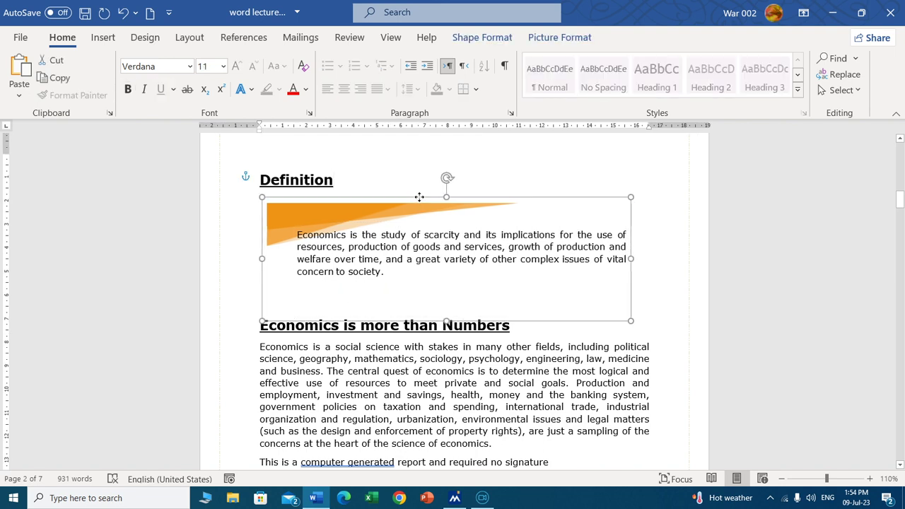
mouse_move(423, 199)
mouse_down()
mouse_move(459, 194)
mouse_move(413, 197)
mouse_move(434, 198)
mouse_up()
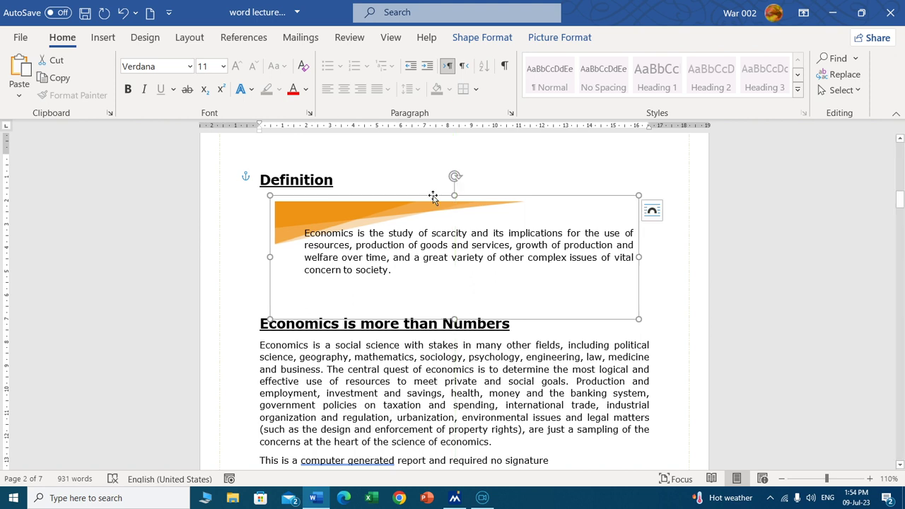
Shorten the definition box and add an empty line above 'Economics is more than Numbers'
click(232, 268)
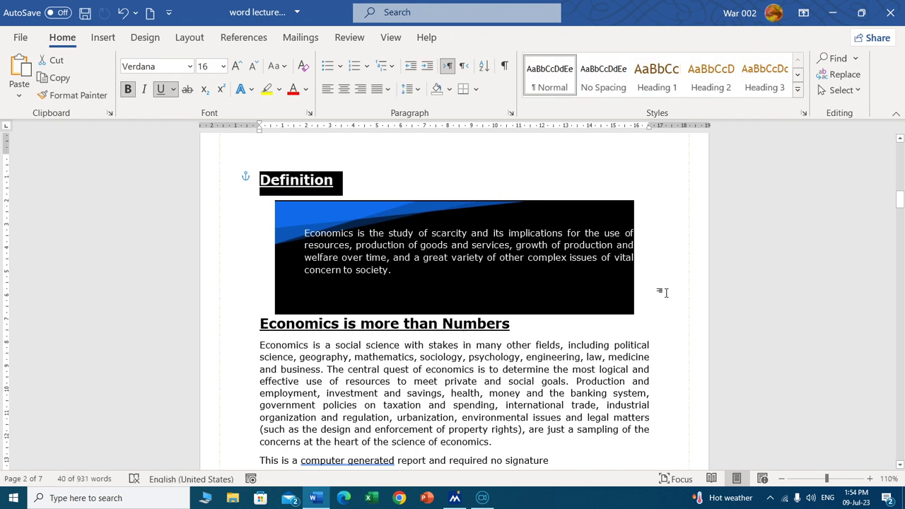
click(528, 309)
click(471, 235)
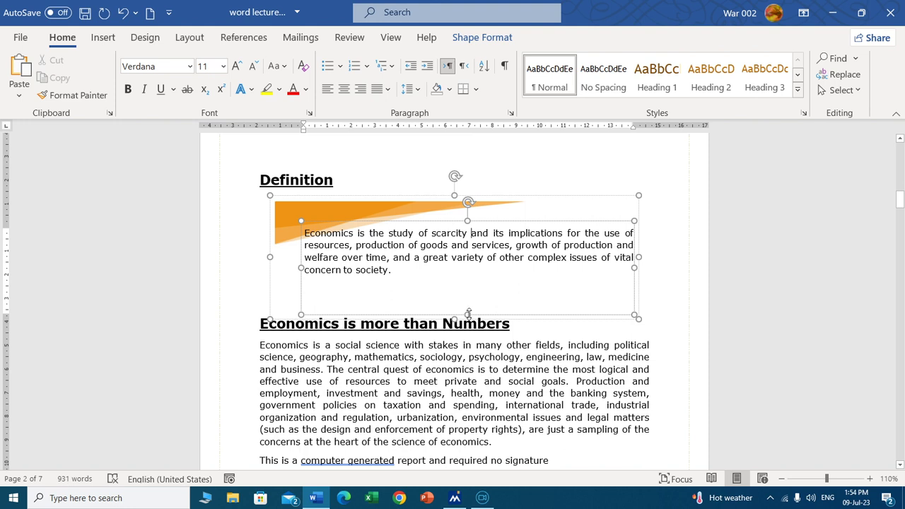
drag(467, 314, 468, 297)
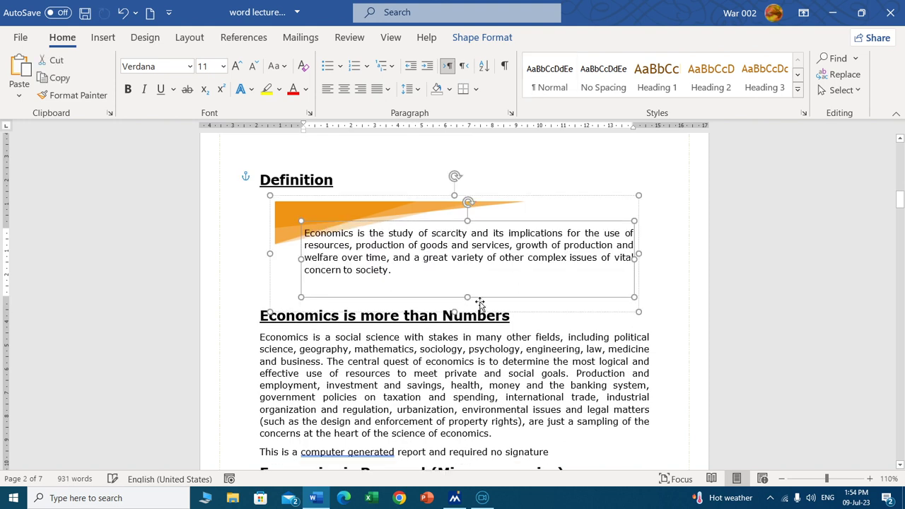
click(582, 313)
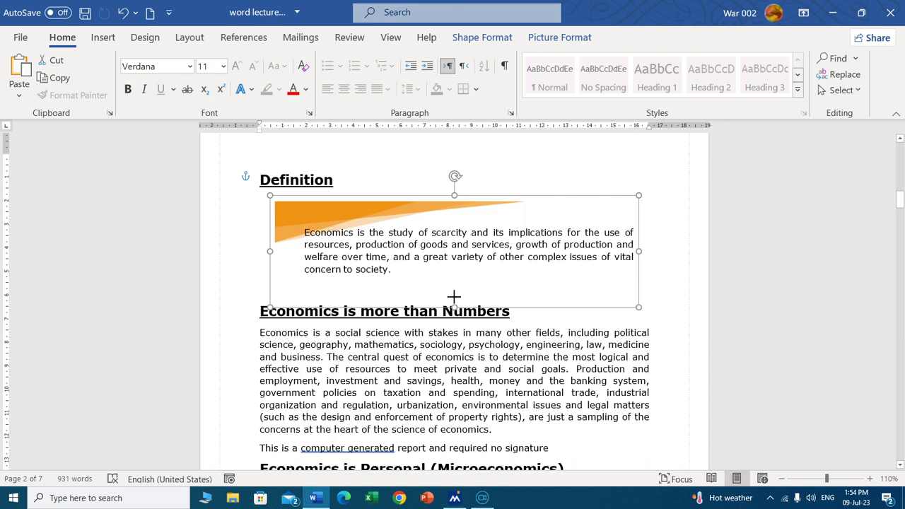
drag(454, 312, 454, 286)
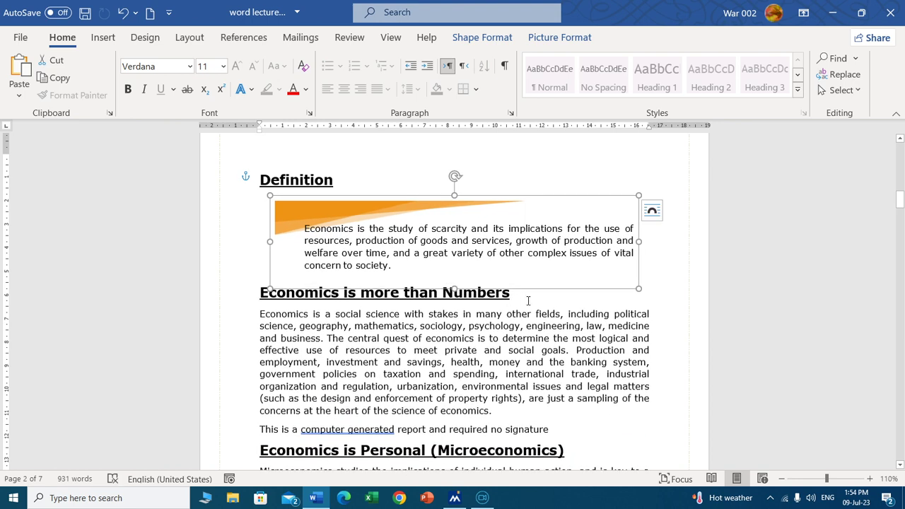
click(342, 293)
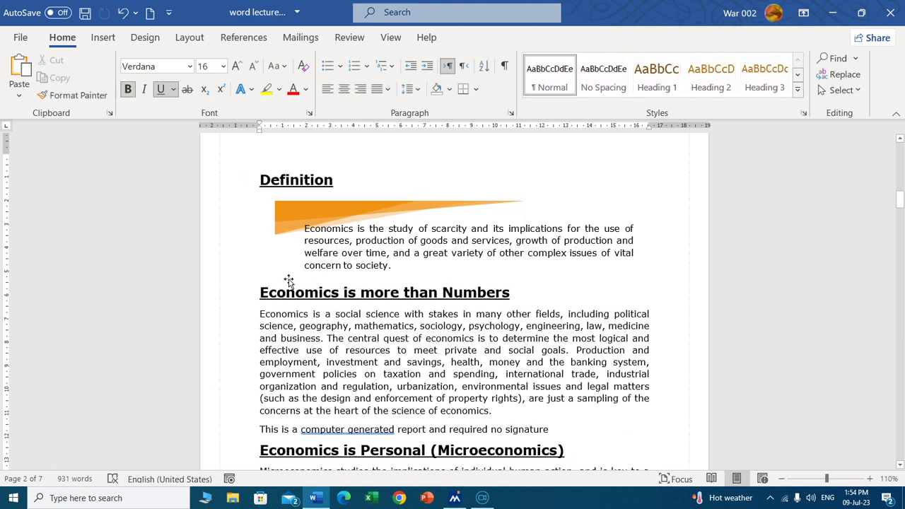
key(Return)
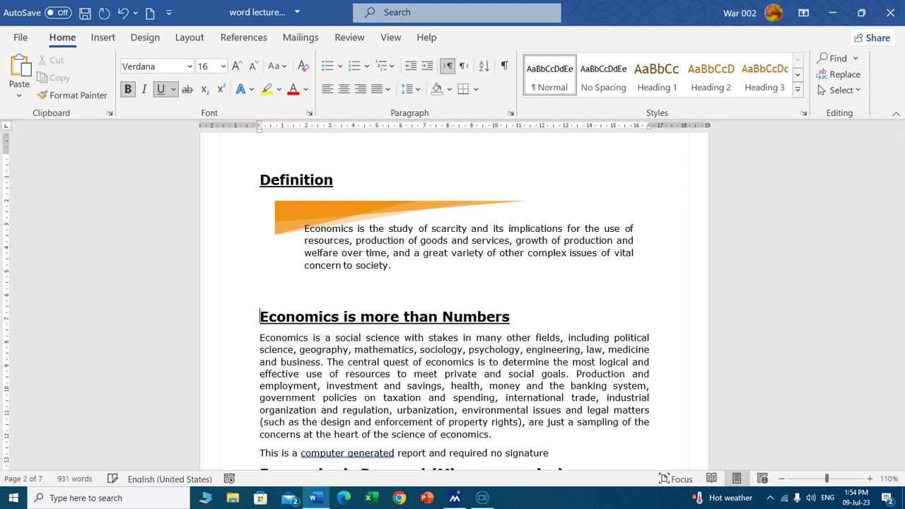
Select the whole definition text box and delete it
triple_click(399, 251)
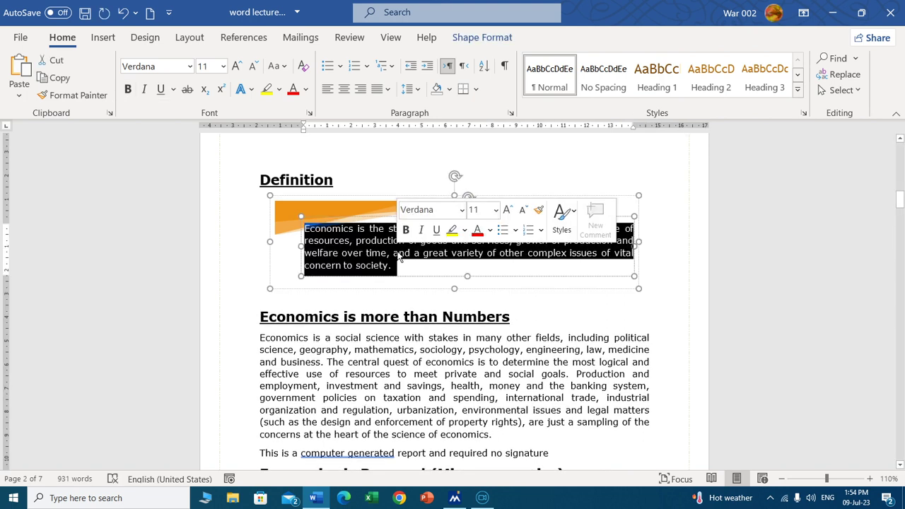
click(381, 197)
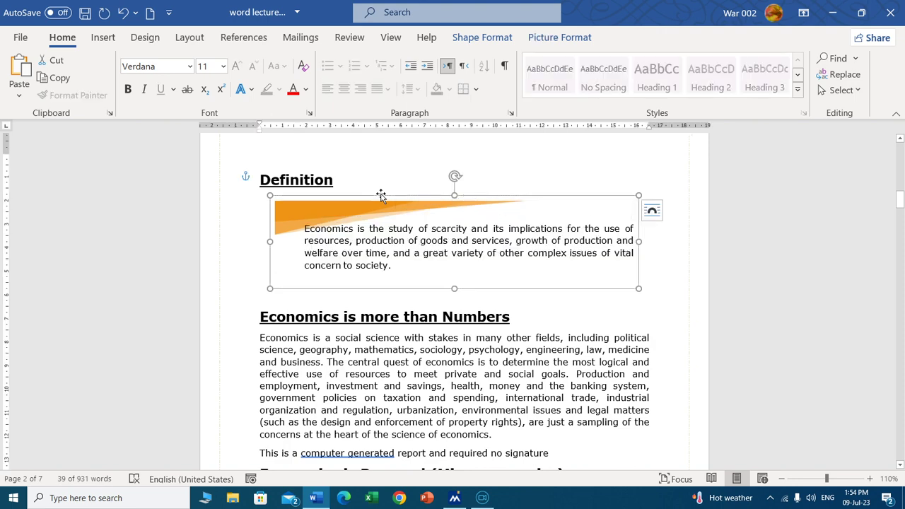
key(Delete)
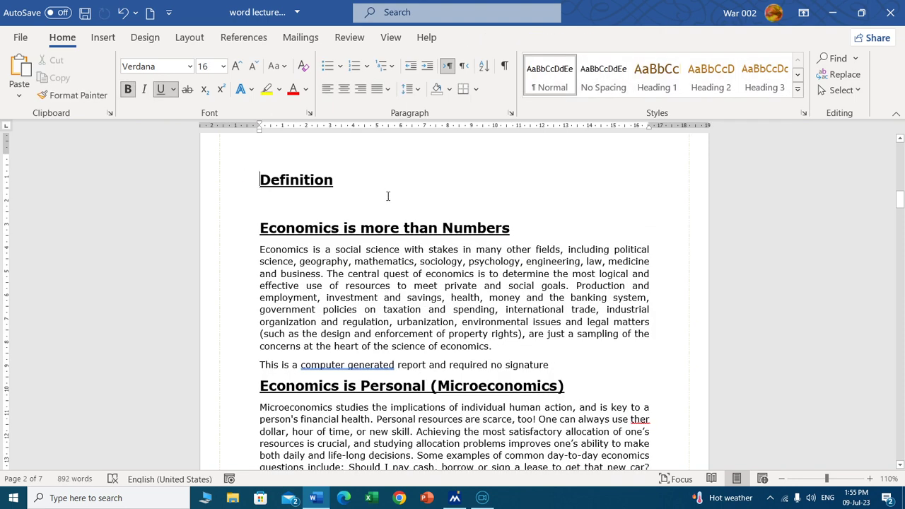
Insert an orange Banded Quote text box and position it just under the Definition heading
key(Return)
key(Return)
key(Return)
key(Return)
key(Return)
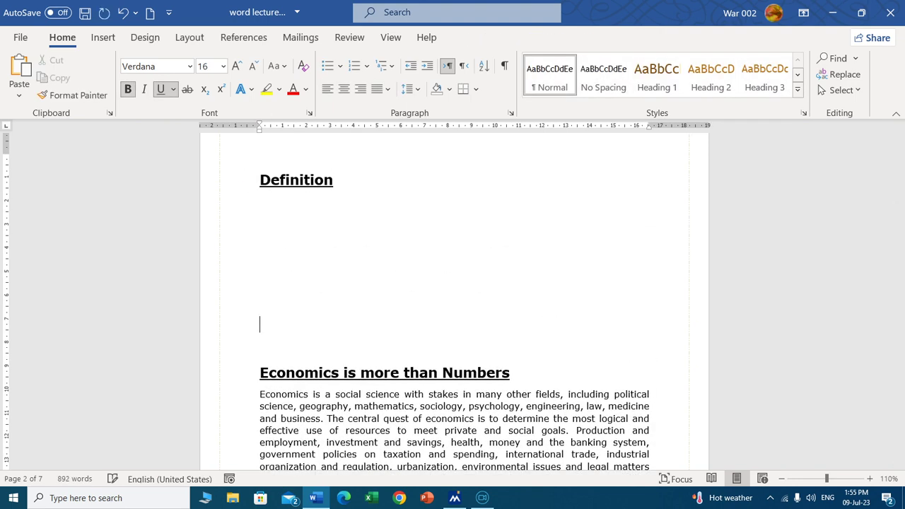
click(293, 205)
click(105, 39)
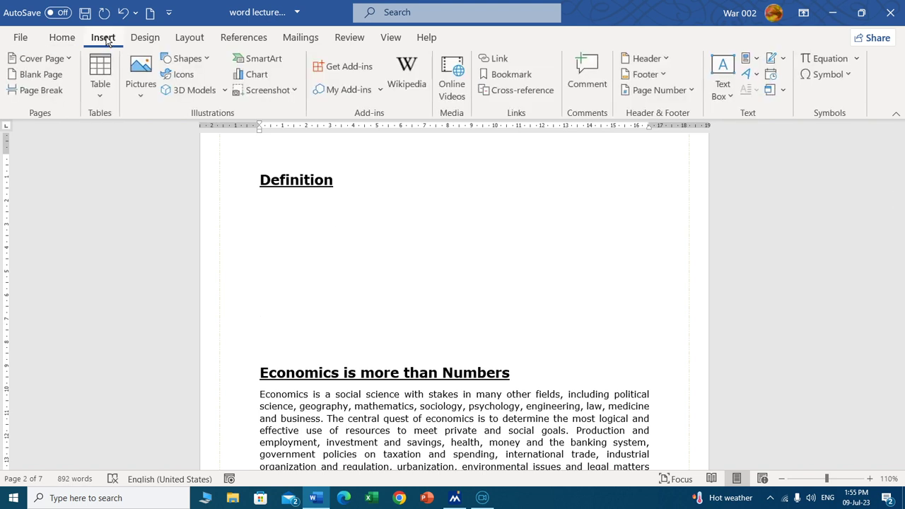
click(723, 77)
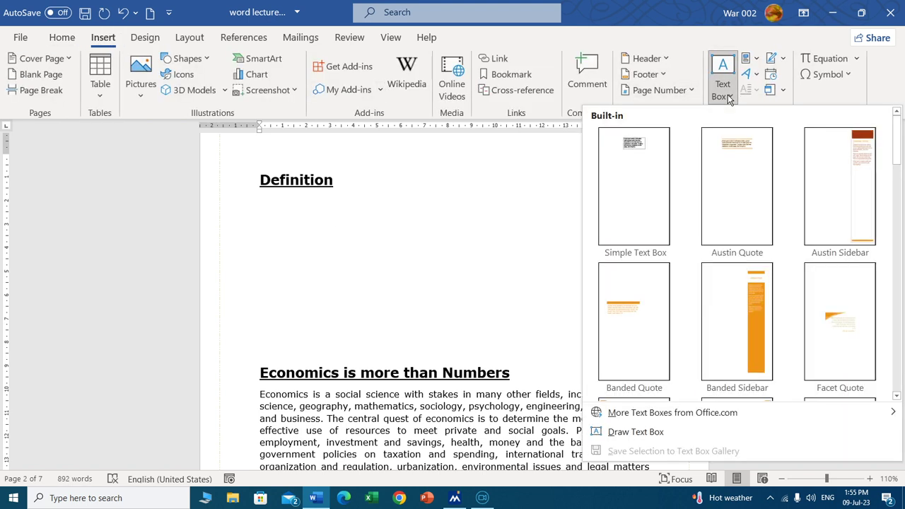
click(656, 320)
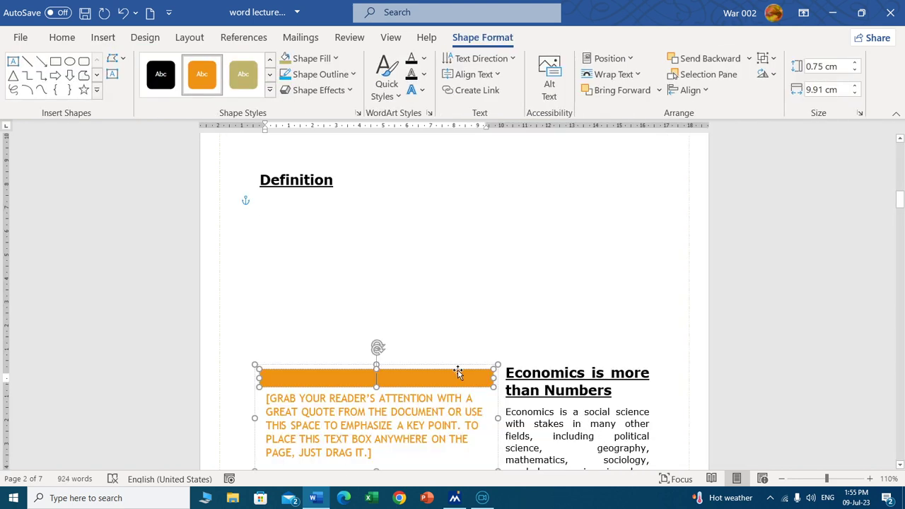
drag(457, 366, 500, 186)
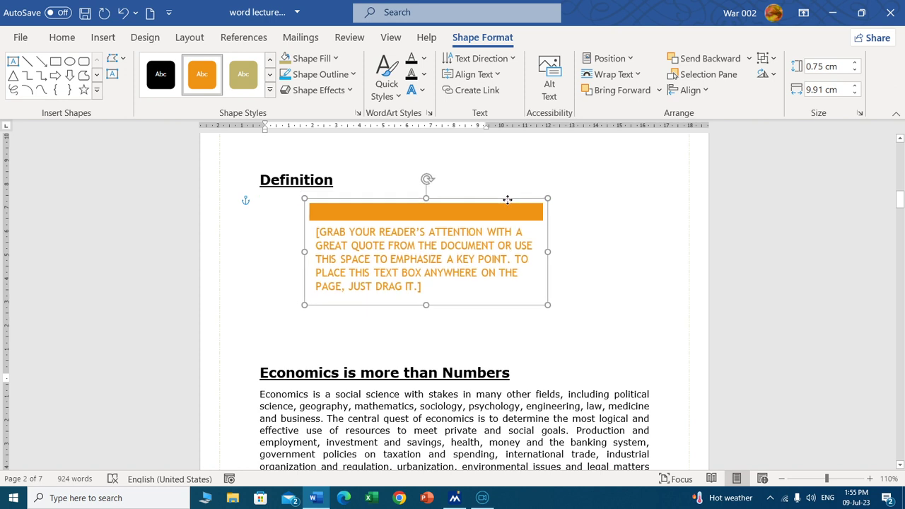
drag(500, 186, 536, 203)
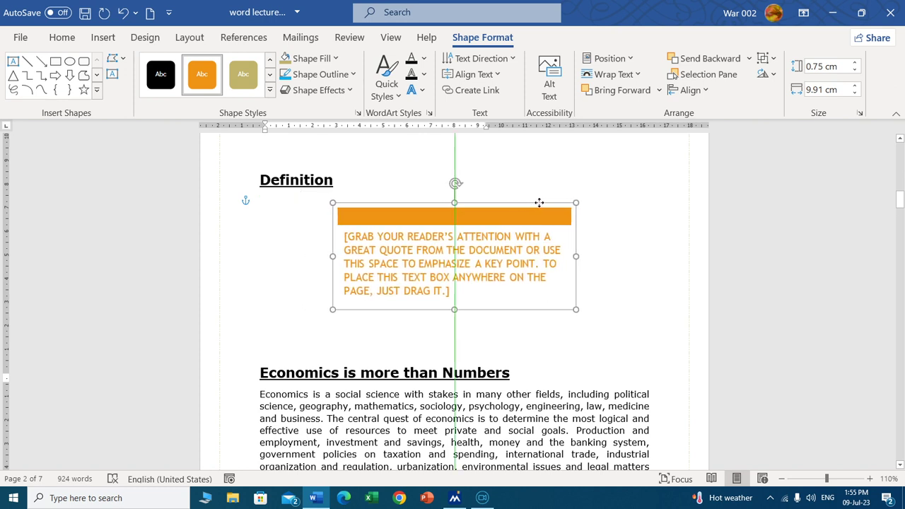
click(359, 267)
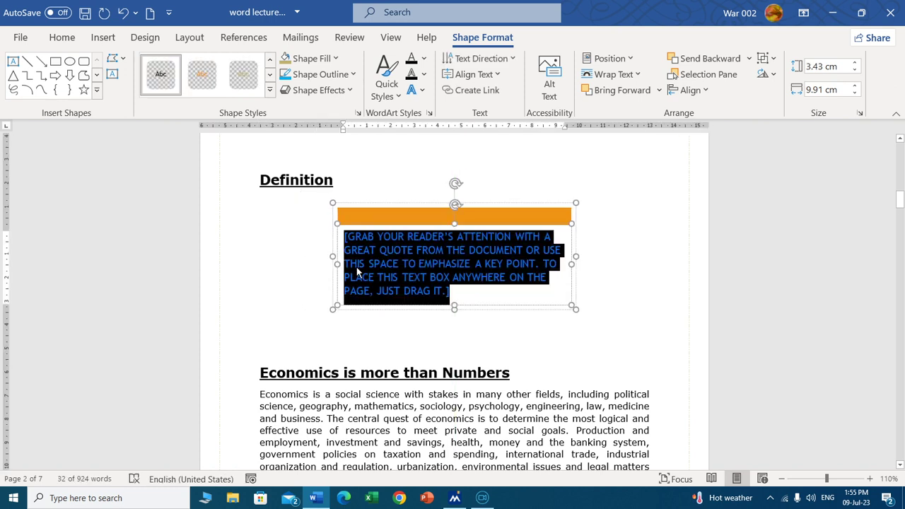
Paste the definition into the quote box, fix the word 'concern' and remove trailing empty lines
text(Economics is the study of scarcity and its implications for the use of resources, production of goods and services, growth of production and welfare over time, and a great variety of other complex issues of vital concern to society.)
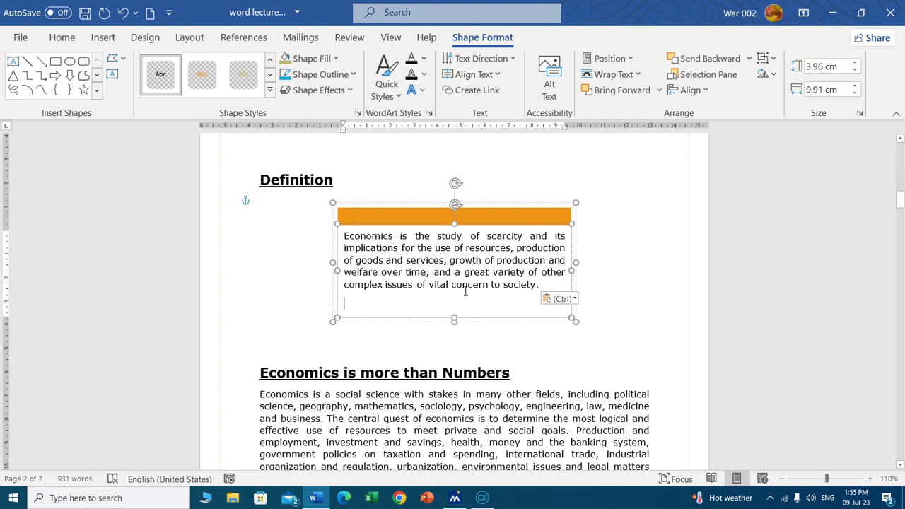
click(466, 291)
key(BackSpace)
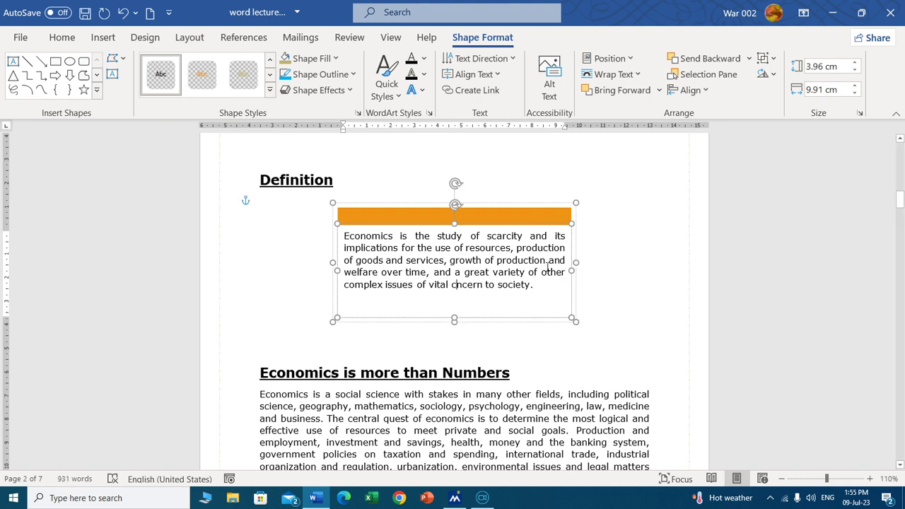
text(o)
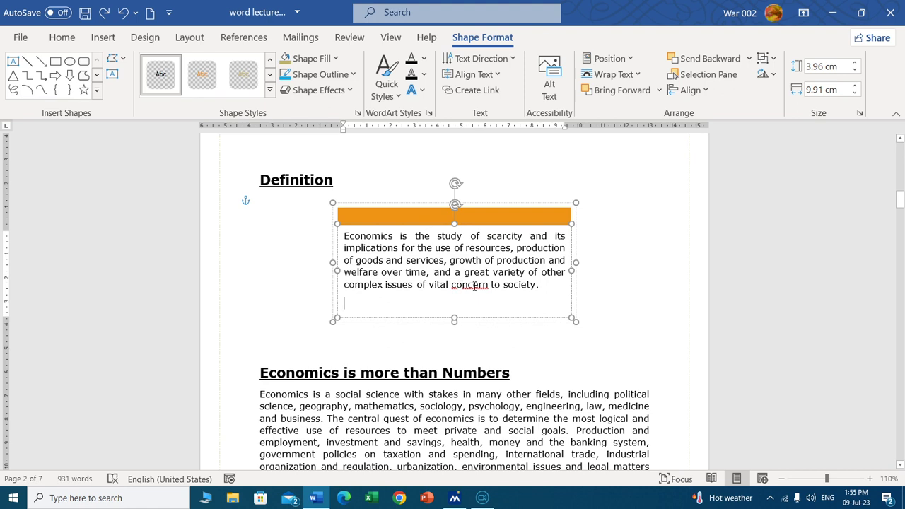
right_click(474, 285)
key(Escape)
key(BackSpace)
key(BackSpace)
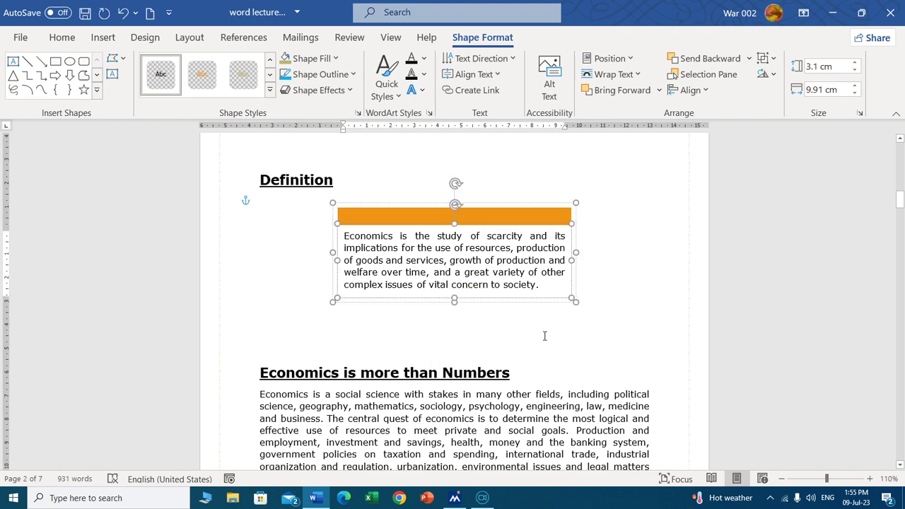
Resize the Banded Quote box to about 13.13 cm wide
click(546, 333)
click(552, 276)
drag(576, 251, 640, 252)
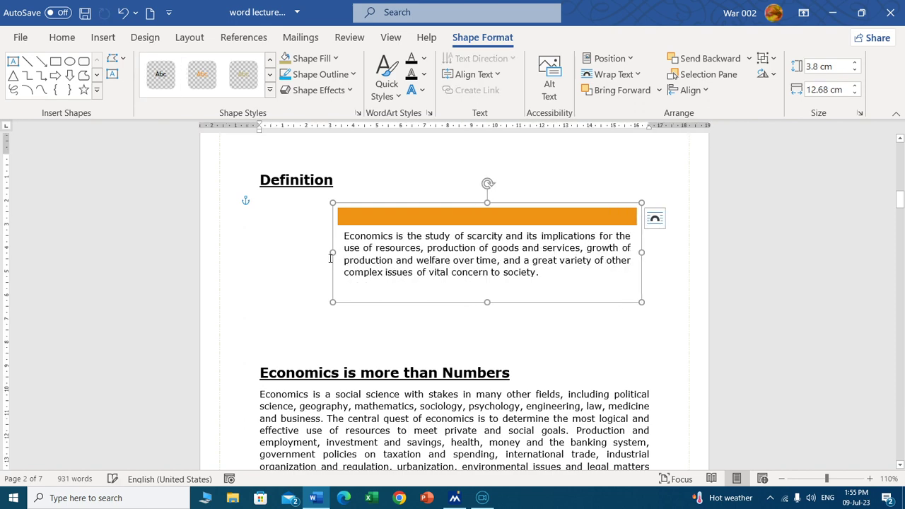
mouse_move(333, 252)
mouse_down()
mouse_move(263, 242)
mouse_move(322, 252)
mouse_up()
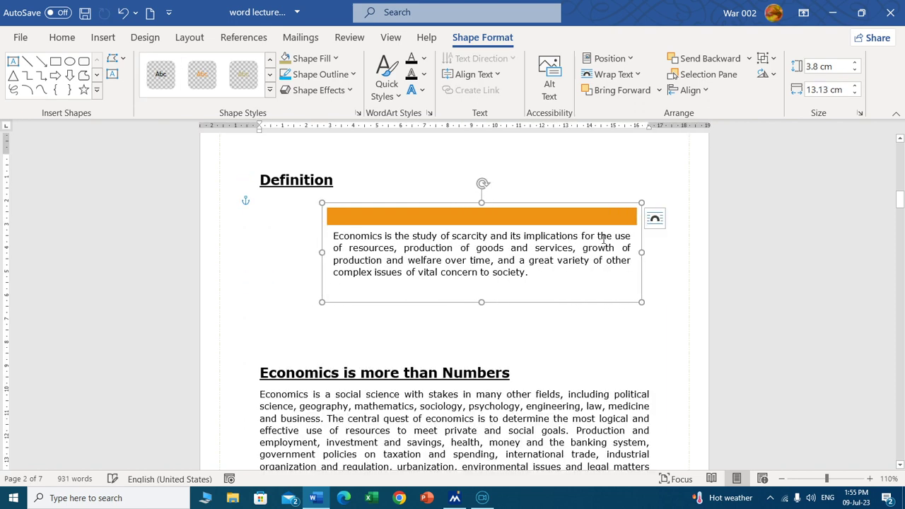
drag(641, 253, 616, 251)
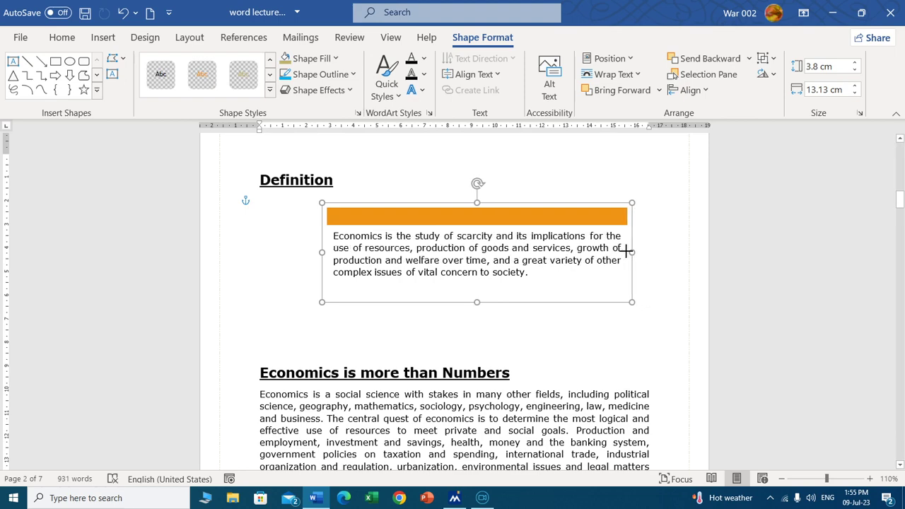
Remove the empty line above 'Economics is more than Numbers'
click(487, 339)
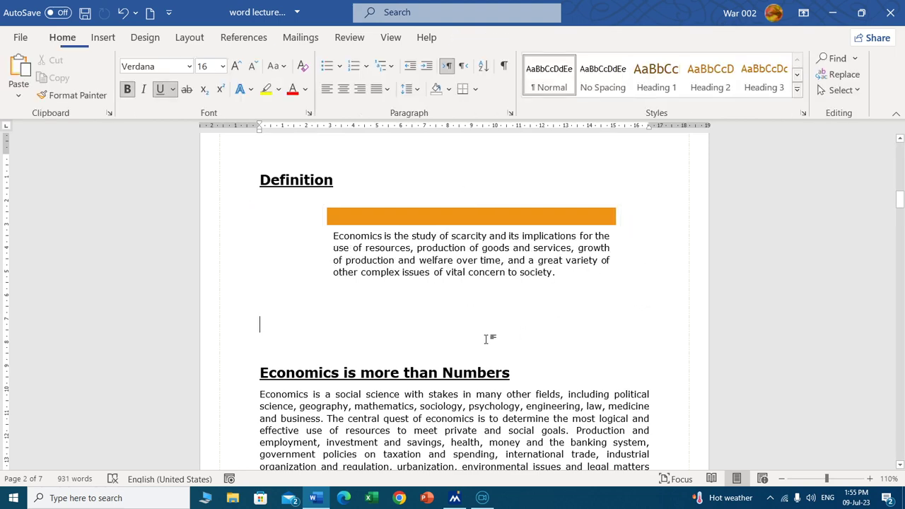
key(Delete)
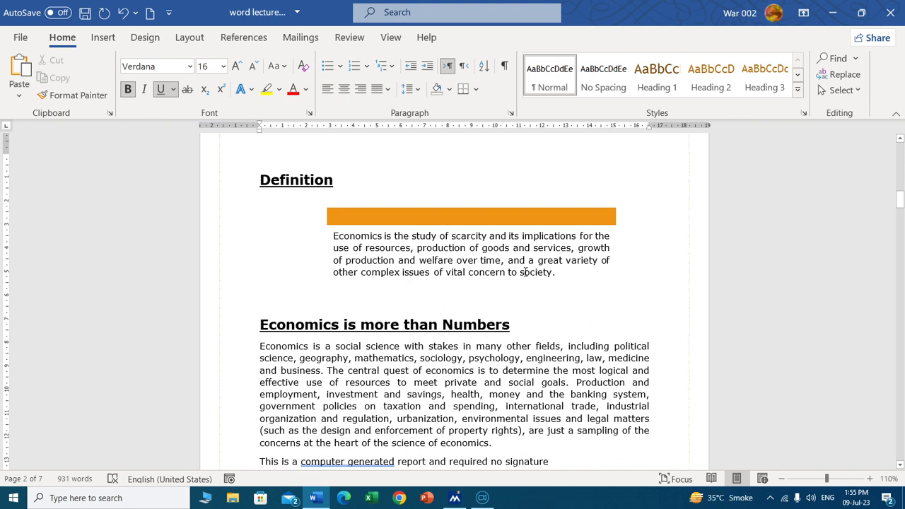
click(520, 210)
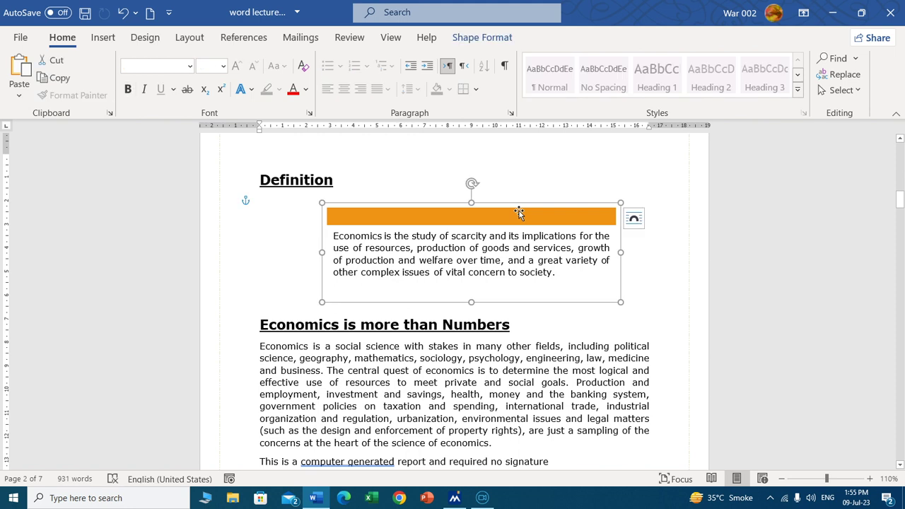
Draw an arrow line from under the Definition heading toward the quote box
click(471, 41)
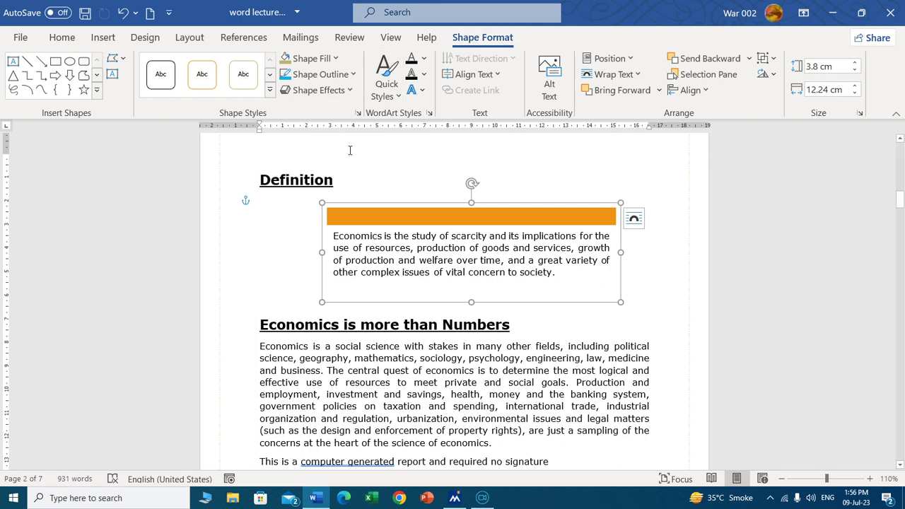
click(41, 61)
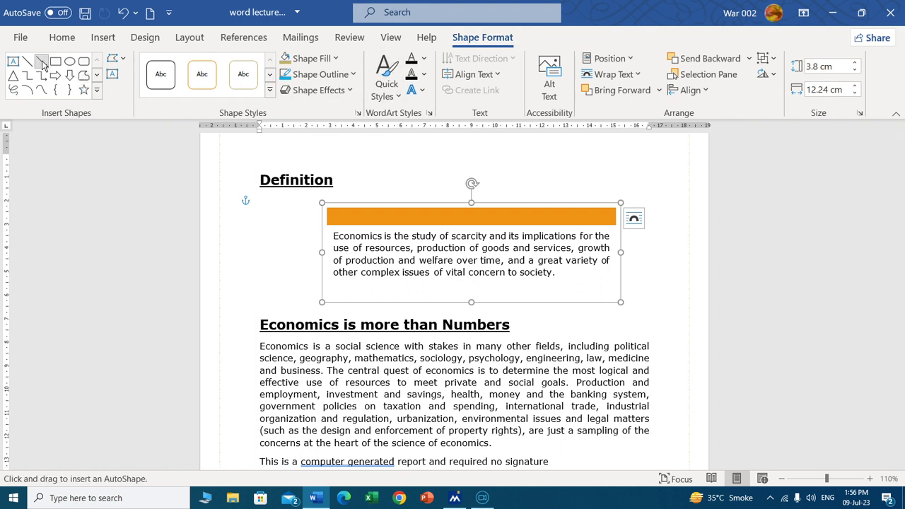
drag(288, 193, 315, 230)
click(285, 231)
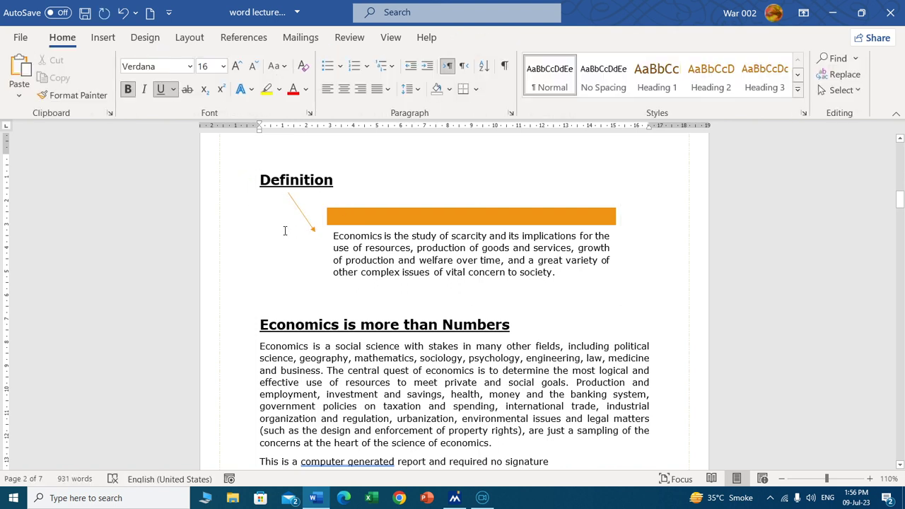
click(411, 215)
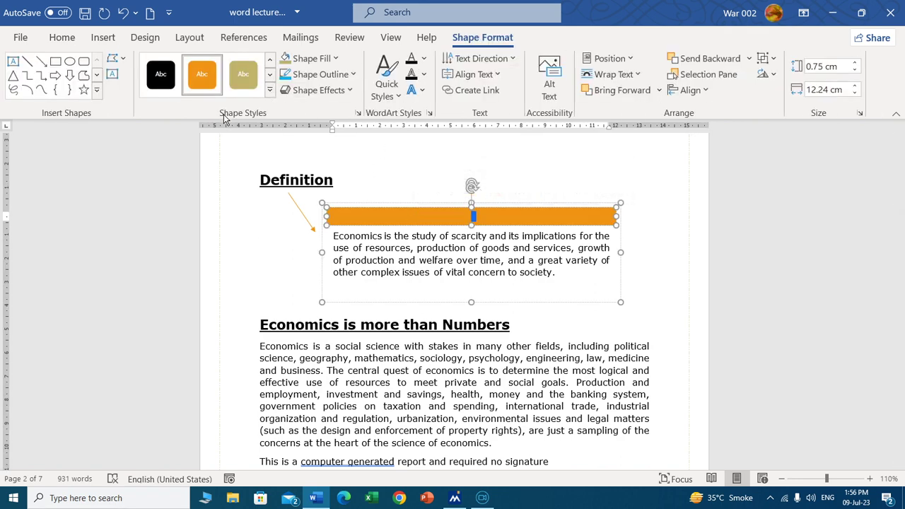
click(270, 90)
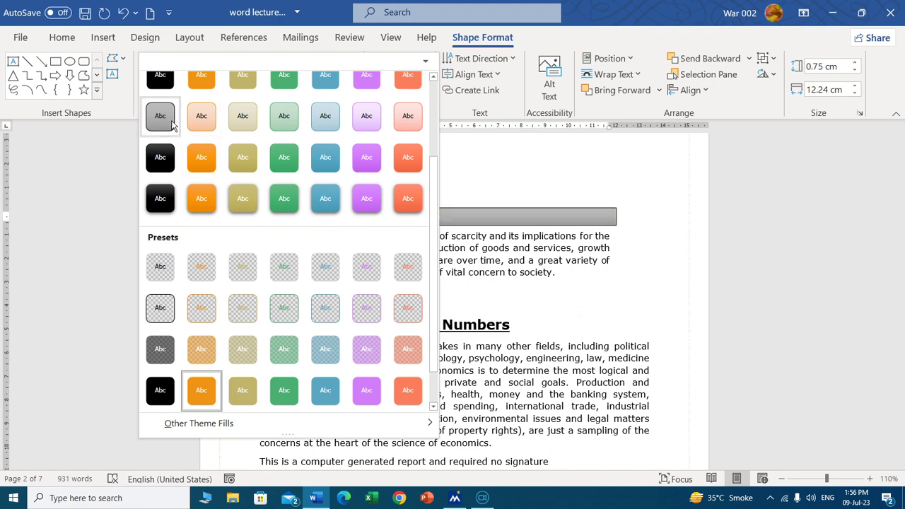
click(325, 203)
click(417, 262)
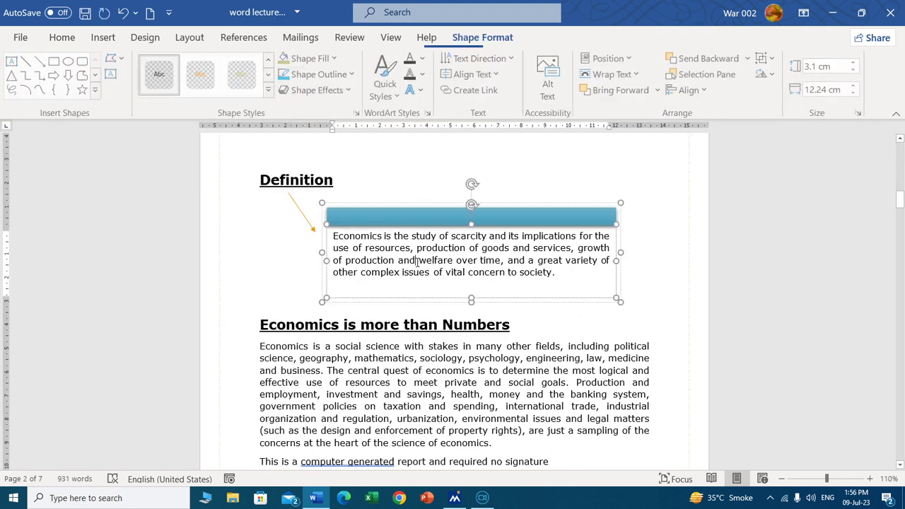
click(271, 93)
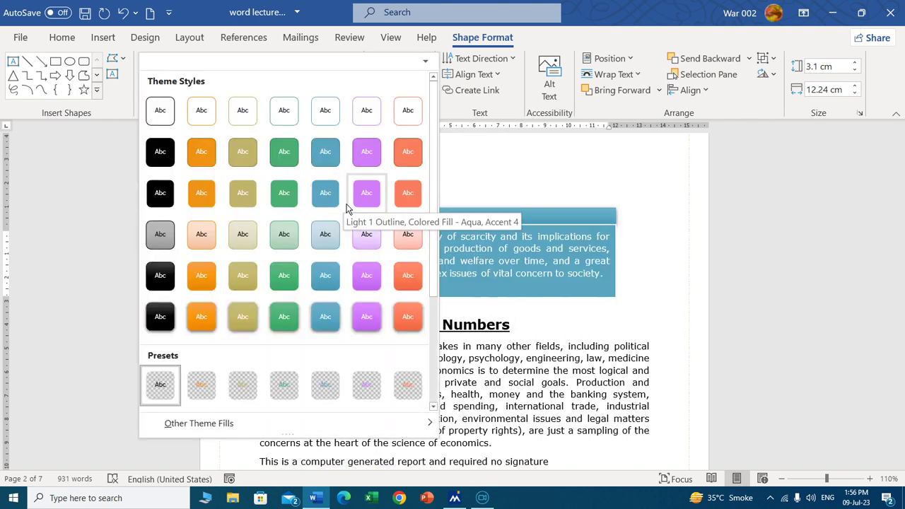
click(203, 236)
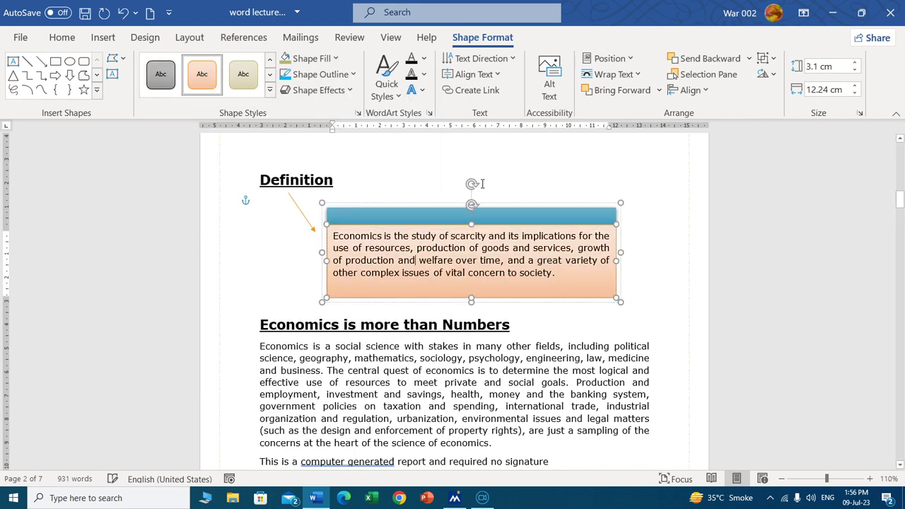
click(425, 146)
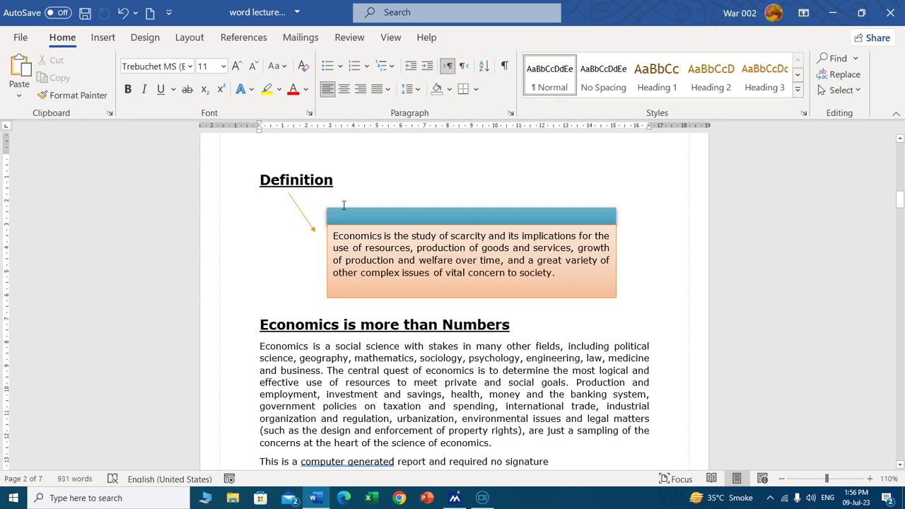
click(397, 216)
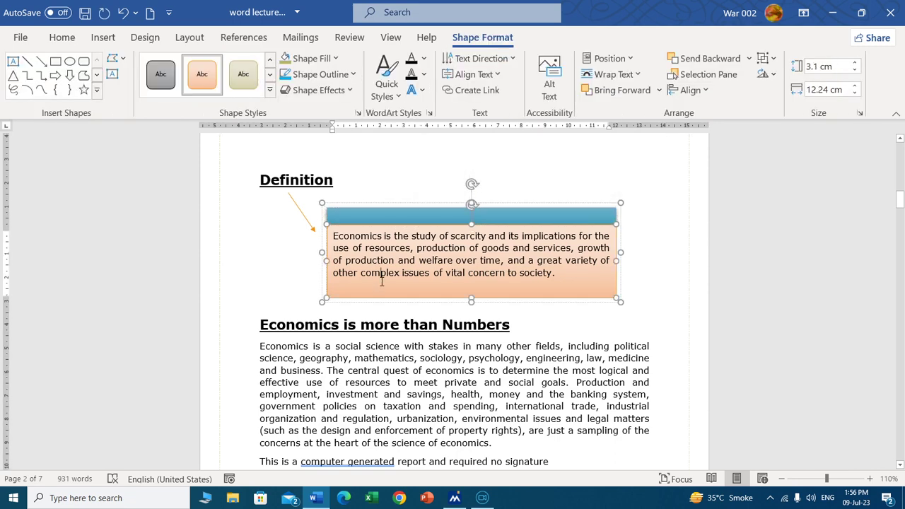
click(363, 219)
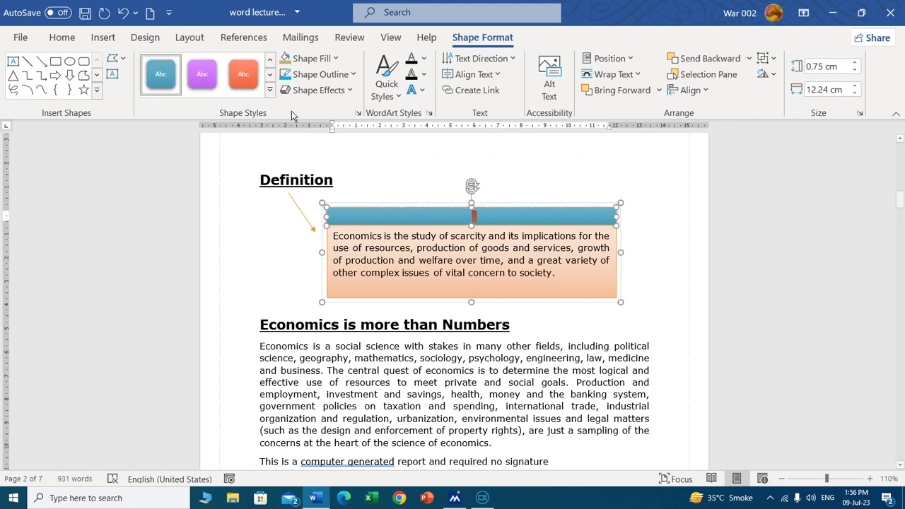
click(270, 90)
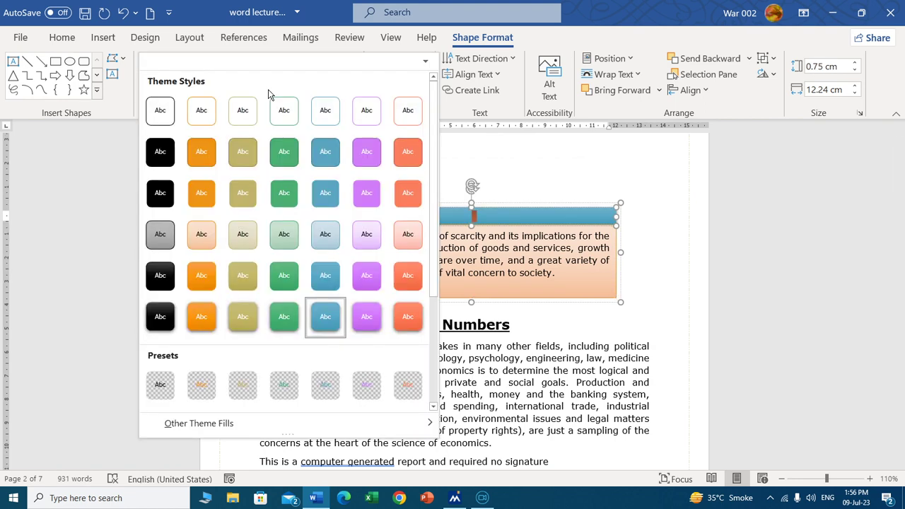
click(318, 110)
click(375, 269)
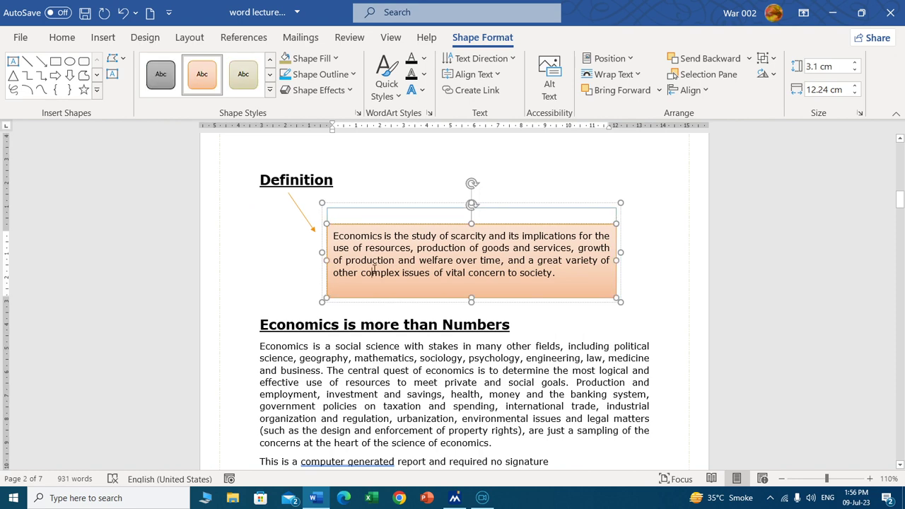
click(267, 228)
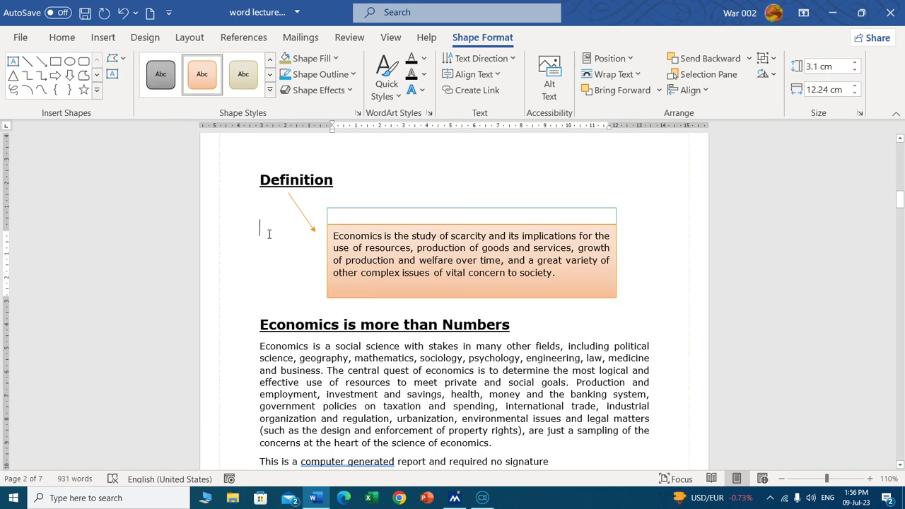
key(ctrl+z)
key(ctrl+z)
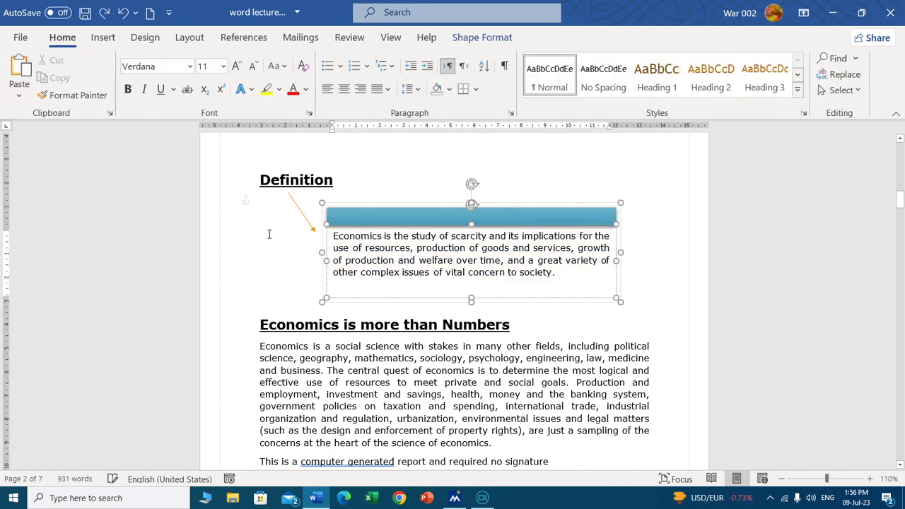
key(ctrl+z)
Give the definition text box a blue outline
click(446, 162)
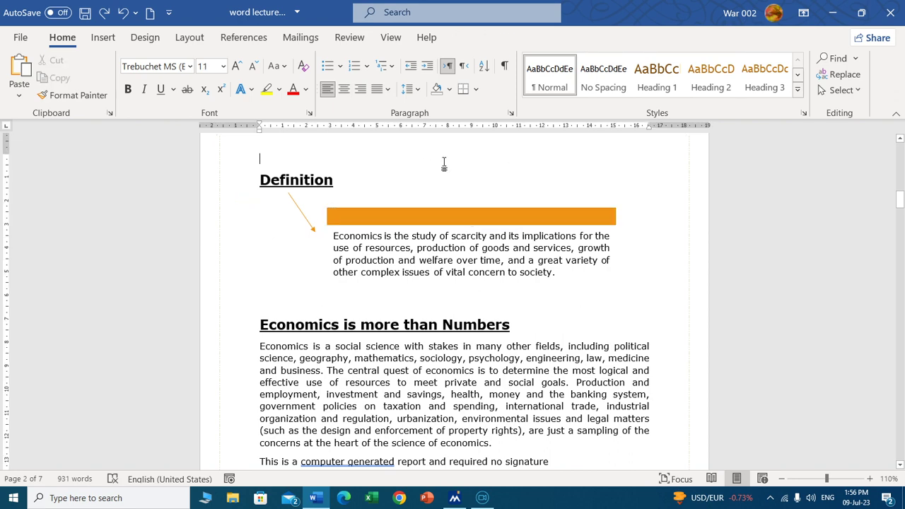
click(451, 225)
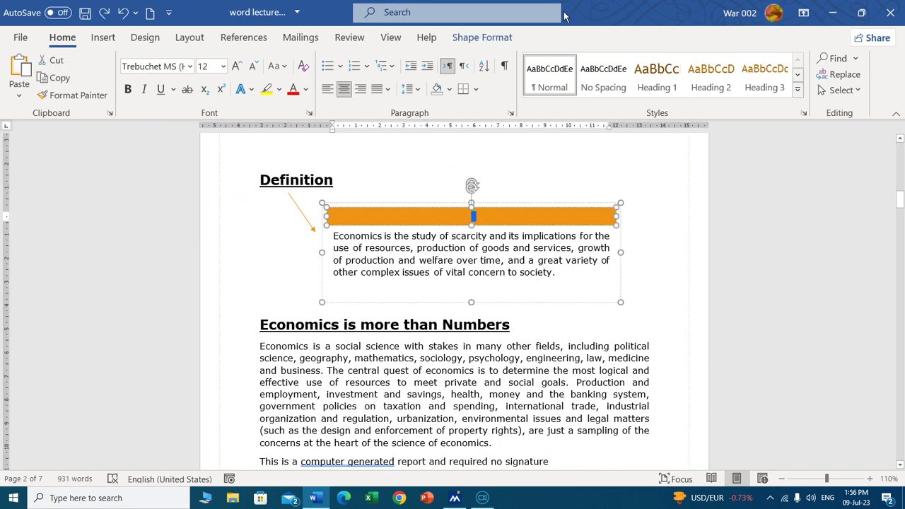
click(463, 39)
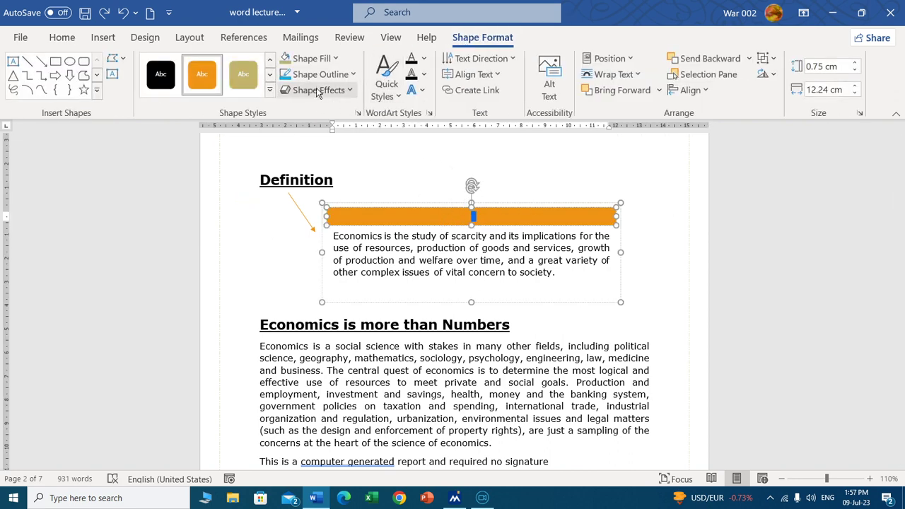
click(336, 58)
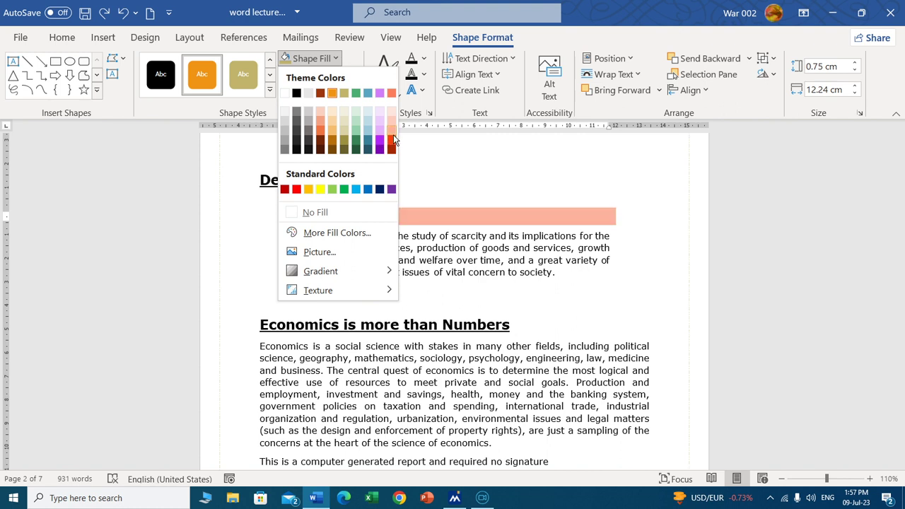
click(446, 246)
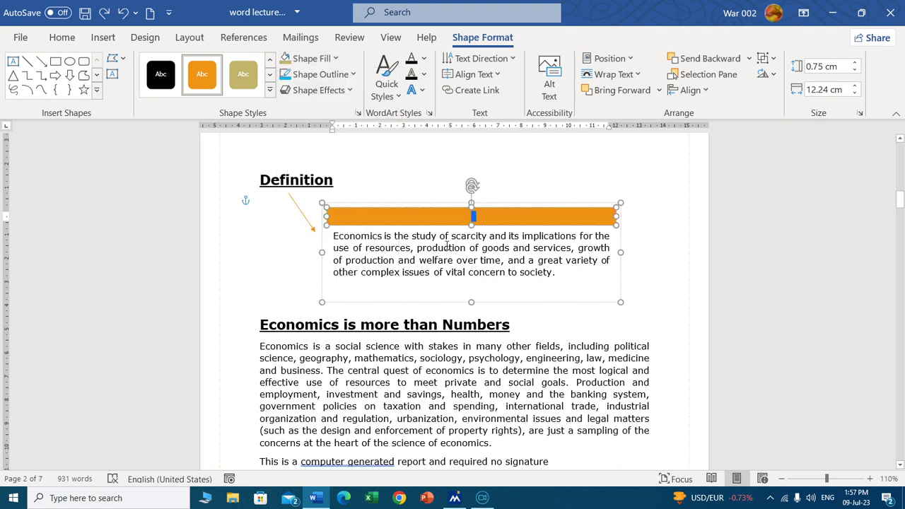
double_click(423, 245)
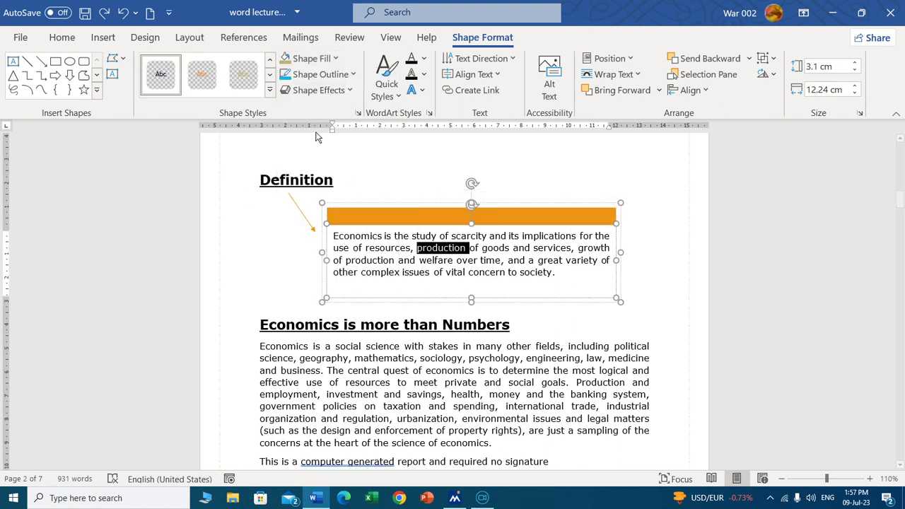
click(337, 60)
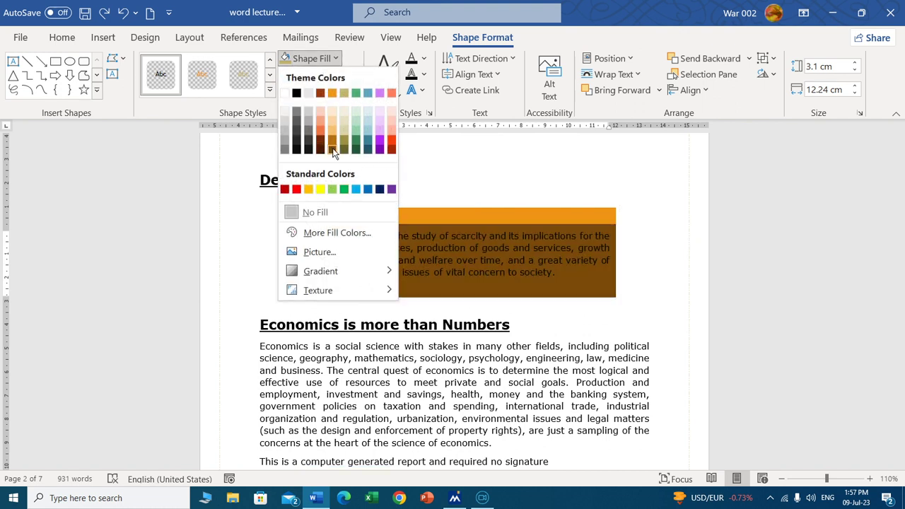
click(467, 162)
click(354, 75)
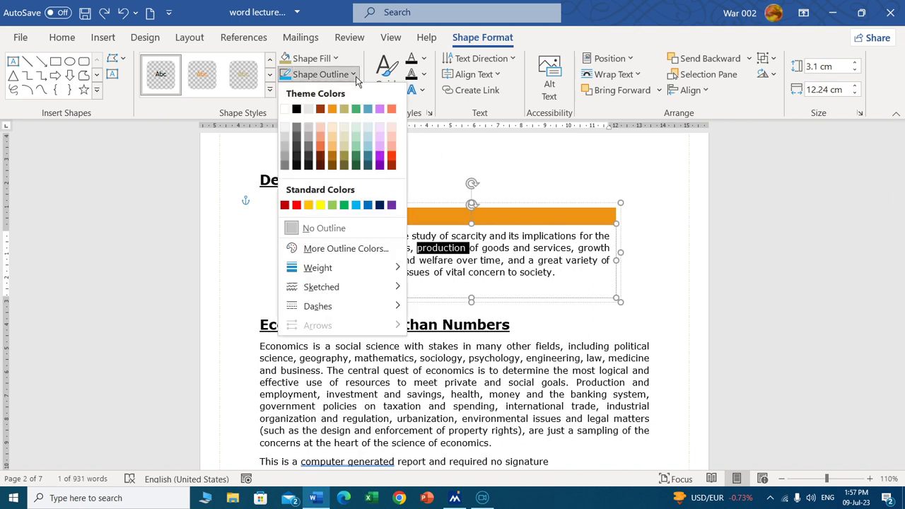
click(367, 206)
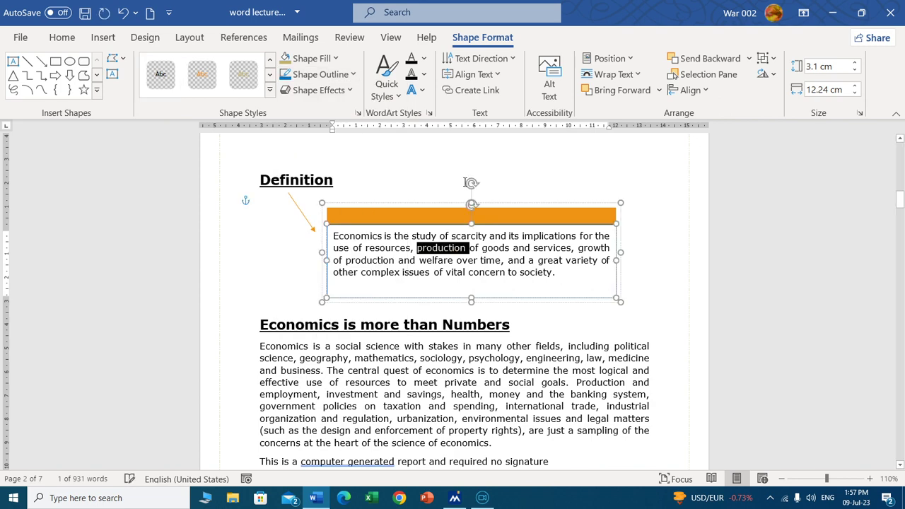
click(485, 189)
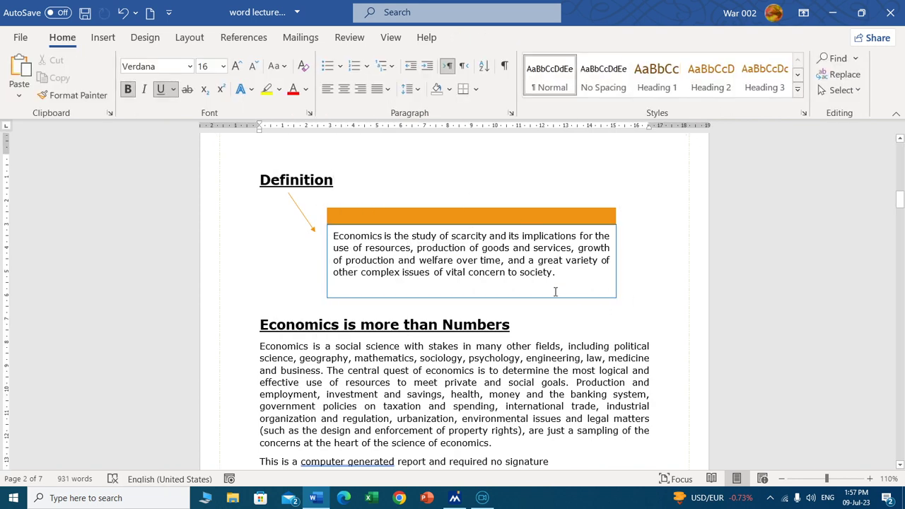
Give the orange header bar a dark theme-colour outline
click(496, 216)
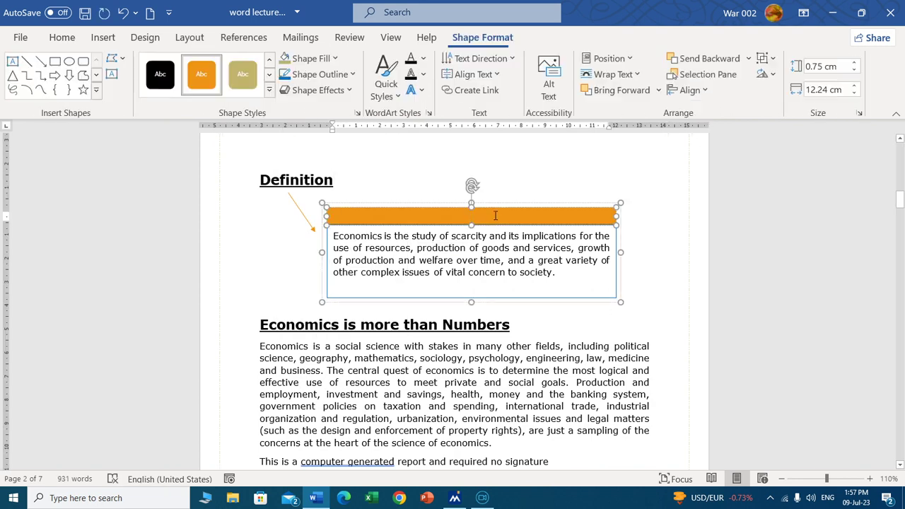
click(353, 74)
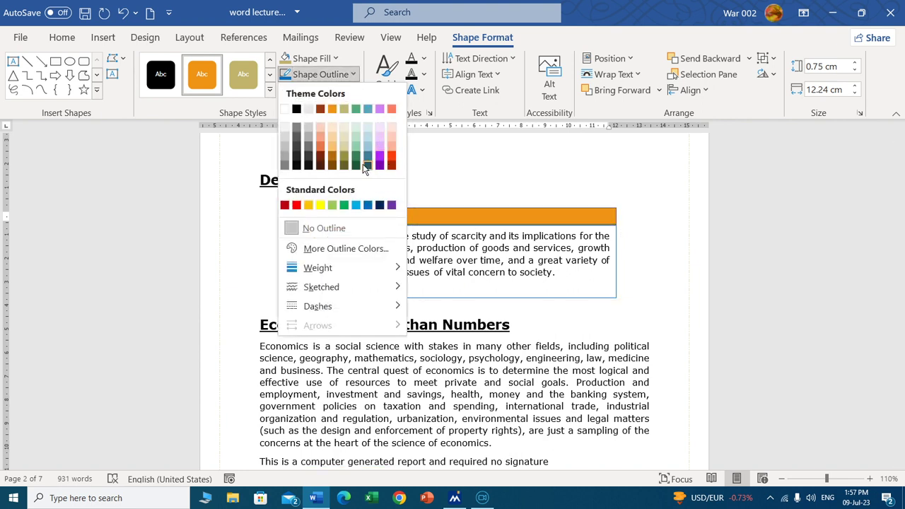
click(297, 161)
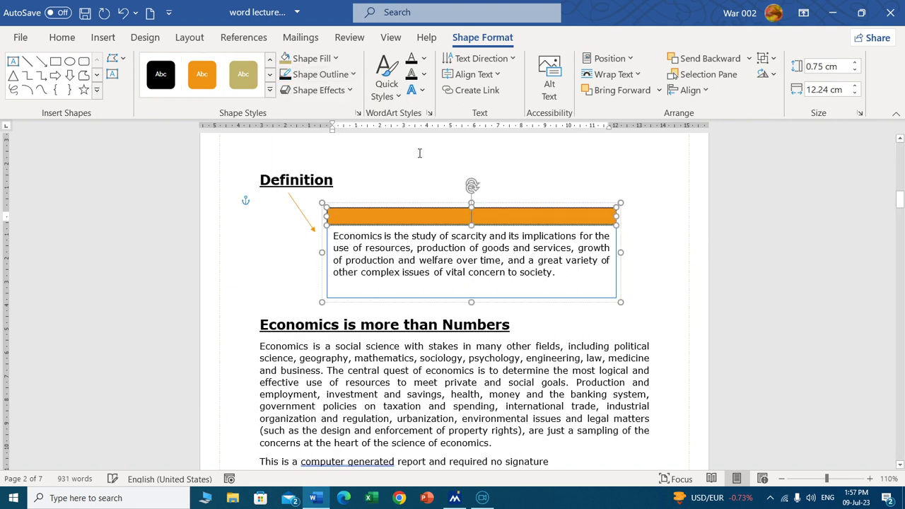
click(420, 153)
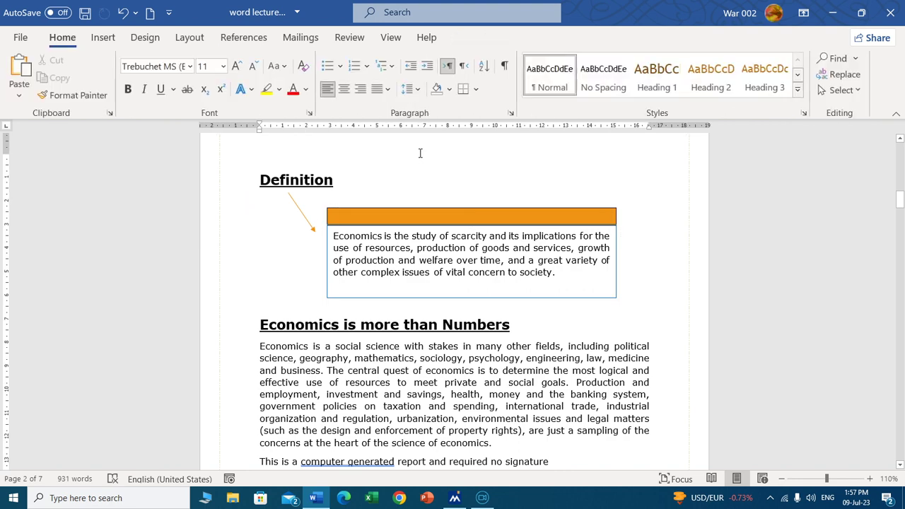
Select the definition paragraph and try a WordArt quick style on it
click(365, 218)
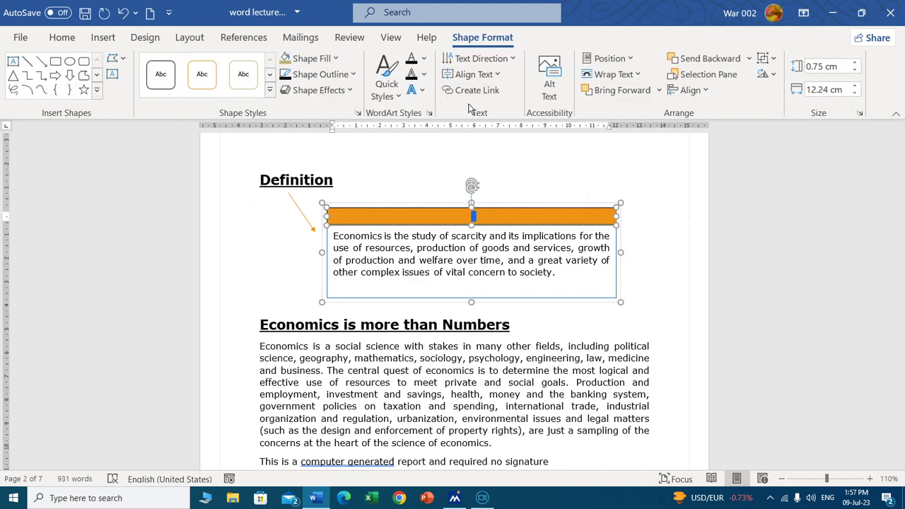
click(399, 91)
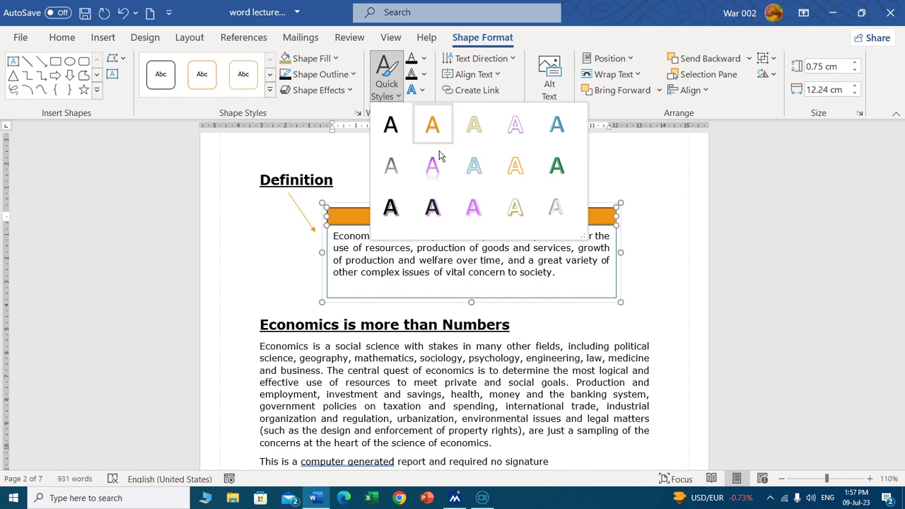
click(359, 247)
double_click(359, 247)
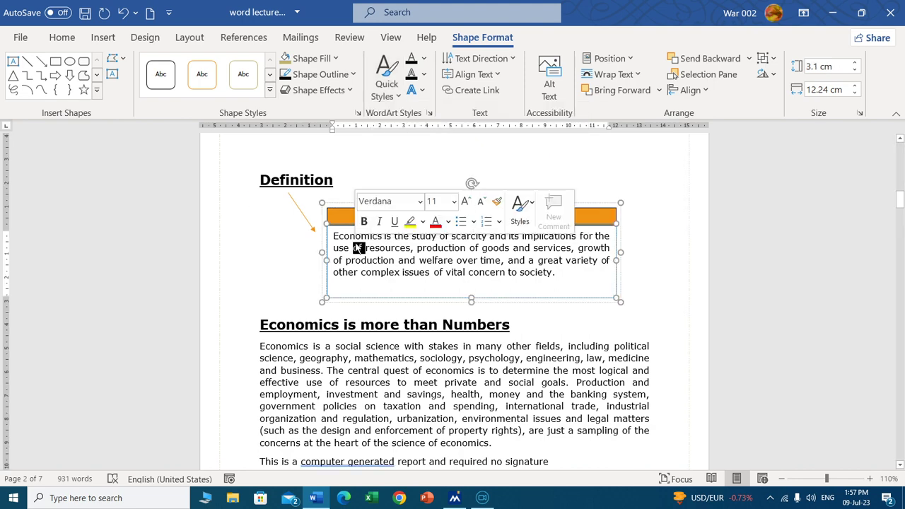
triple_click(359, 248)
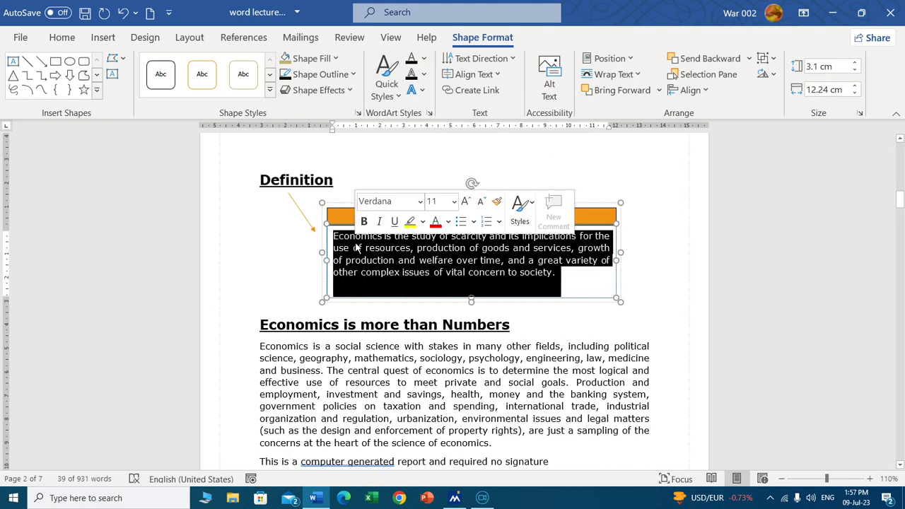
click(387, 88)
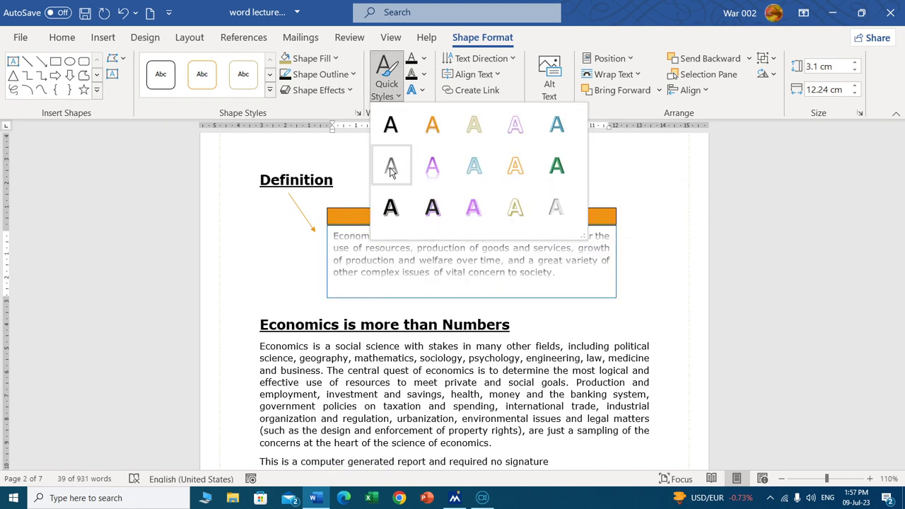
click(474, 166)
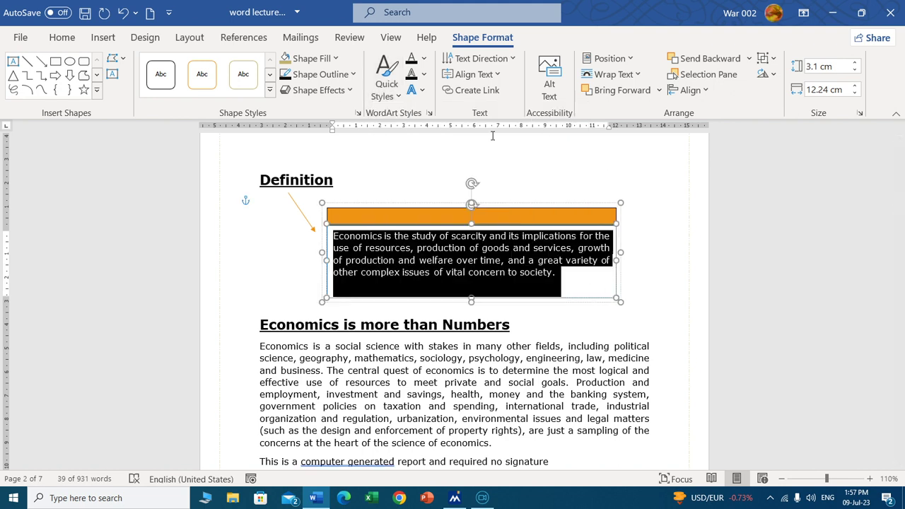
Try rotating the box text 90° and undo it, keeping the text horizontal
click(507, 61)
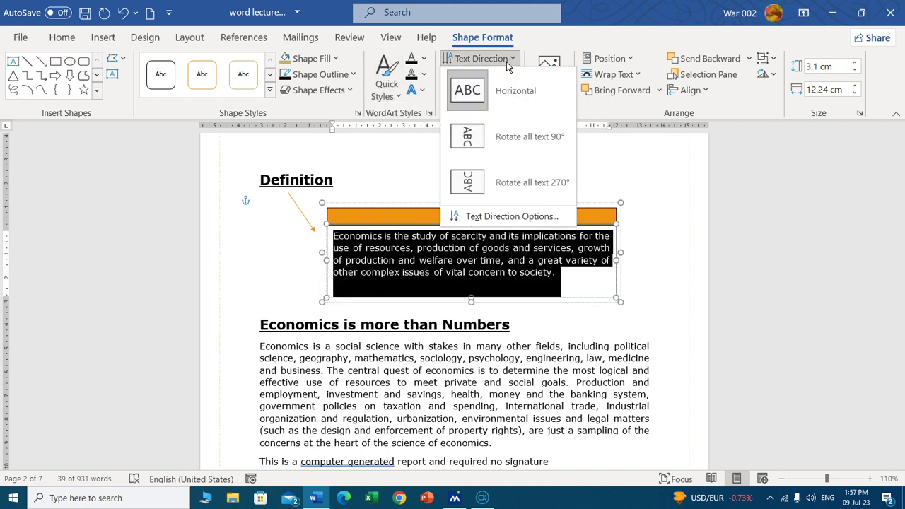
click(468, 142)
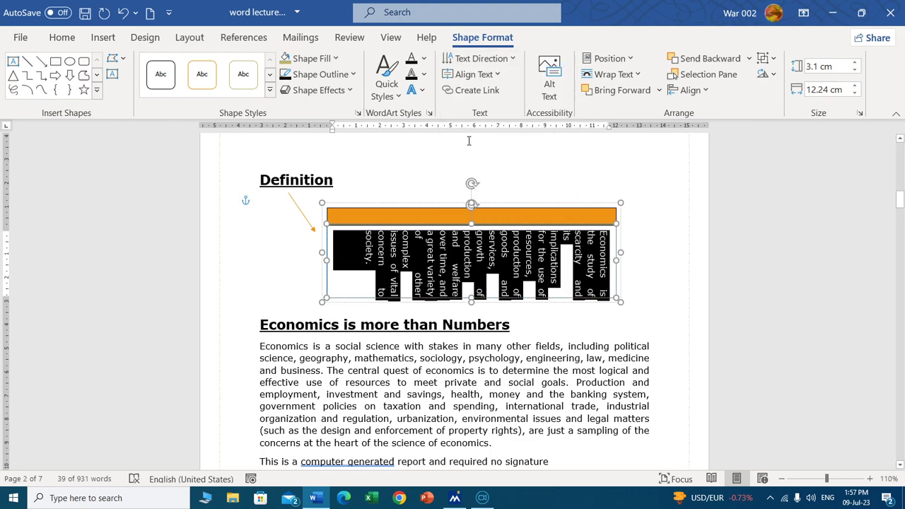
key(ctrl+z)
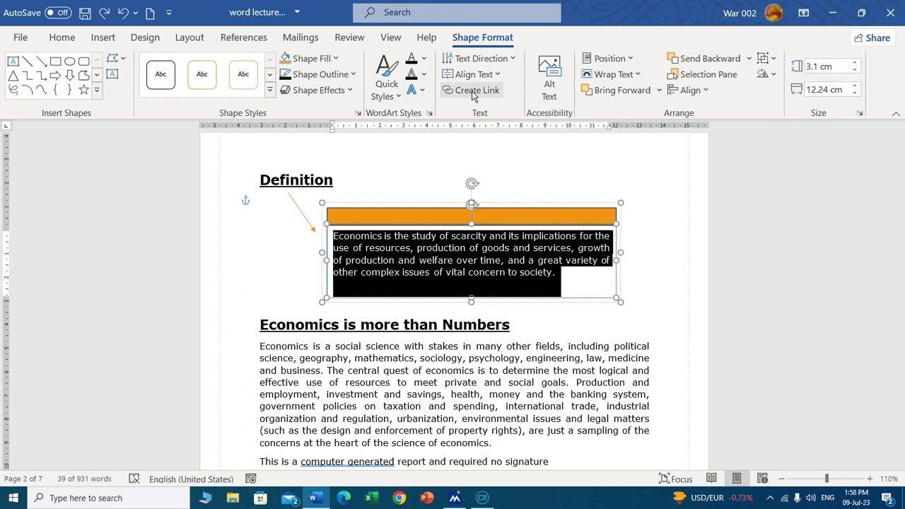
click(498, 75)
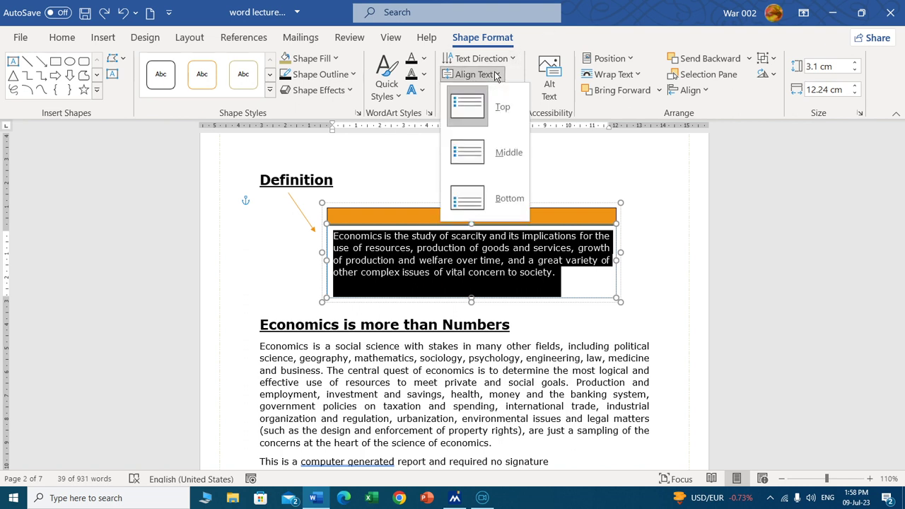
click(579, 153)
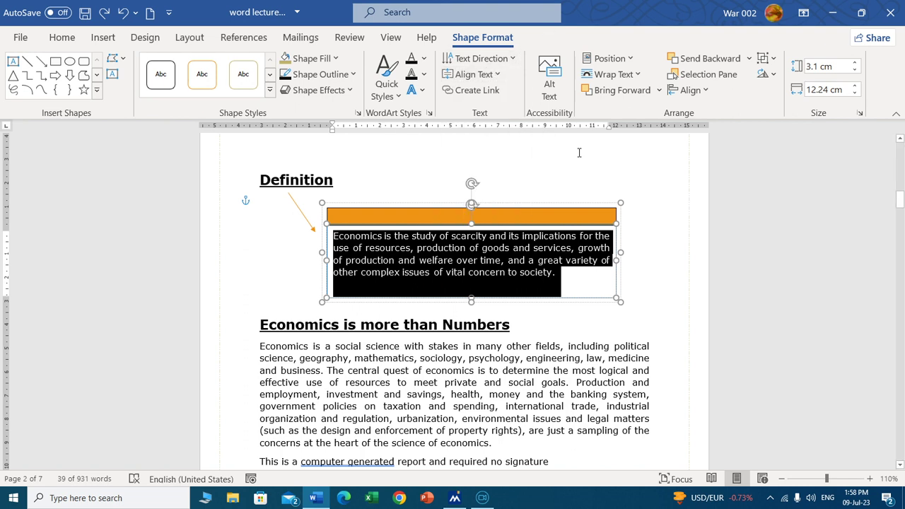
Drag the definition box's corner handle to make it taller, from 3.1 to 3.47 cm
click(616, 291)
click(618, 300)
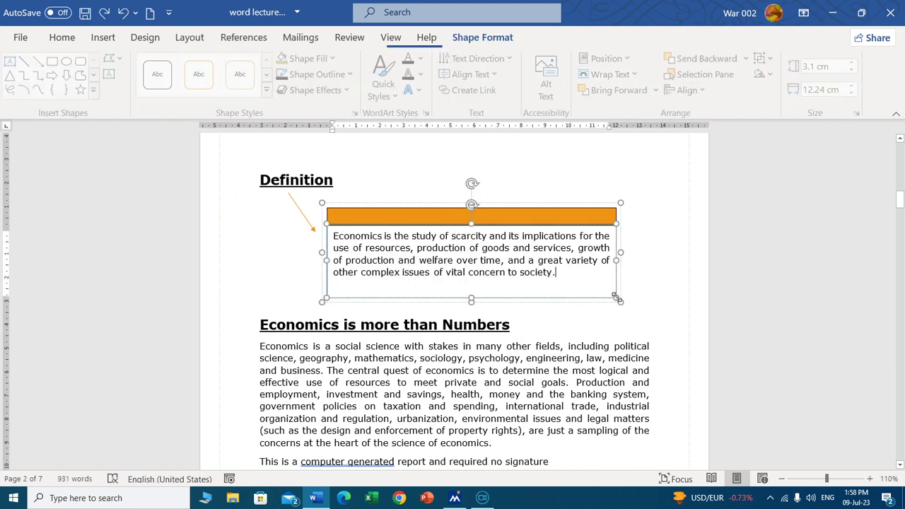
drag(617, 300, 614, 305)
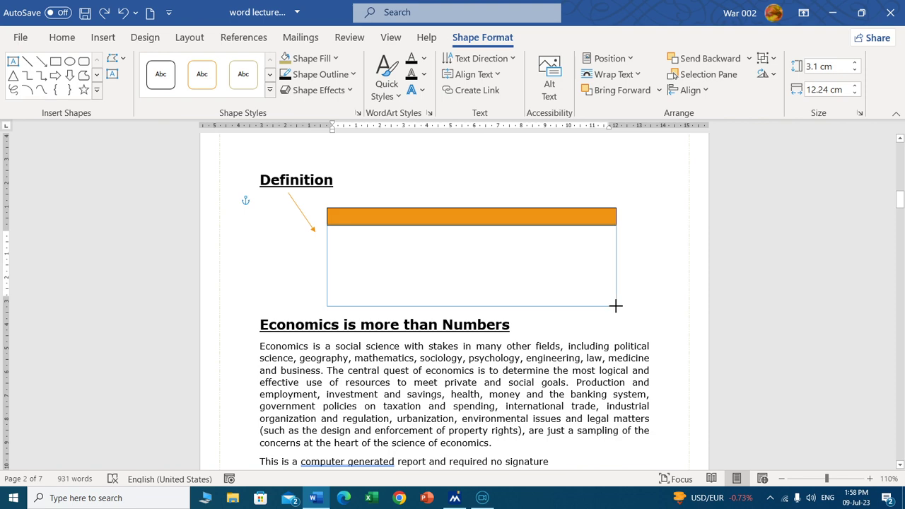
drag(614, 305, 614, 306)
click(647, 273)
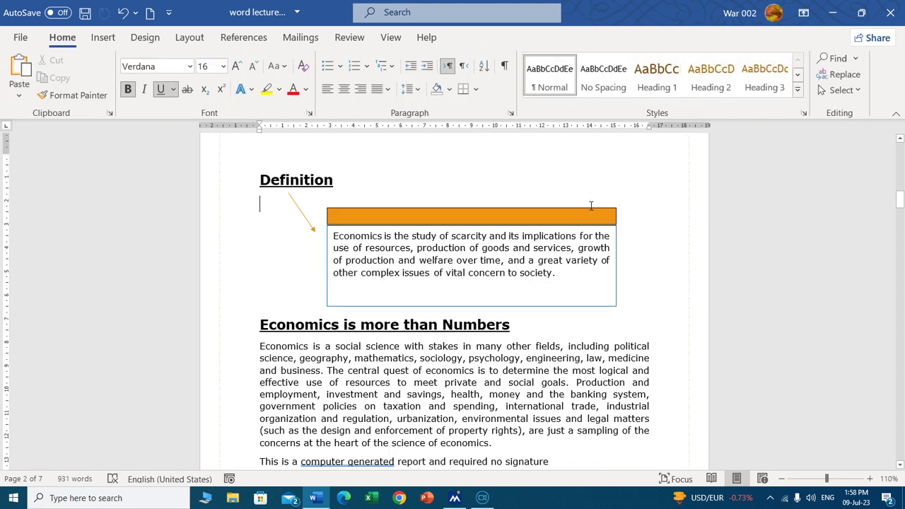
click(573, 211)
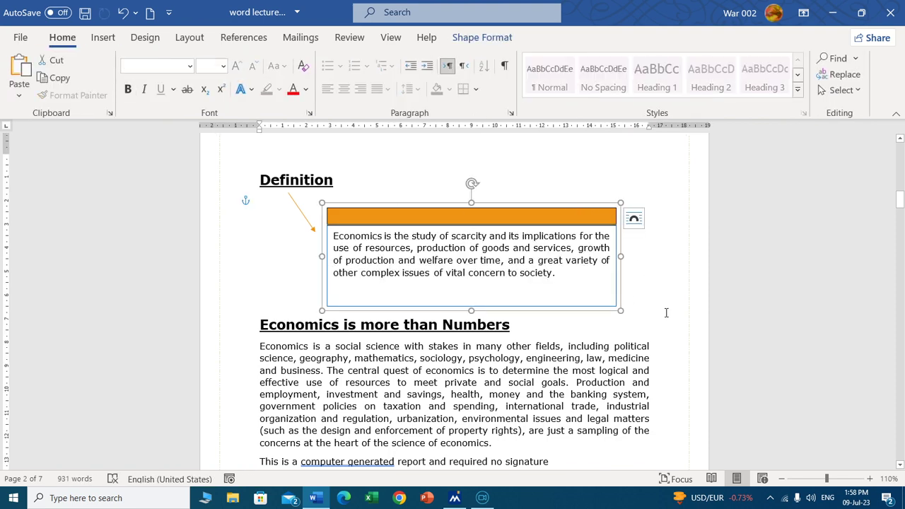
Enlarge the definition text box wider and taller, extending it left and down
drag(620, 311, 660, 338)
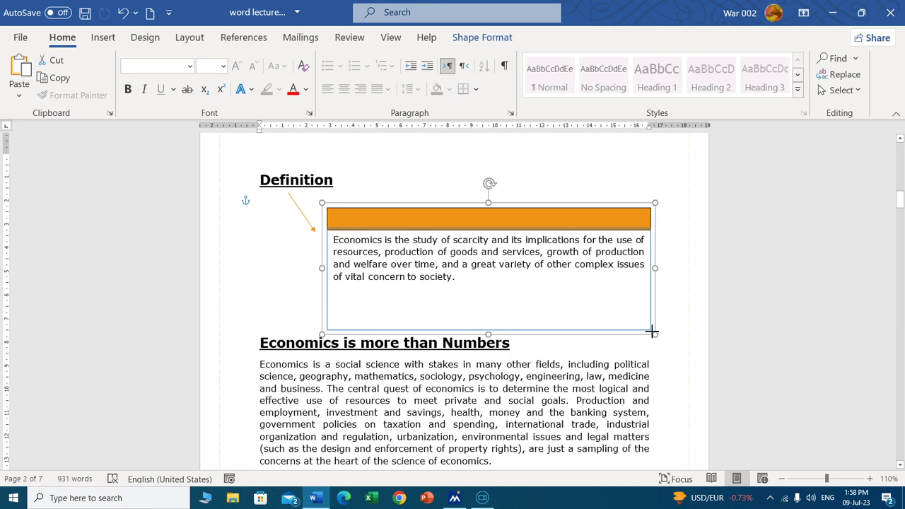
key(Escape)
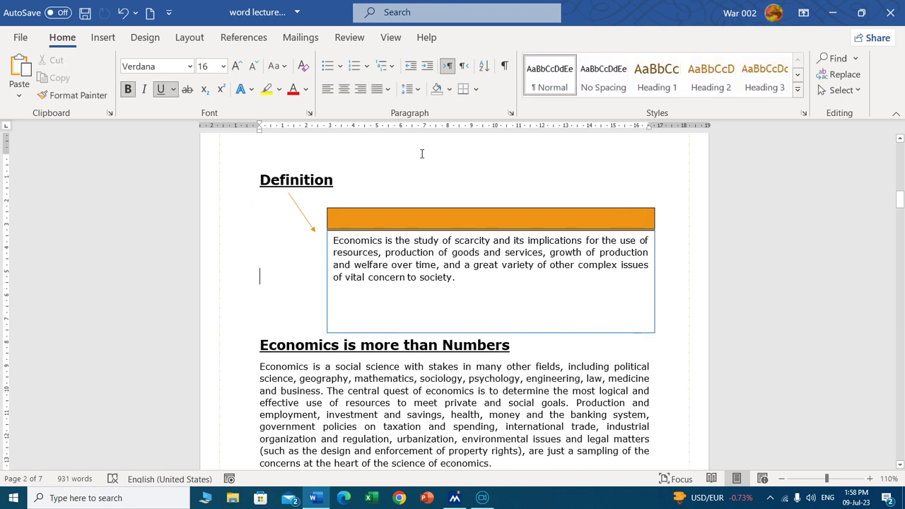
click(353, 218)
click(278, 289)
click(349, 302)
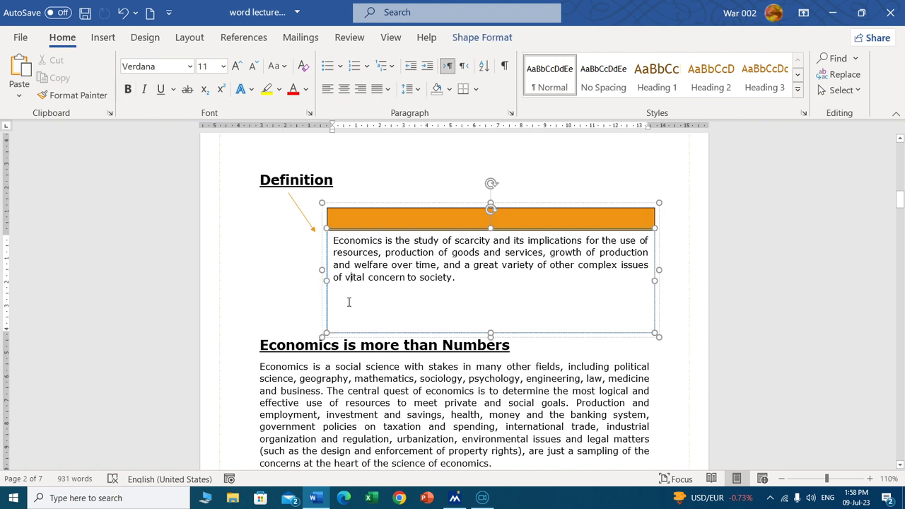
click(355, 221)
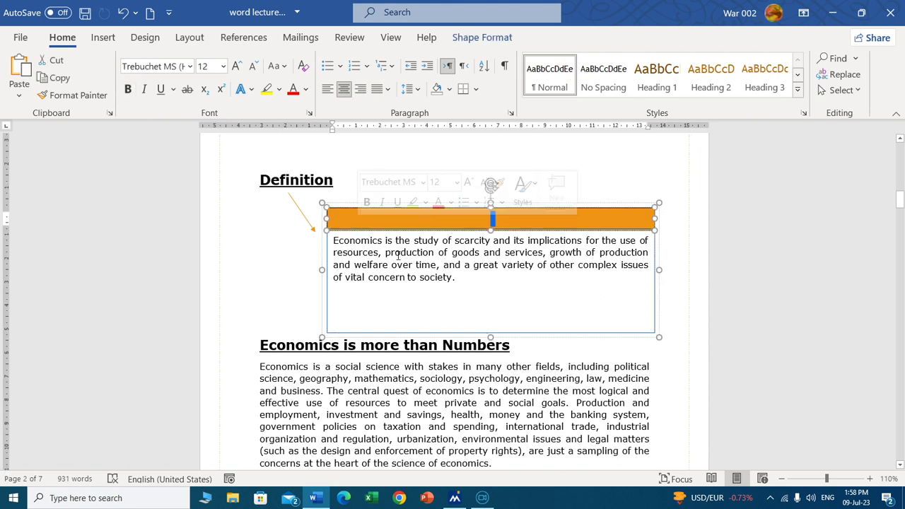
click(282, 299)
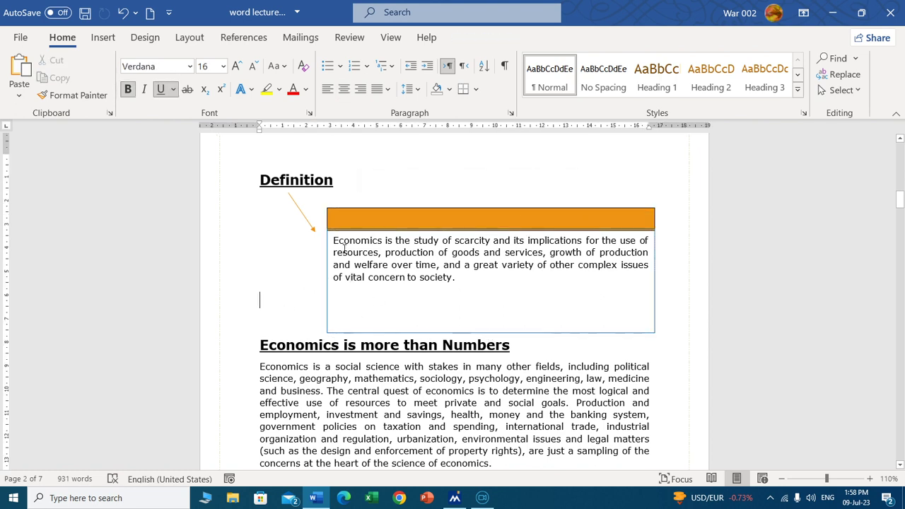
click(392, 207)
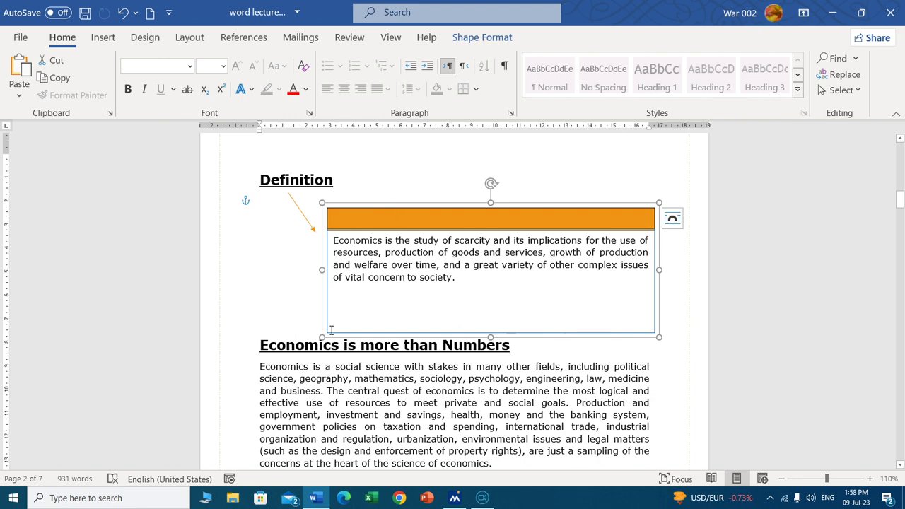
drag(323, 337, 304, 345)
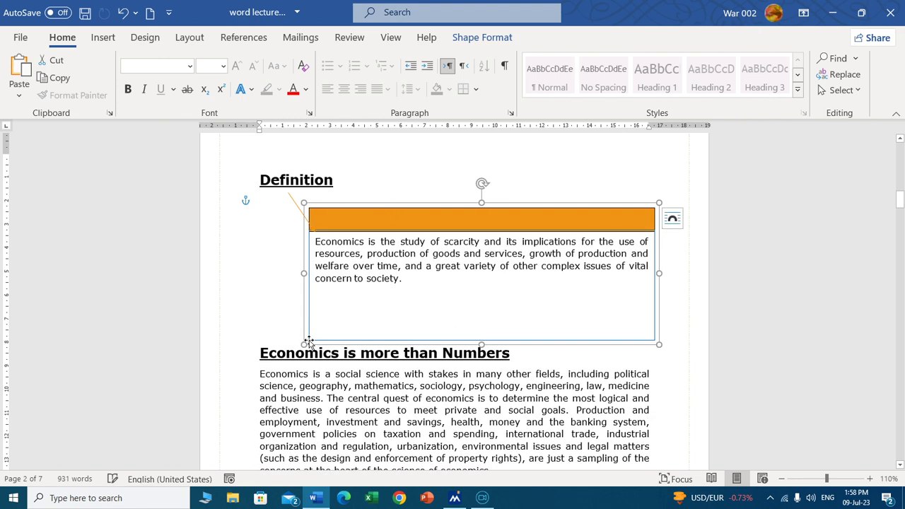
Center the definition text vertically in its box with Align Text Middle
click(401, 265)
key(ctrl+a)
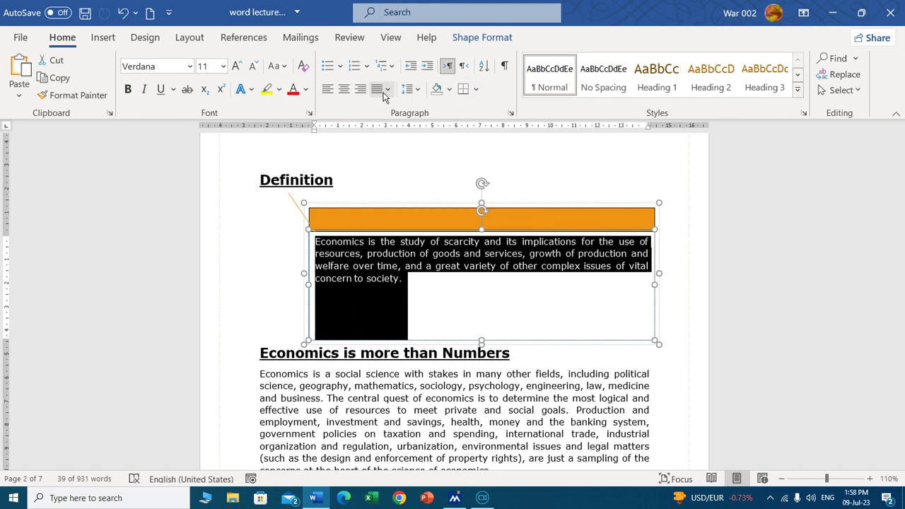
click(483, 39)
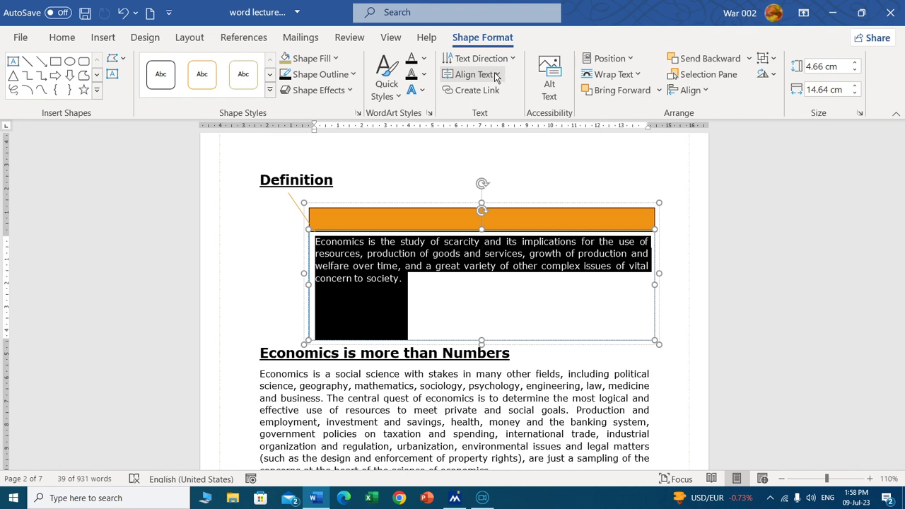
click(497, 75)
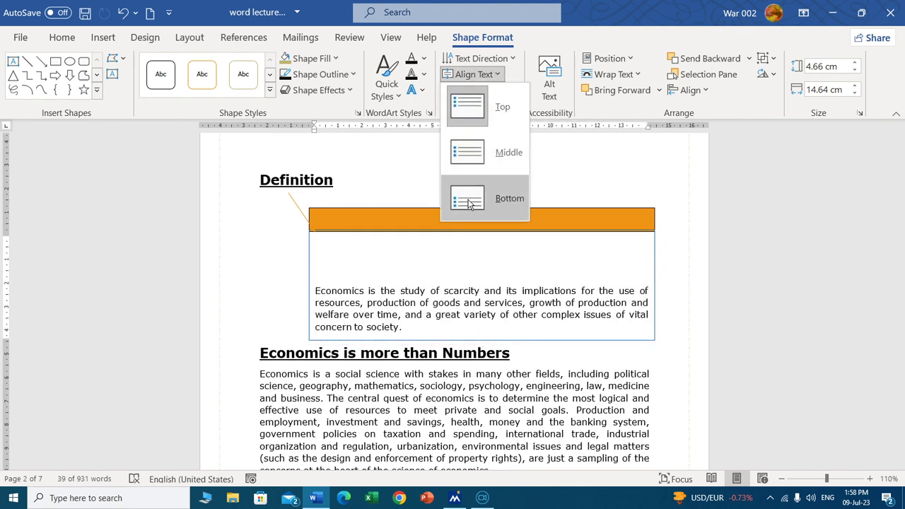
key(Escape)
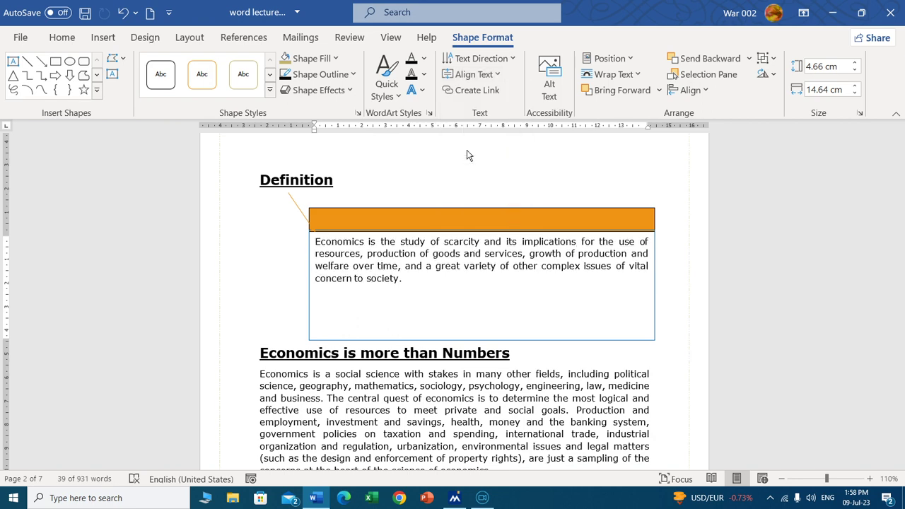
click(512, 157)
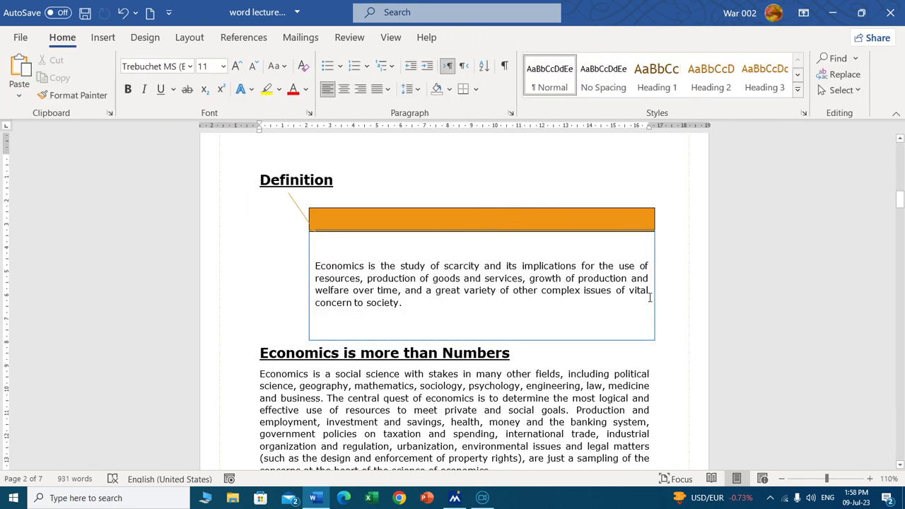
Shrink the box to about 3.86 × 12.12 cm around its text and nudge the orange arrow left
click(654, 339)
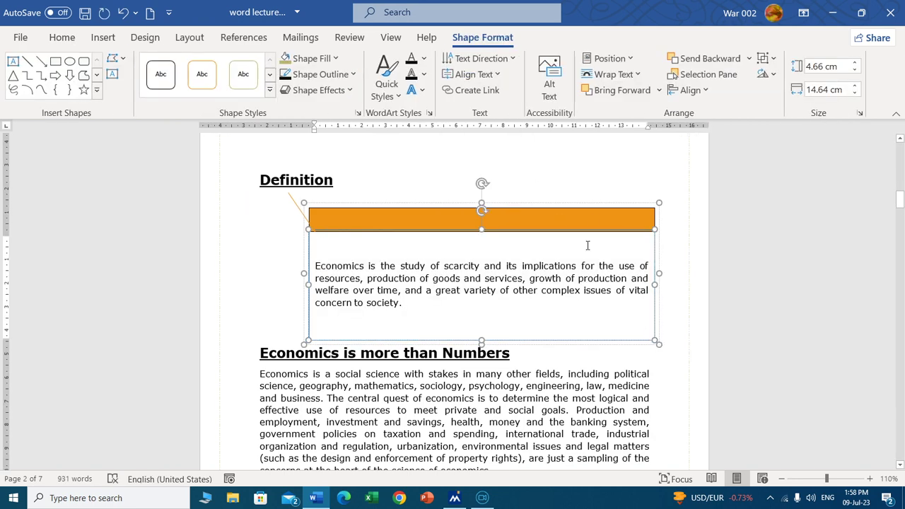
click(574, 145)
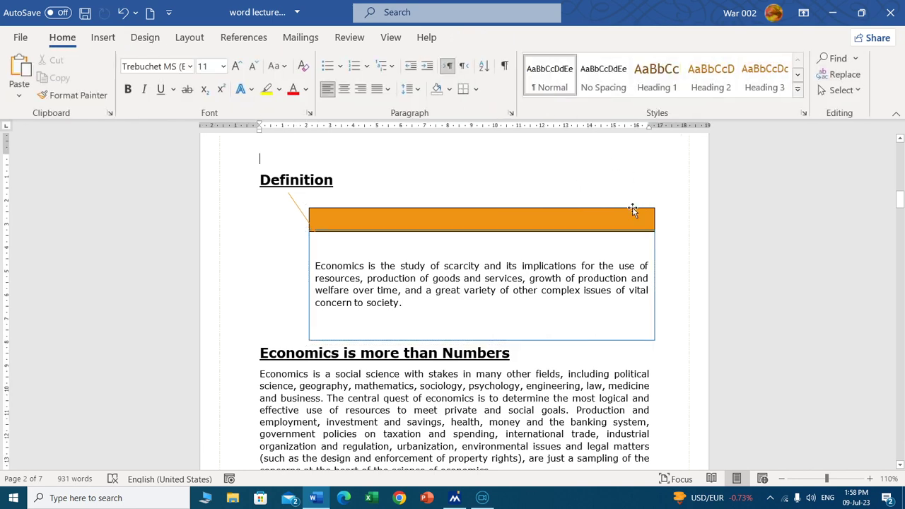
click(631, 207)
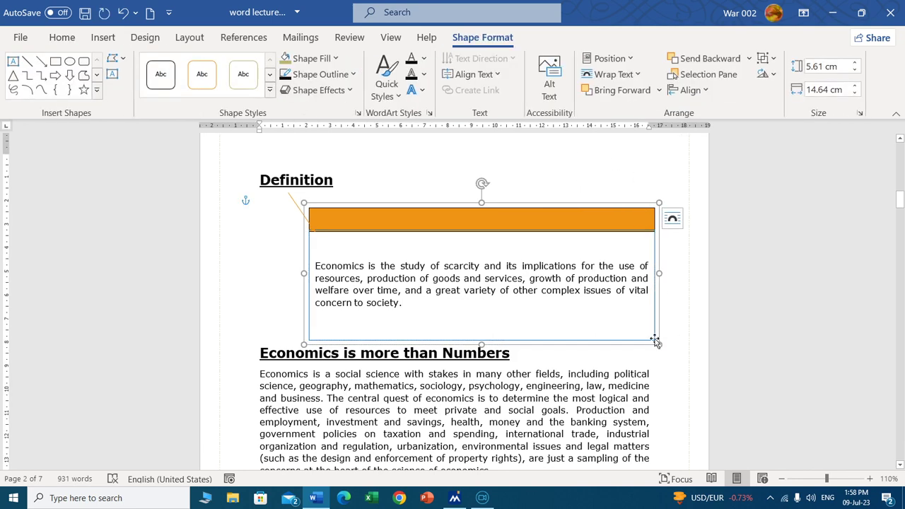
drag(658, 345, 596, 299)
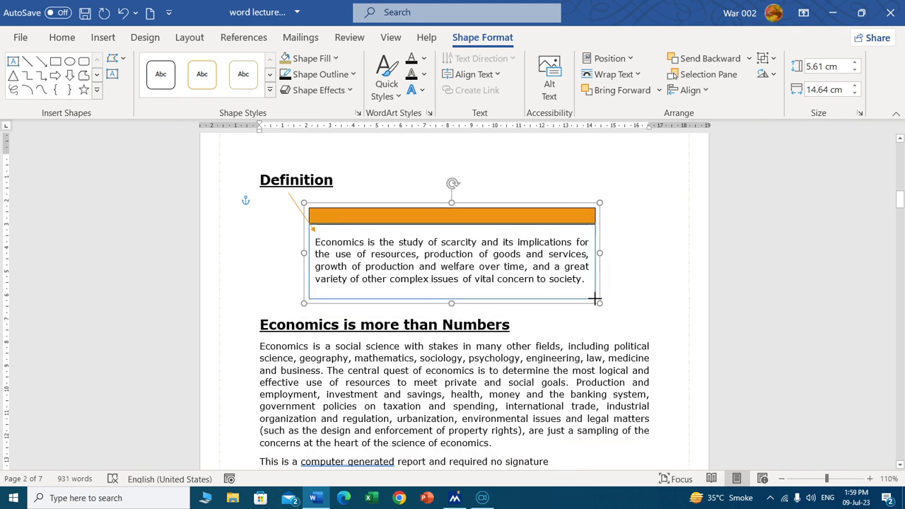
click(648, 278)
drag(295, 202, 287, 205)
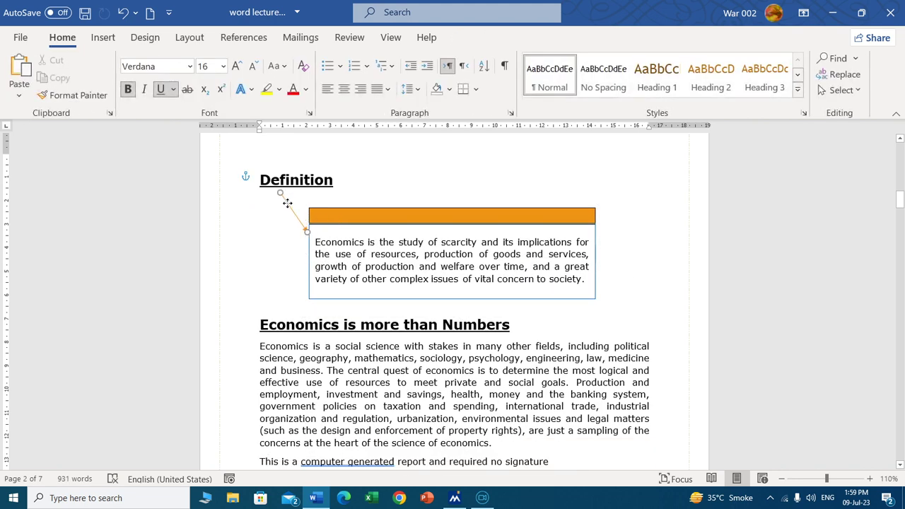
click(484, 181)
click(103, 38)
click(724, 103)
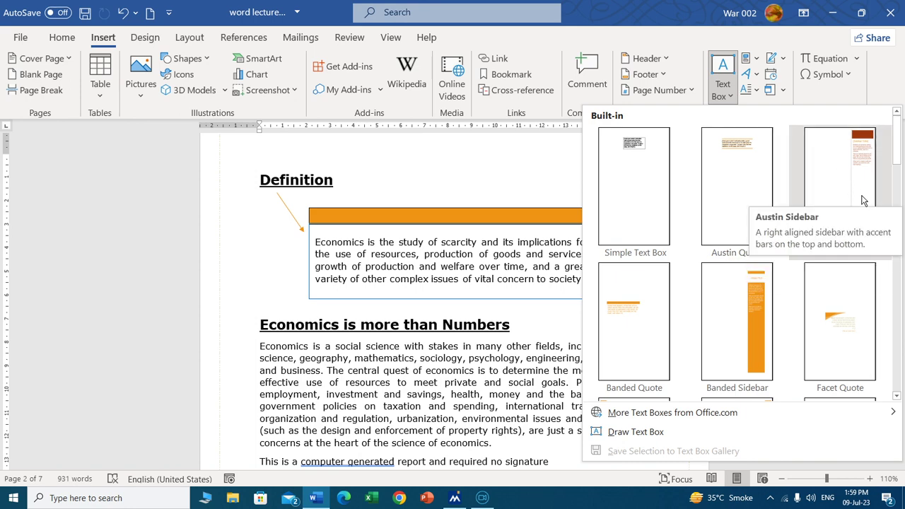
click(749, 353)
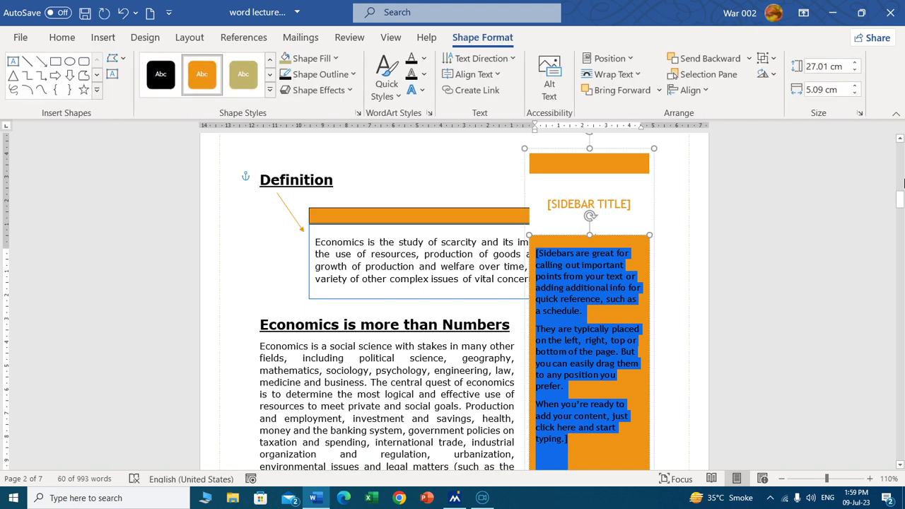
click(258, 252)
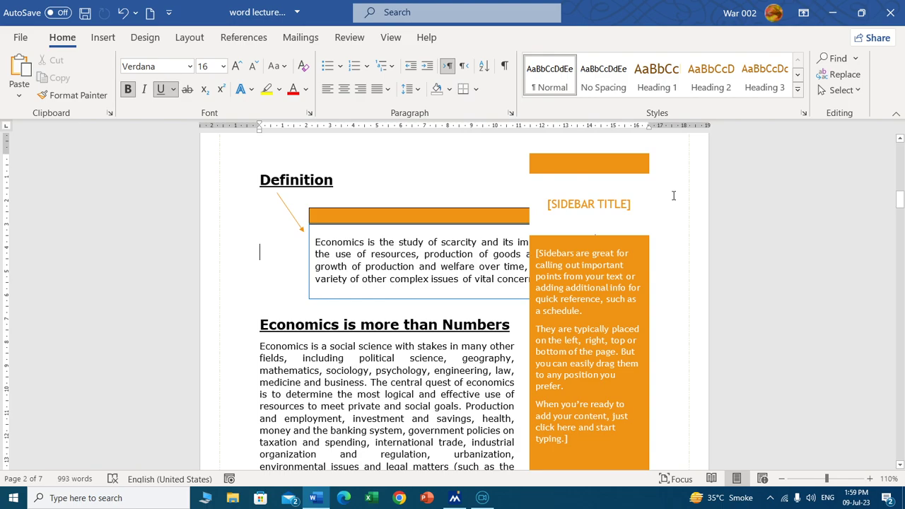
mouse_move(903, 214)
mouse_down()
mouse_move(901, 224)
mouse_move(901, 207)
mouse_up()
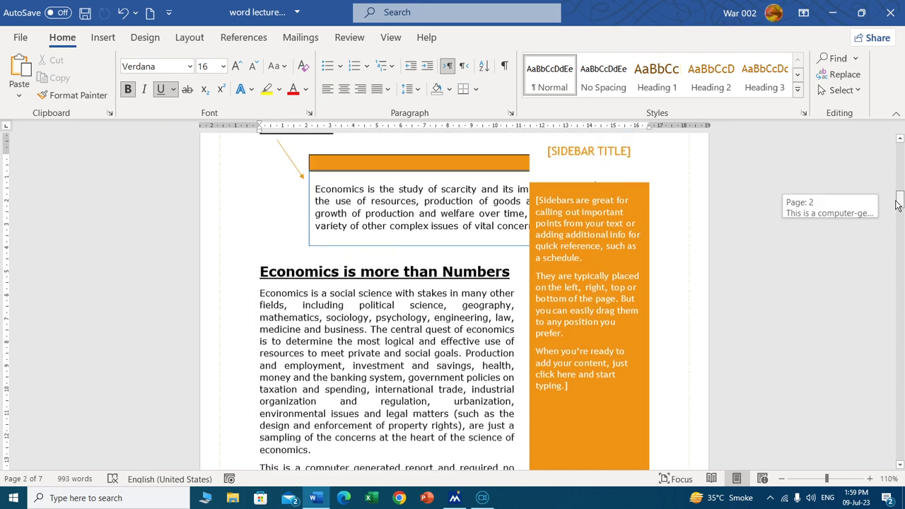
drag(901, 208, 900, 198)
click(609, 189)
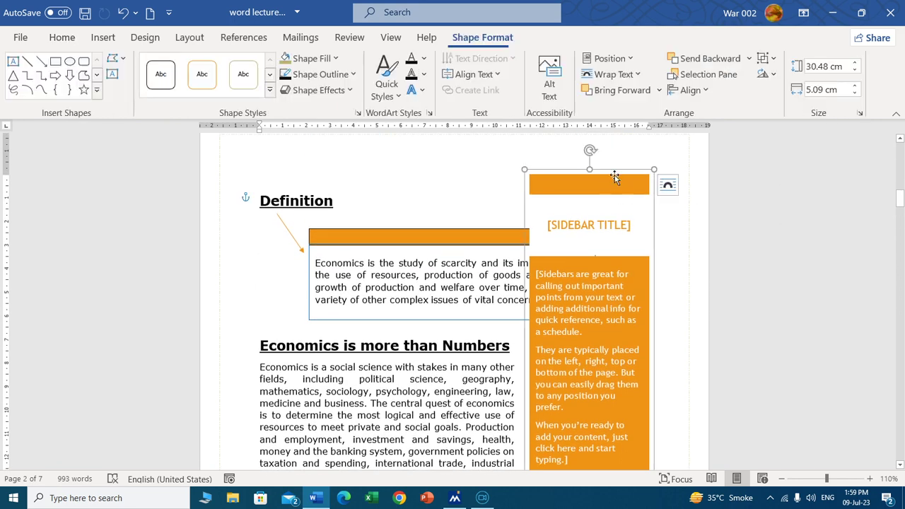
key(Delete)
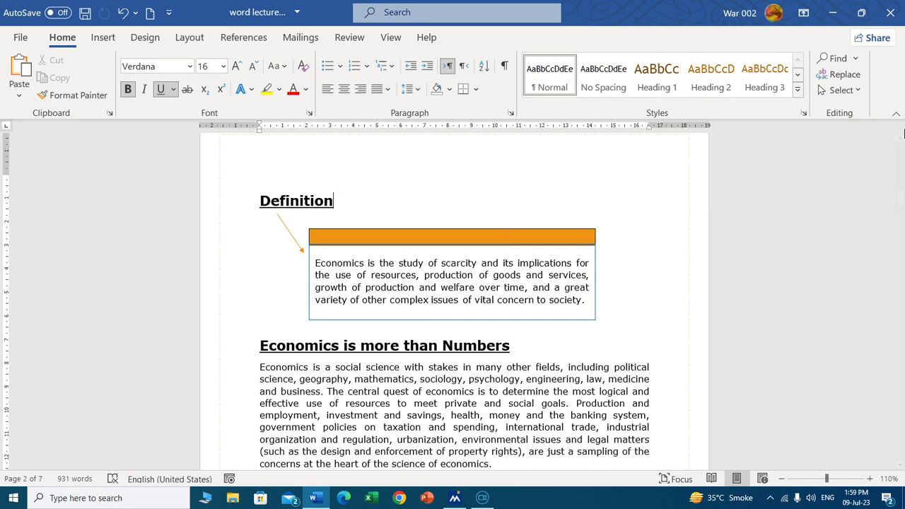
Return to page 1's title and topic list, previewing the Quick Parts Document Property list without inserting
drag(899, 202, 901, 145)
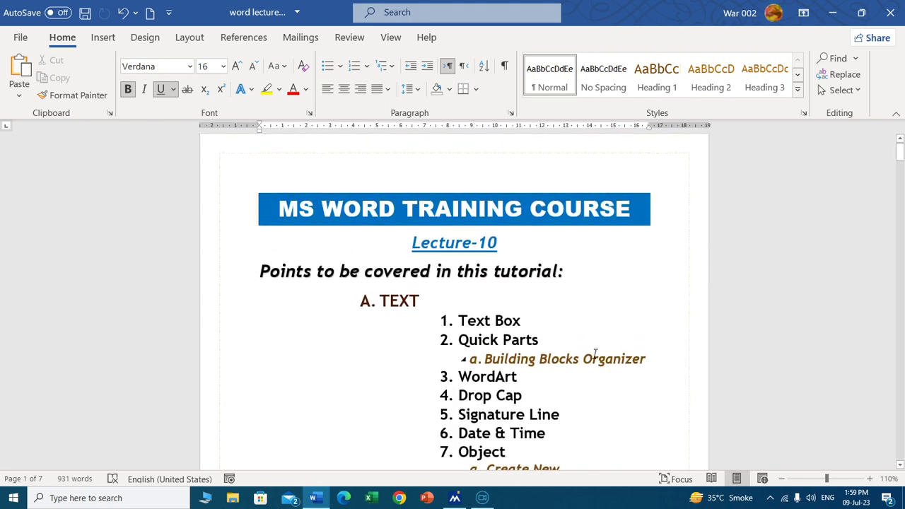
click(102, 37)
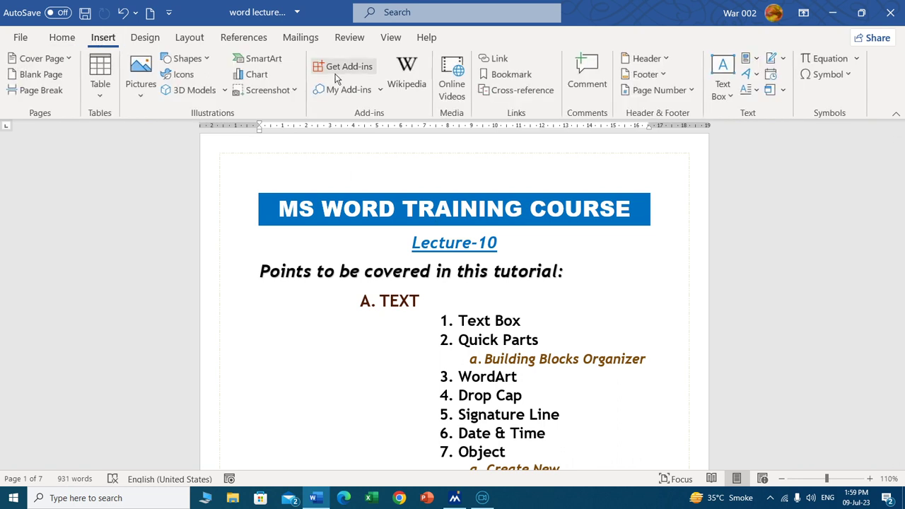
click(757, 60)
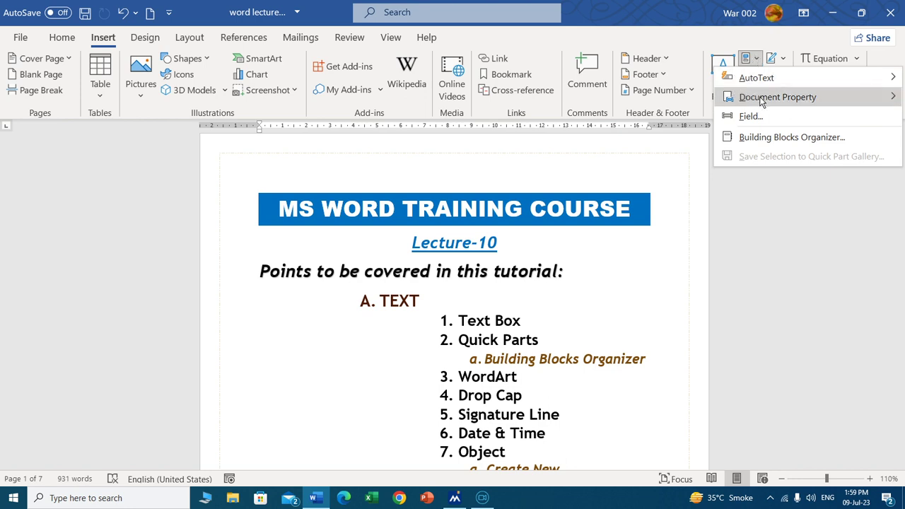
mouse_move(764, 103)
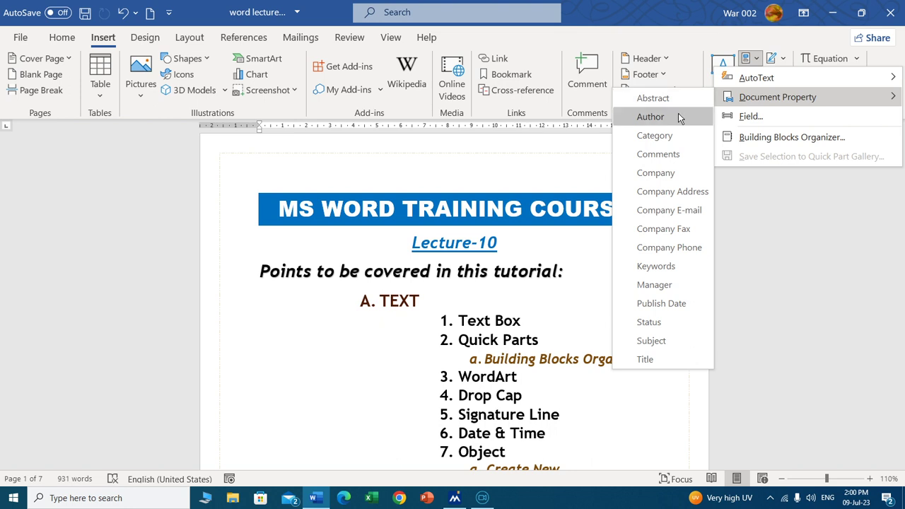
click(410, 351)
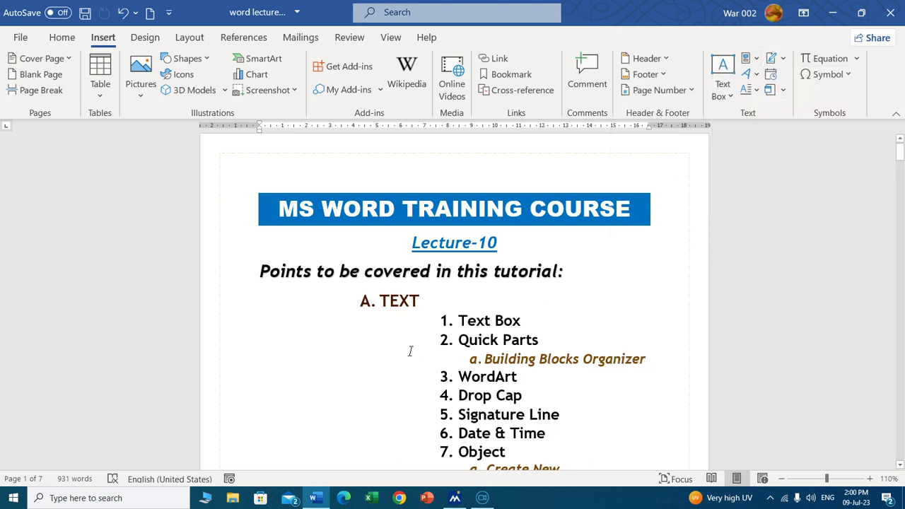
Insert the Author document property field on the empty line below the Text topic list
scroll(410, 352, down, 3)
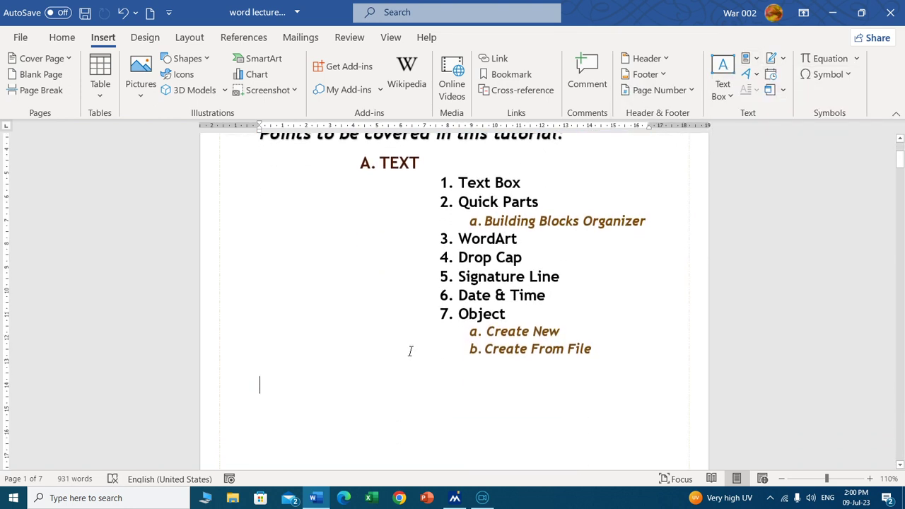
click(304, 397)
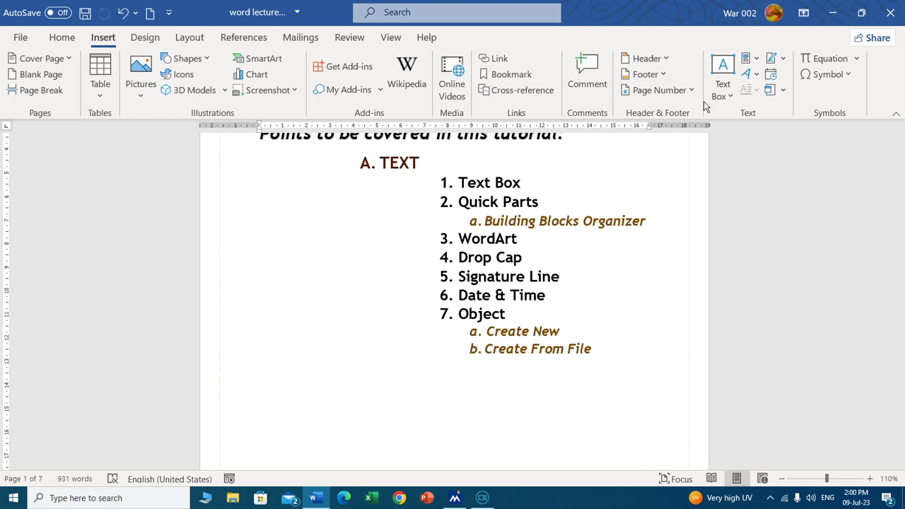
click(756, 61)
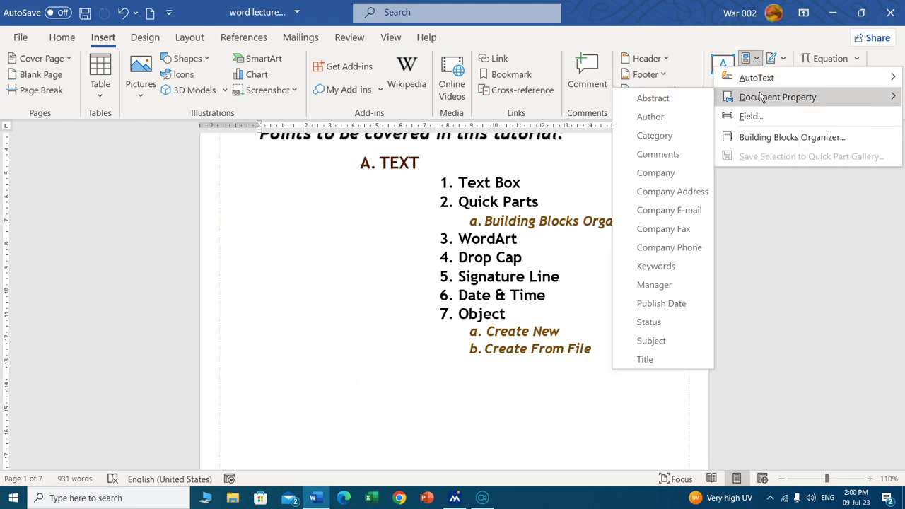
click(649, 117)
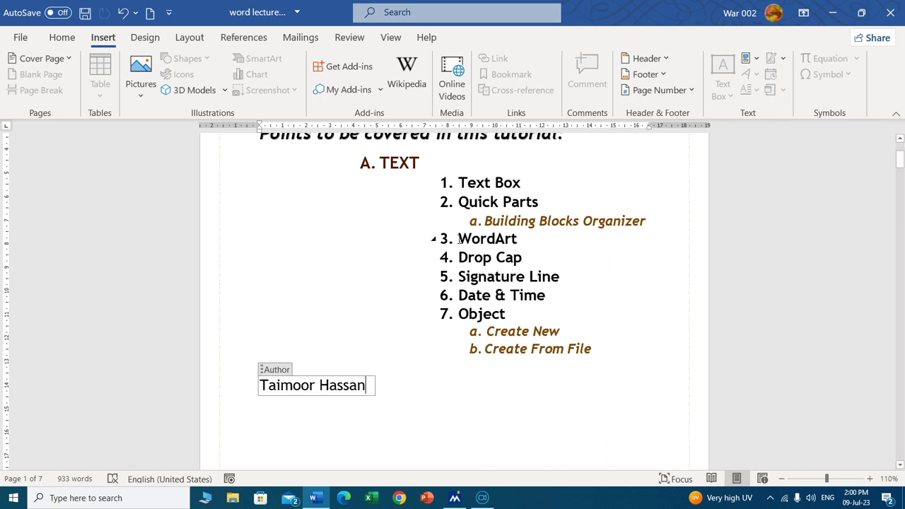
click(357, 410)
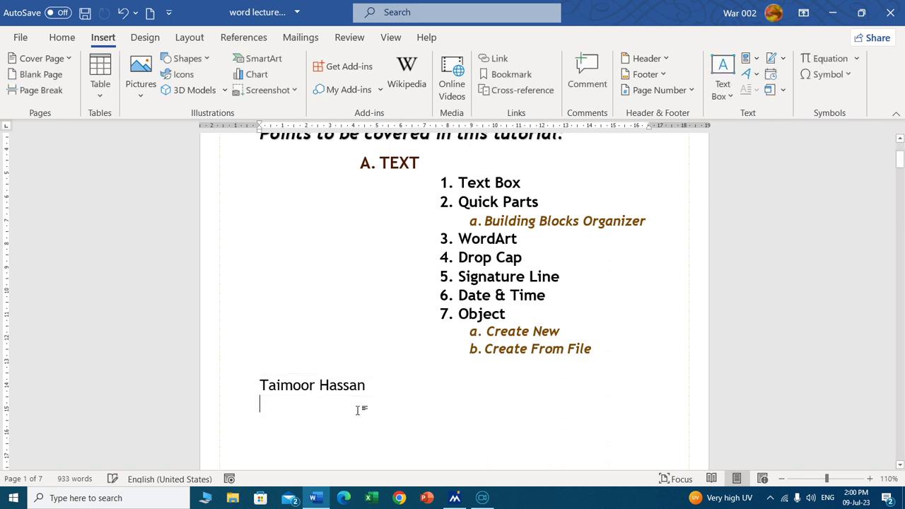
click(325, 389)
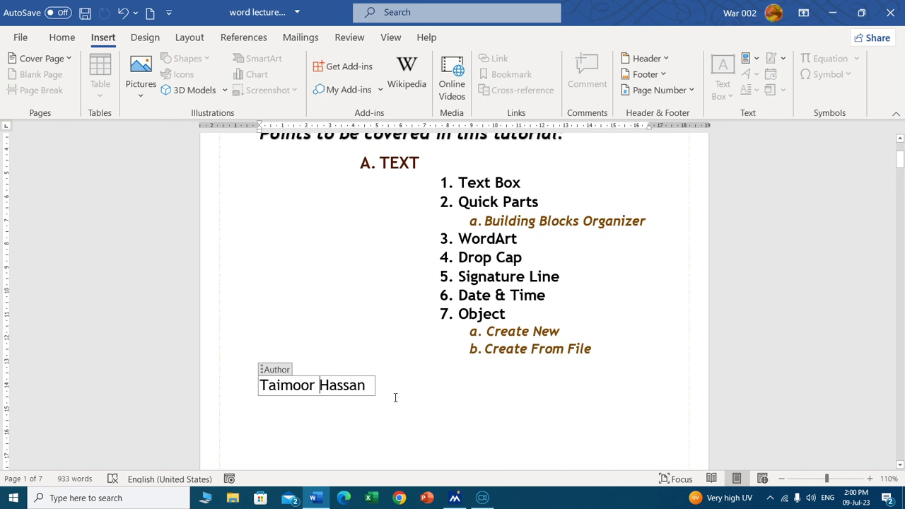
click(393, 398)
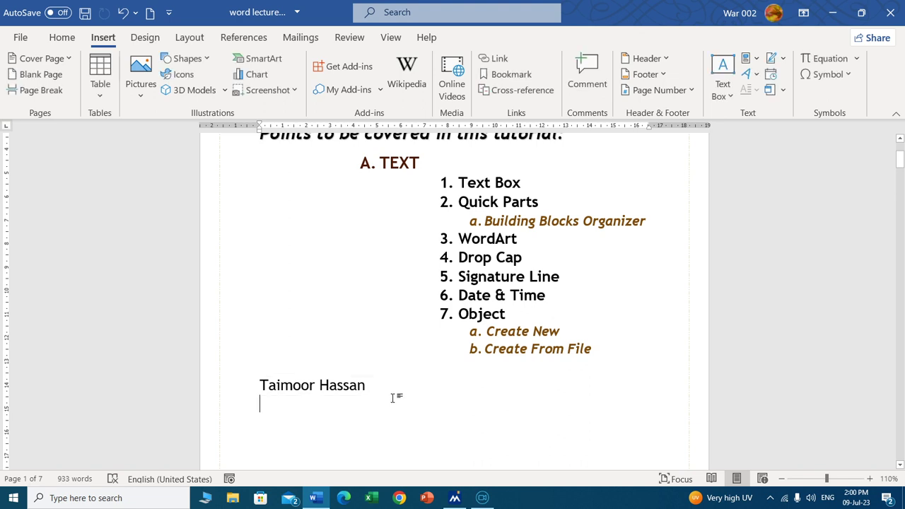
click(758, 59)
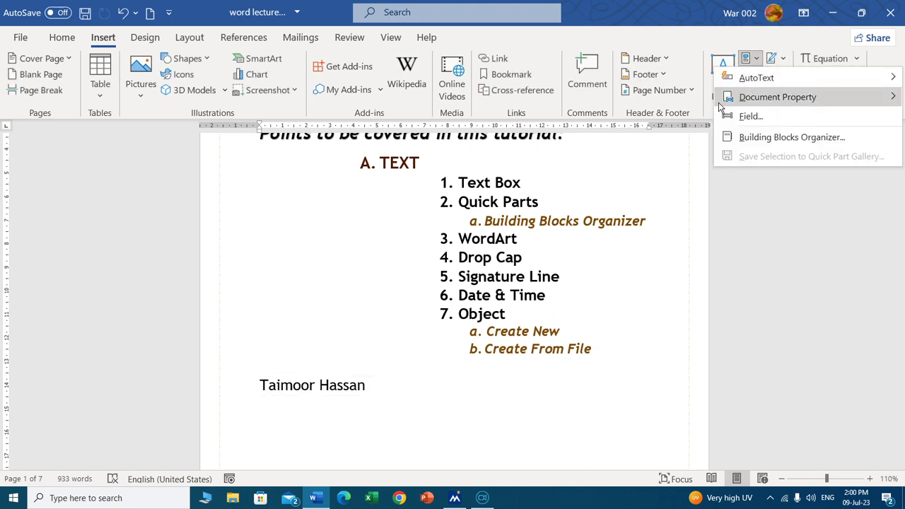
Insert the Company property, TH Studies, on the line under the author's name
mouse_move(736, 97)
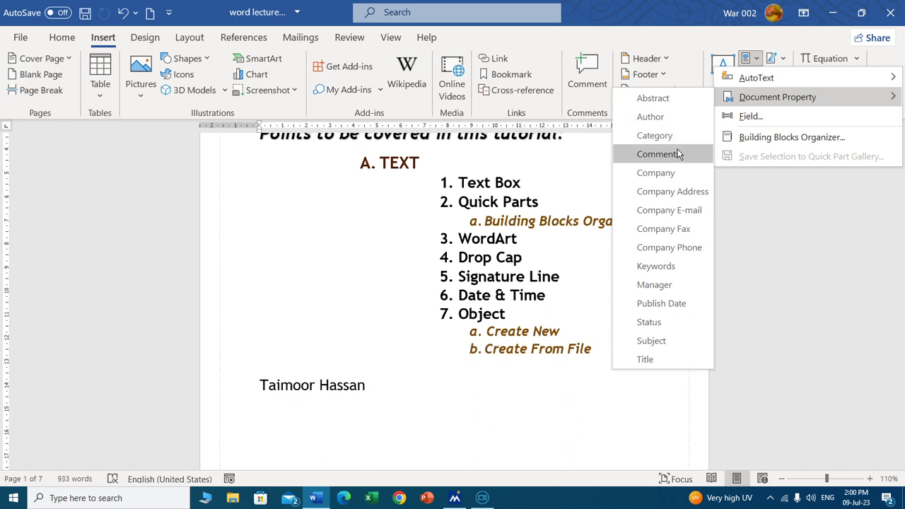
click(663, 173)
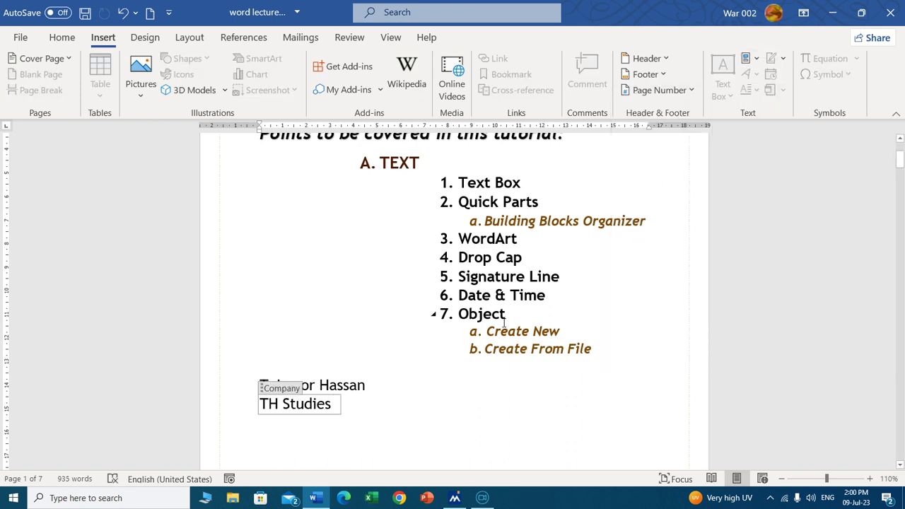
click(347, 436)
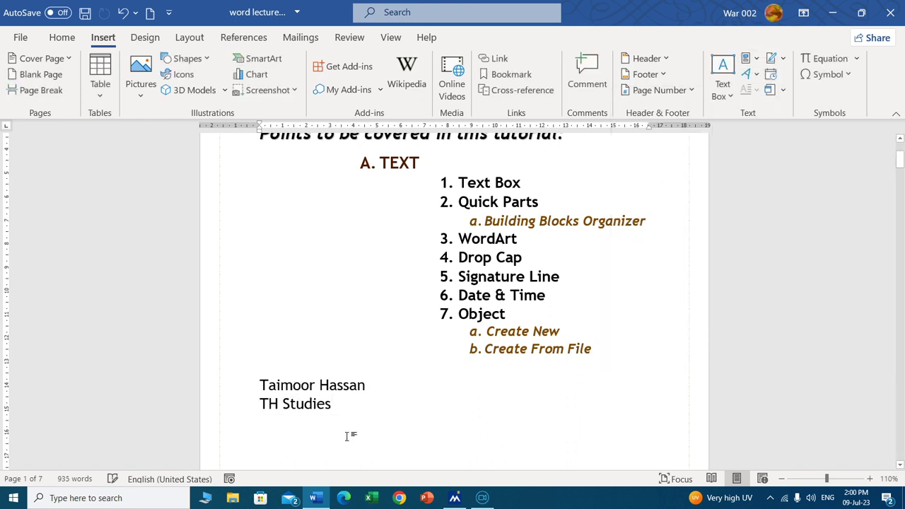
click(756, 62)
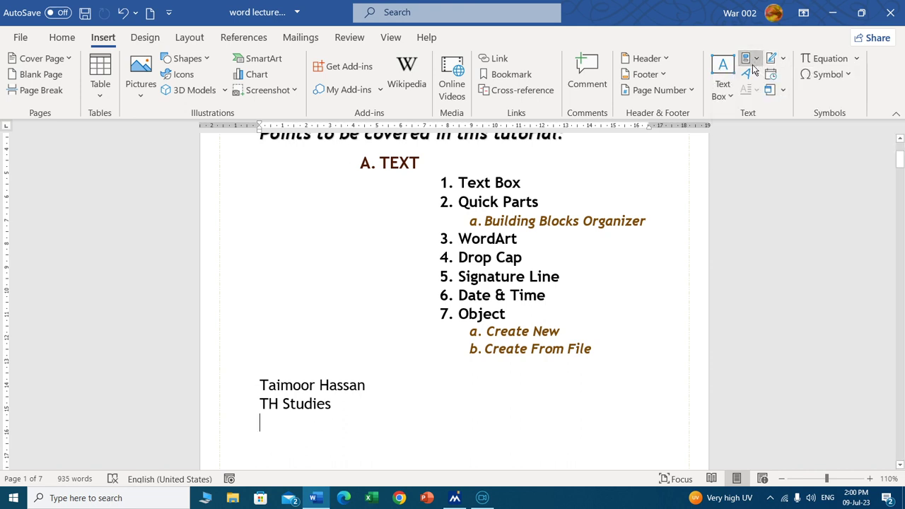
click(755, 62)
mouse_move(757, 106)
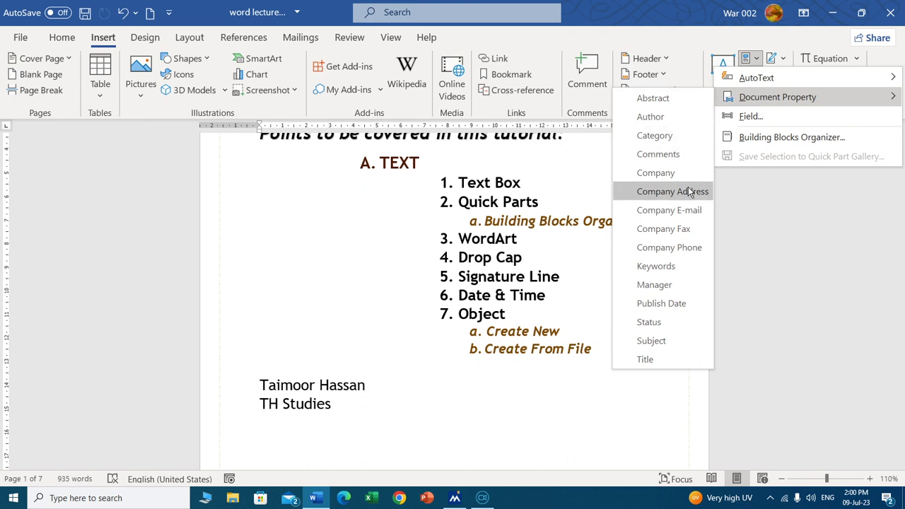
Add the Company E-mail property field as a third line below TH Studies
click(665, 212)
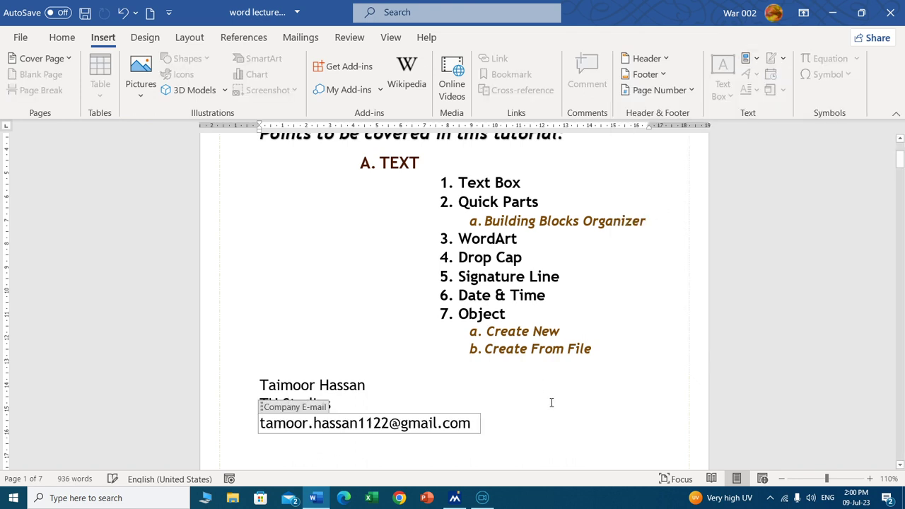
click(507, 450)
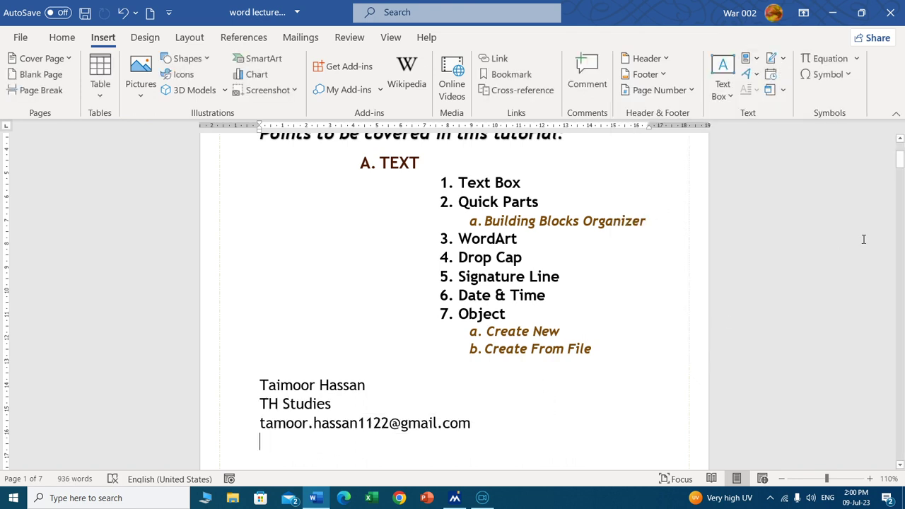
drag(900, 166, 900, 173)
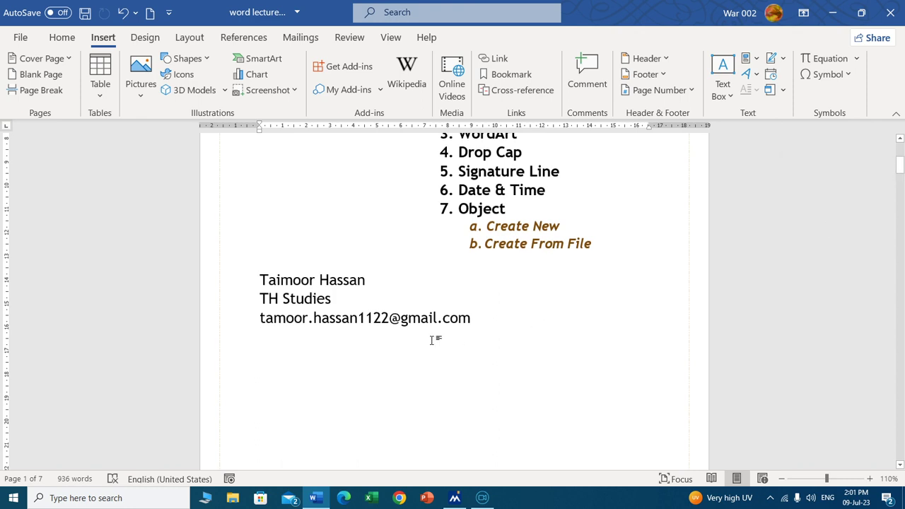
click(454, 336)
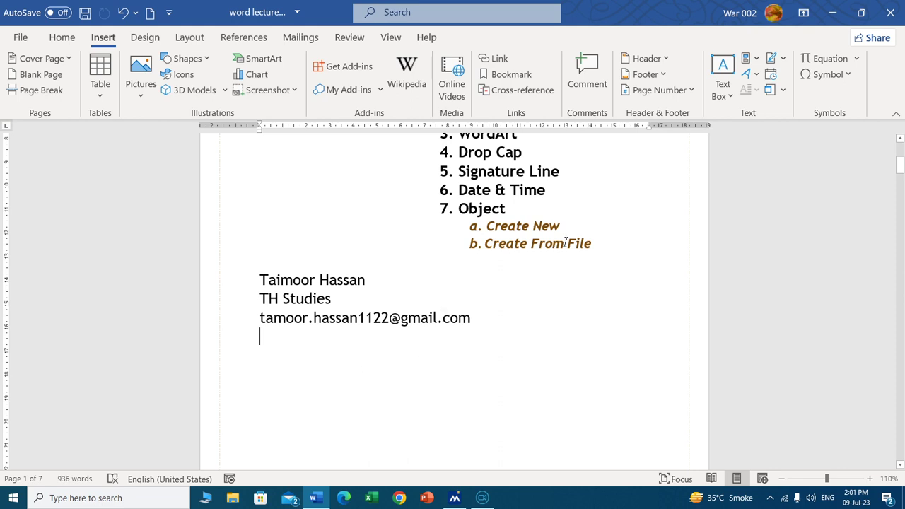
Insert a Company Phone property field and enter a company phone number
click(751, 59)
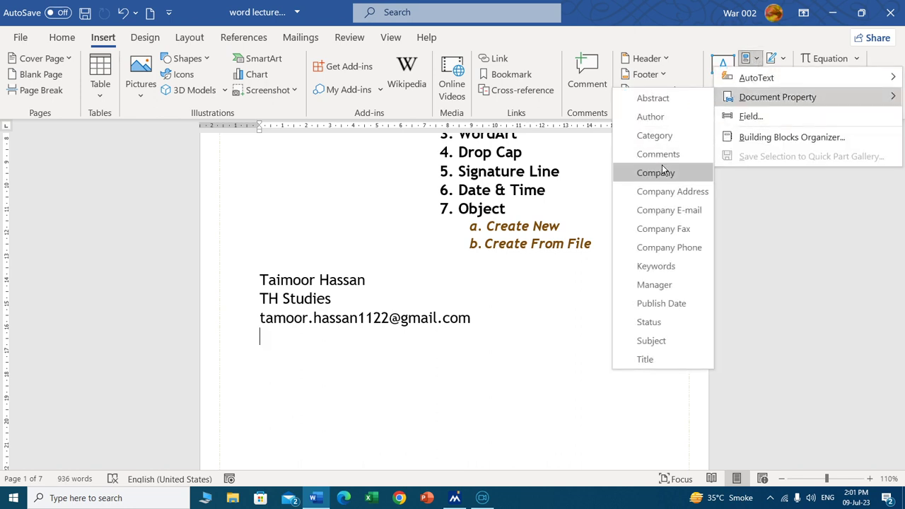
click(658, 247)
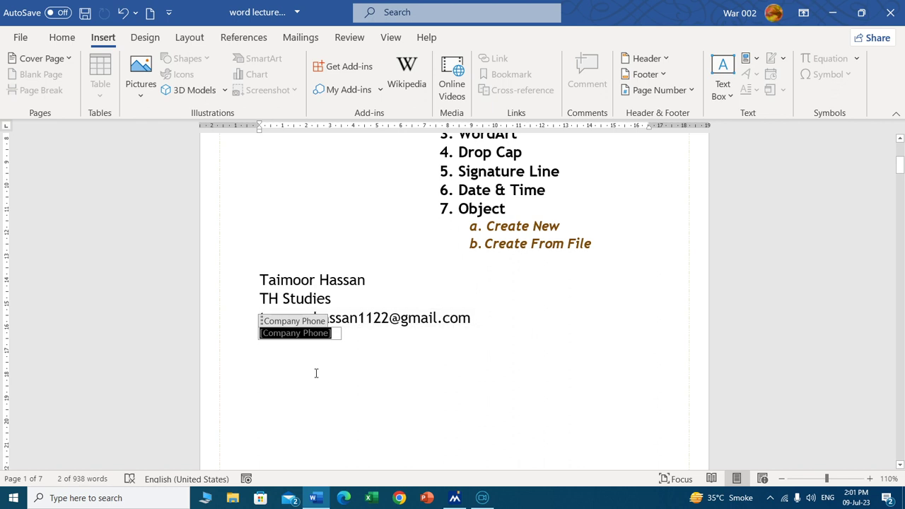
text(030)
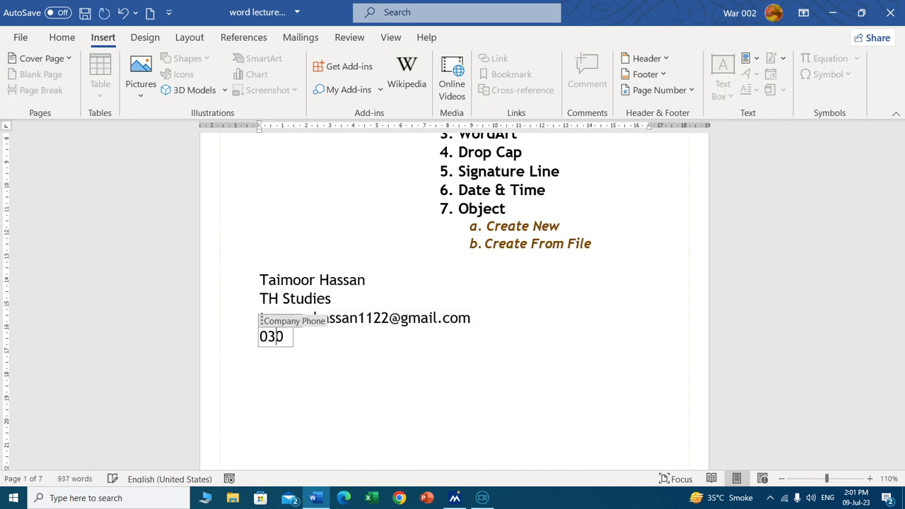
text(0-123)
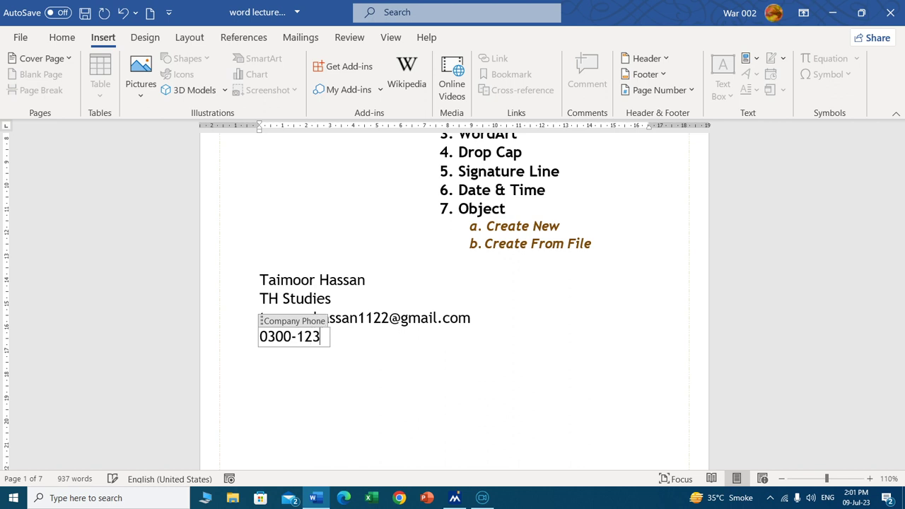
text(4567)
click(341, 404)
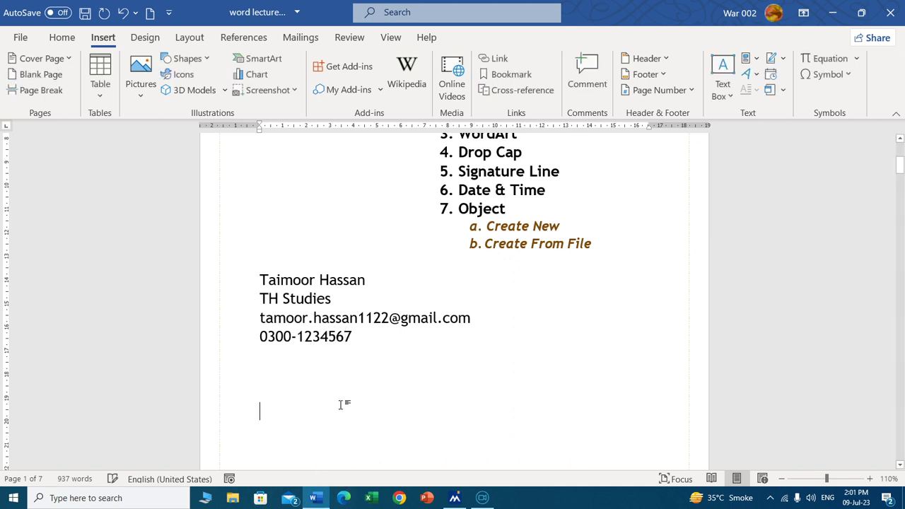
Add a second Company Phone field and clear the shared phone value
click(755, 59)
mouse_move(739, 97)
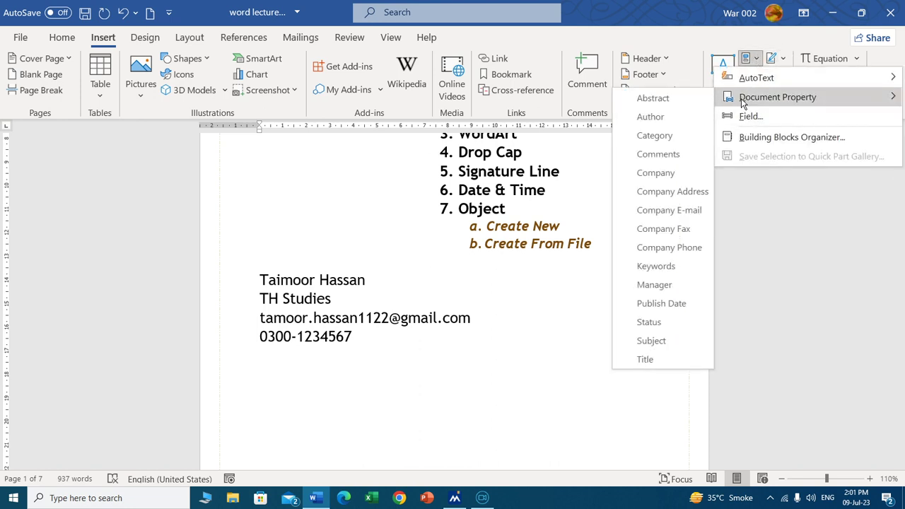
click(684, 253)
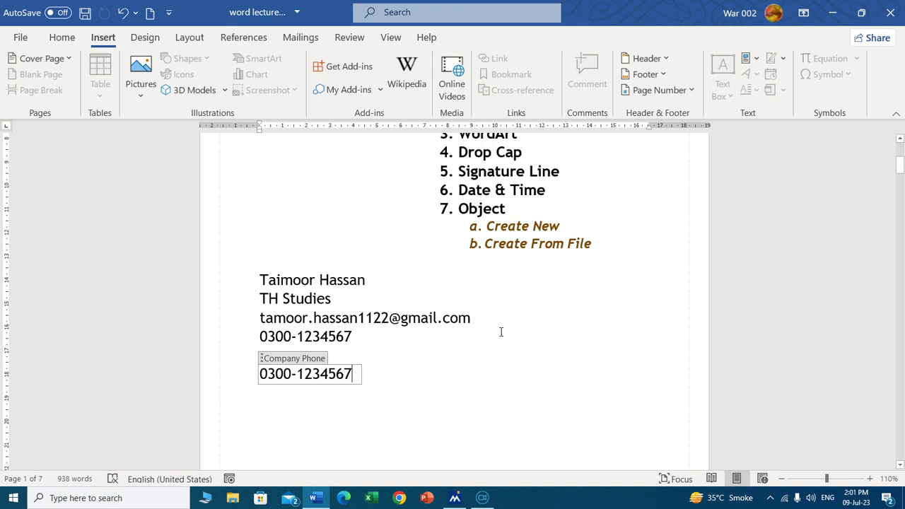
key(BackSpace)
key(BackSpace)
key(BackSpace)
key(BackSpace)
key(BackSpace)
key(BackSpace)
key(BackSpace)
key(BackSpace)
key(BackSpace)
key(BackSpace)
key(BackSpace)
key(BackSpace)
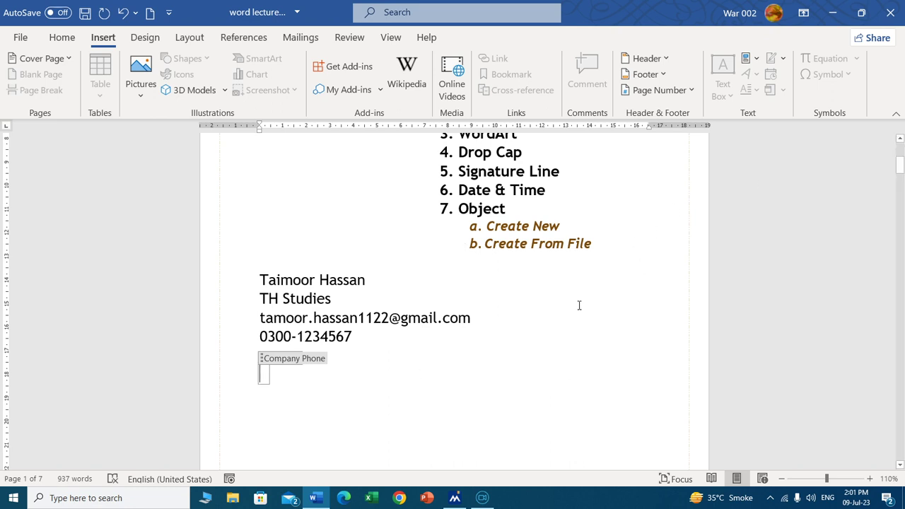
key(ctrl+z)
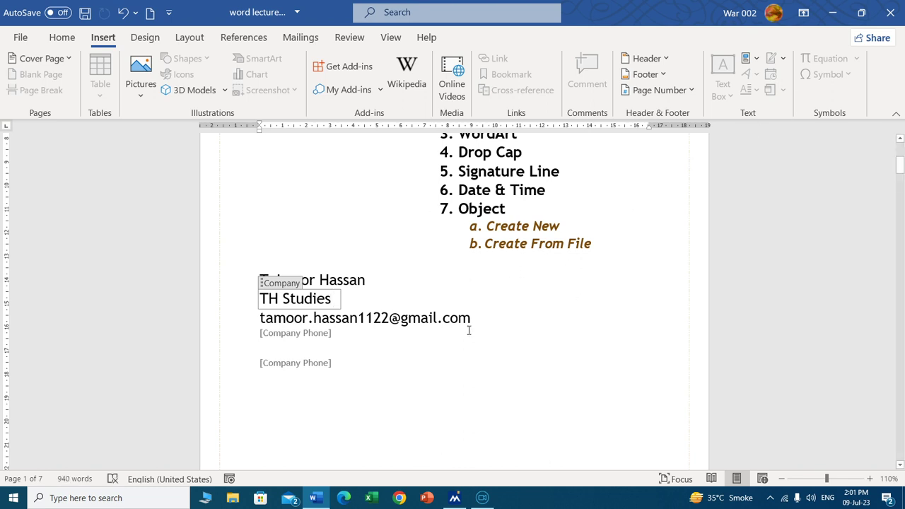
Delete both Company Phone fields, leaving name, company and e-mail lines
click(393, 363)
key(Delete)
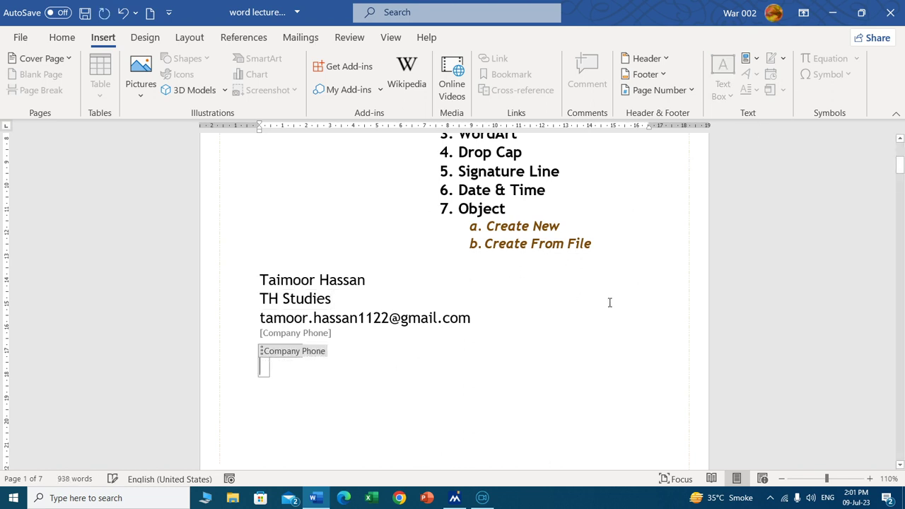
click(261, 350)
key(Delete)
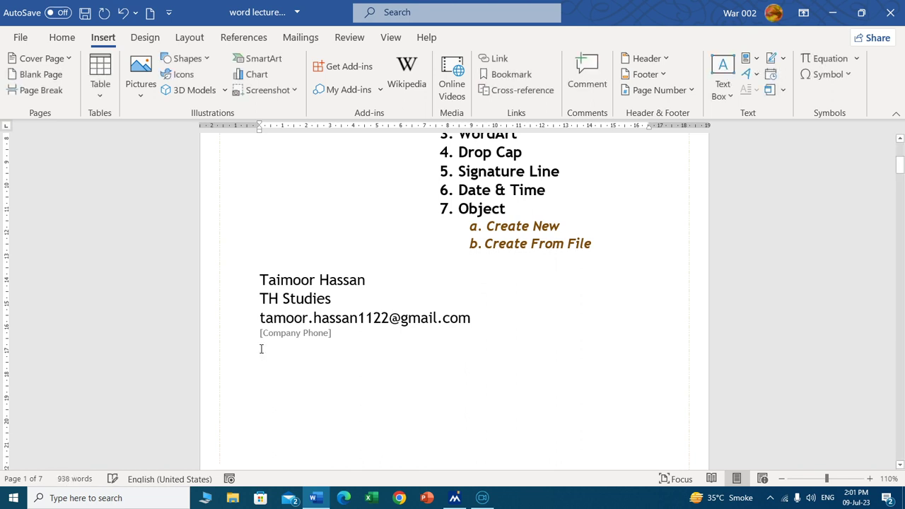
click(261, 322)
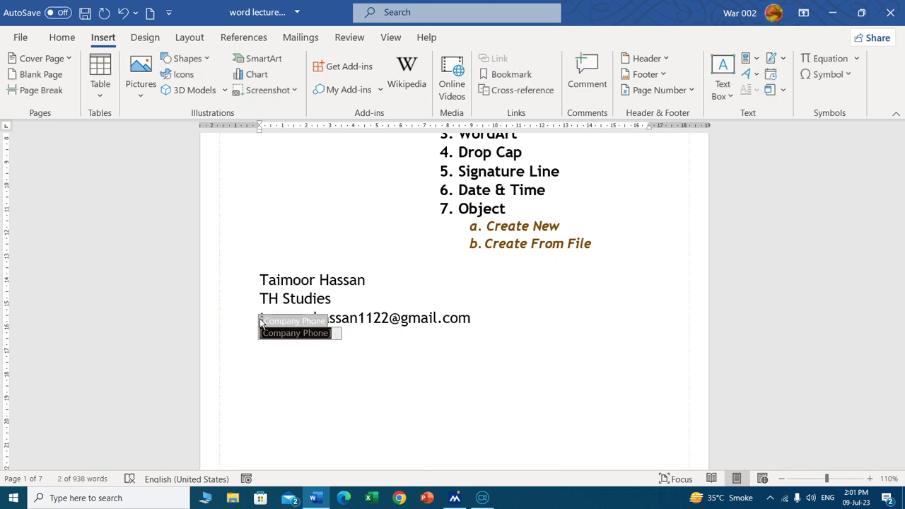
key(Delete)
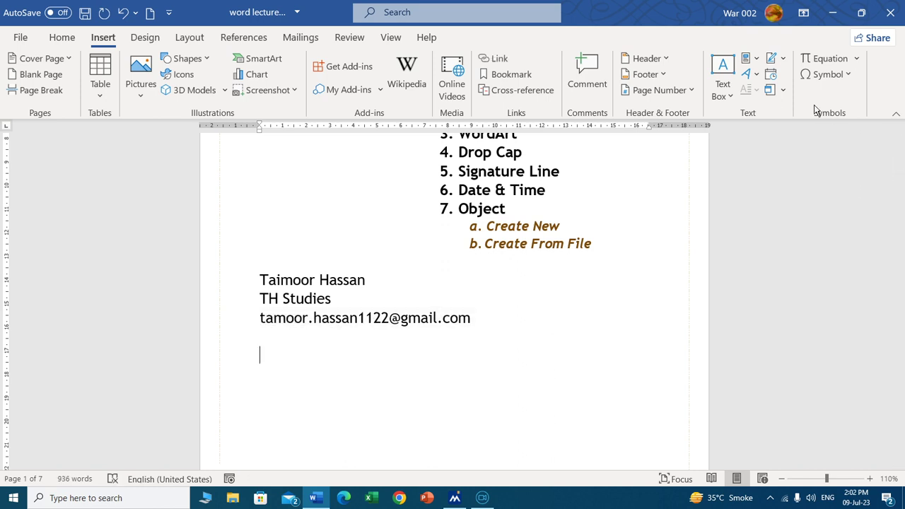
click(757, 63)
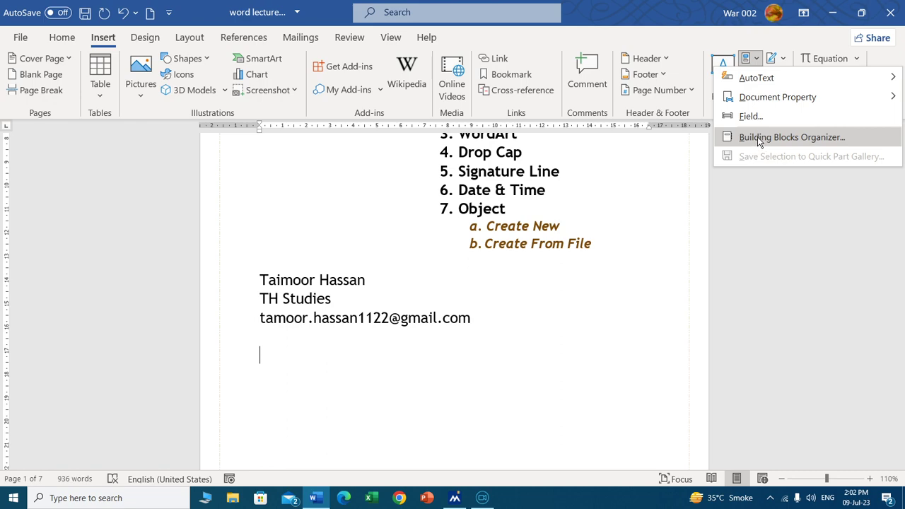
click(758, 136)
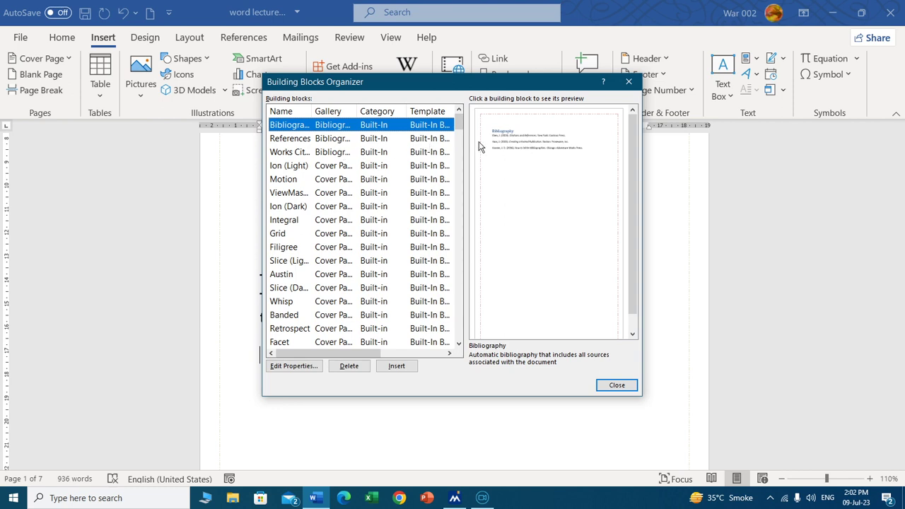
click(439, 138)
click(432, 152)
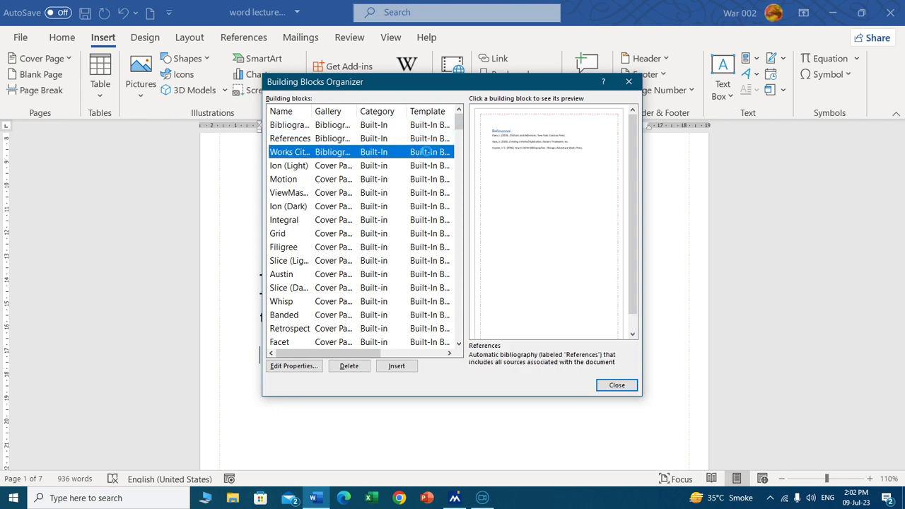
click(427, 166)
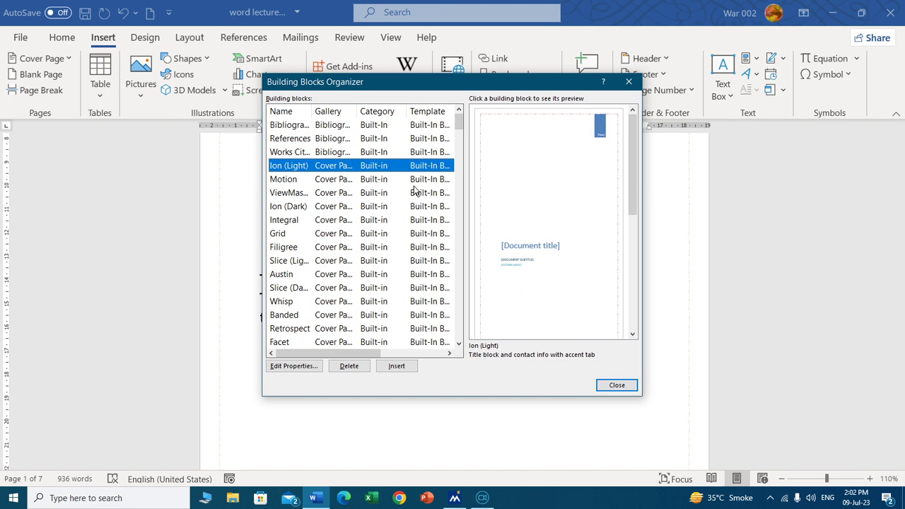
click(433, 180)
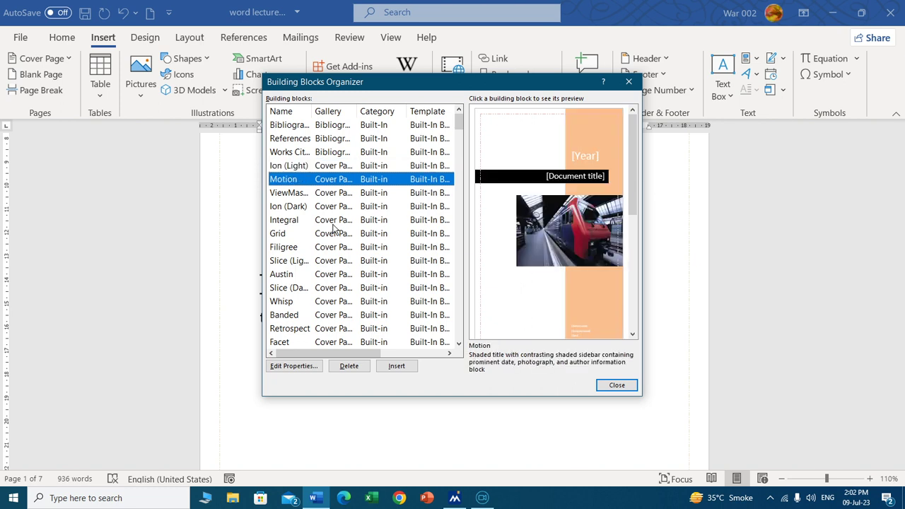
click(333, 127)
click(336, 140)
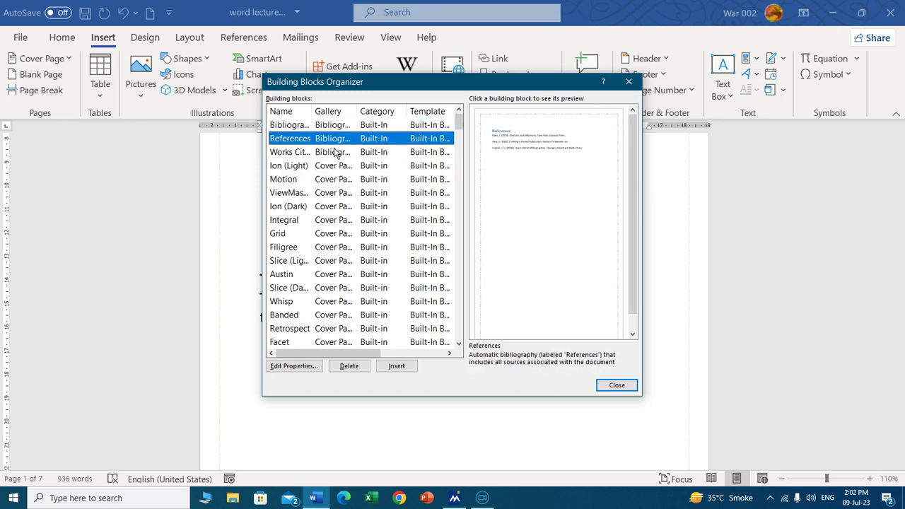
click(336, 153)
drag(458, 121, 459, 134)
click(337, 220)
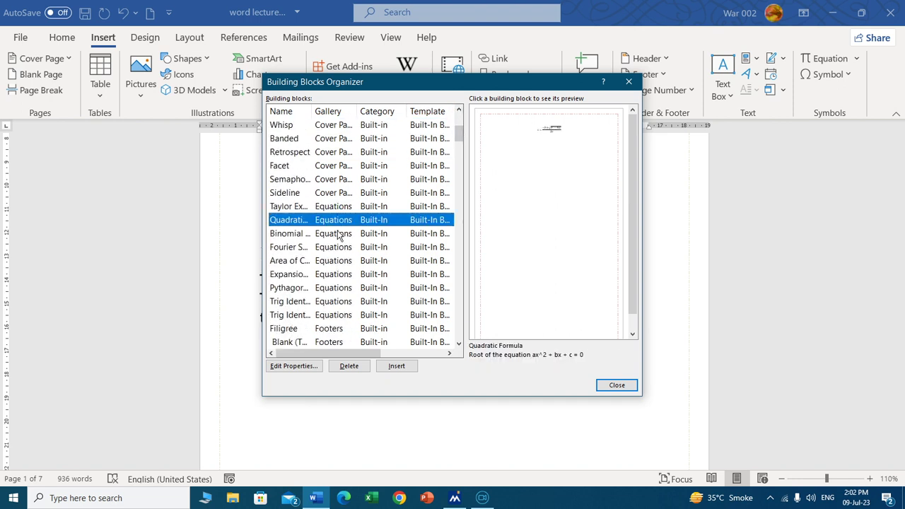
click(338, 247)
click(335, 273)
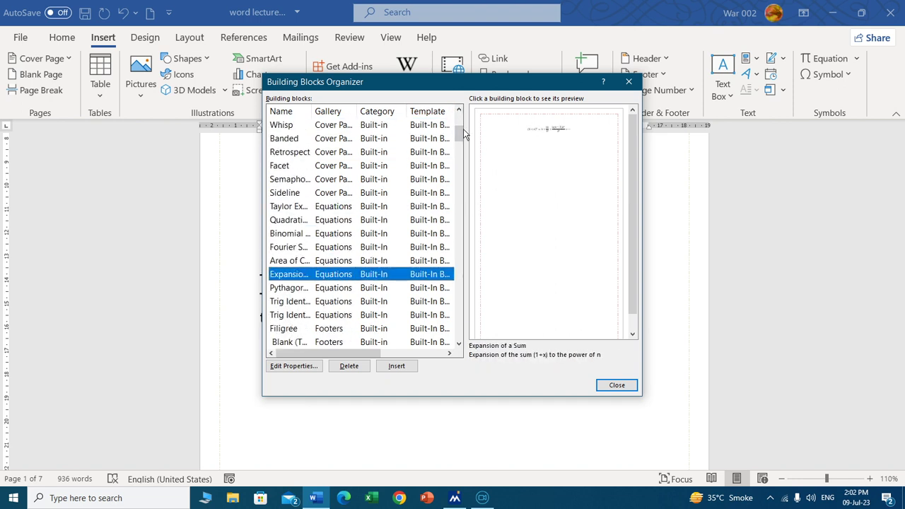
drag(465, 135, 459, 142)
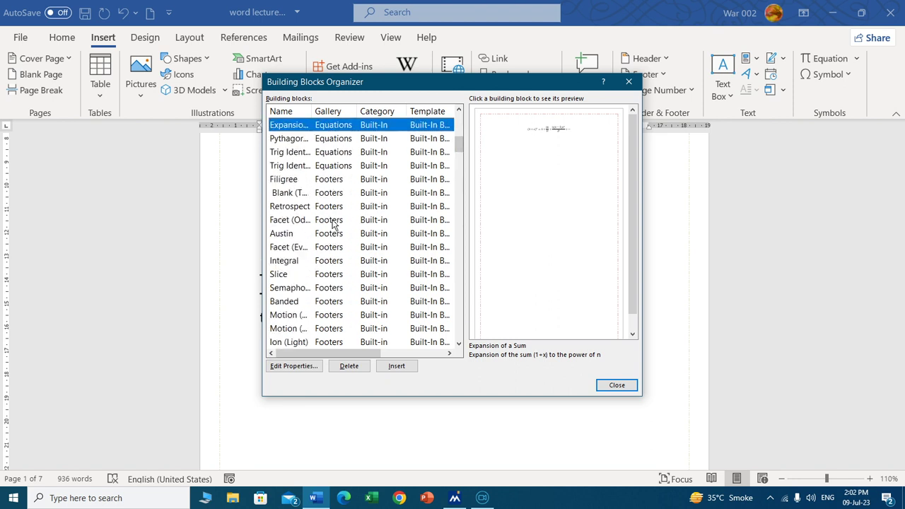
click(334, 207)
click(331, 235)
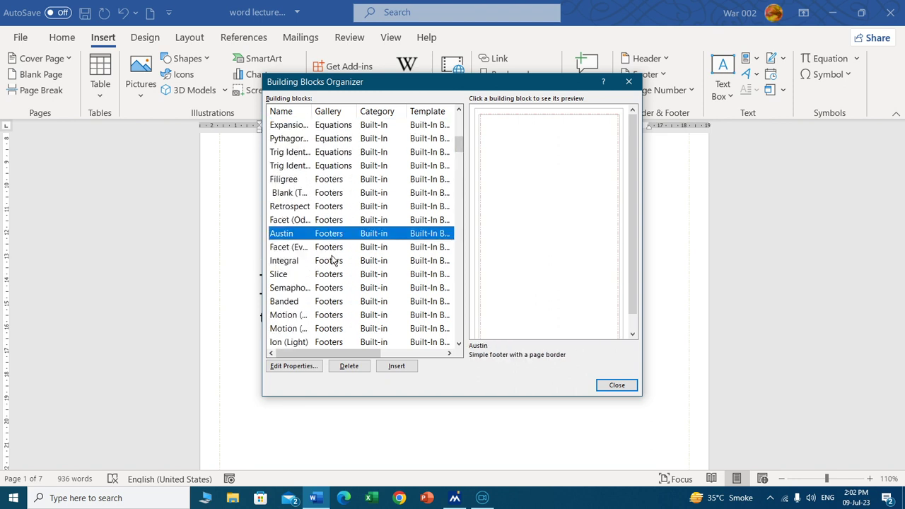
click(333, 260)
drag(458, 147, 458, 188)
click(341, 180)
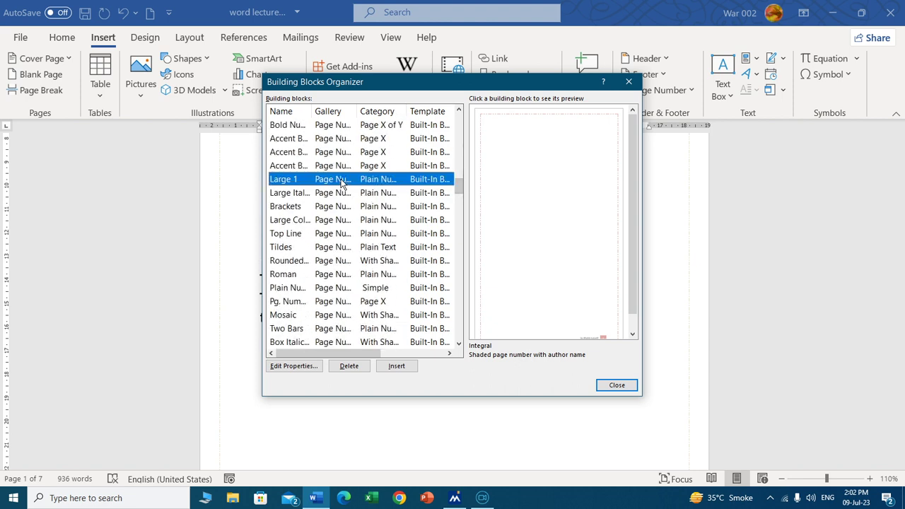
click(337, 209)
click(337, 234)
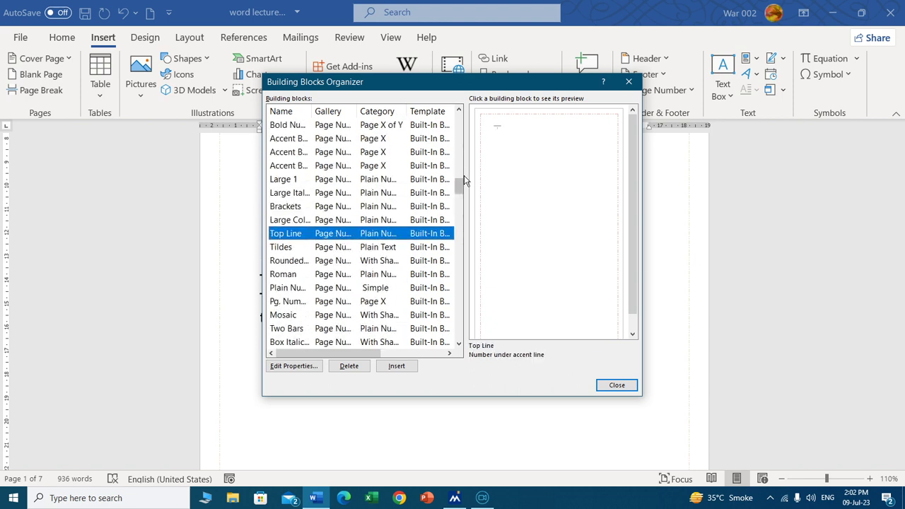
drag(458, 183, 458, 222)
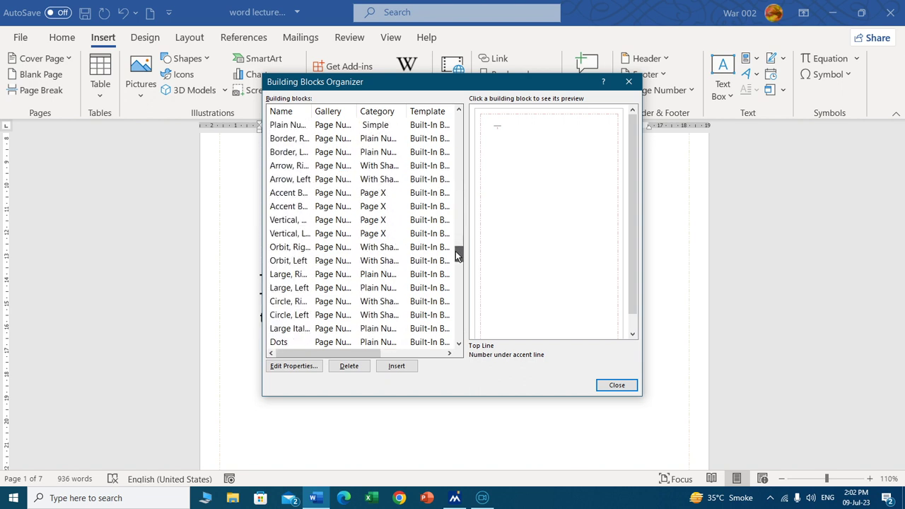
drag(458, 223, 456, 252)
click(617, 387)
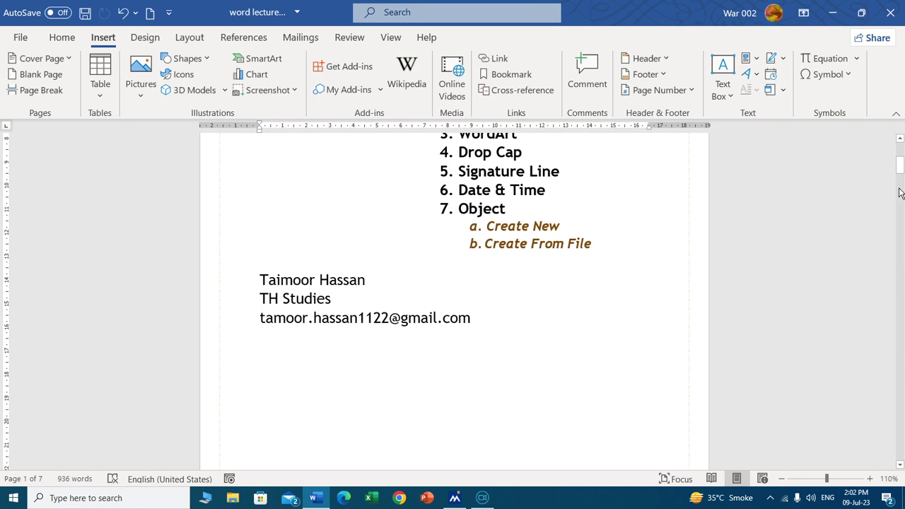
Save the computer-generated report sentence as AutoText 'tag line', then delete it from the page
drag(902, 174, 902, 192)
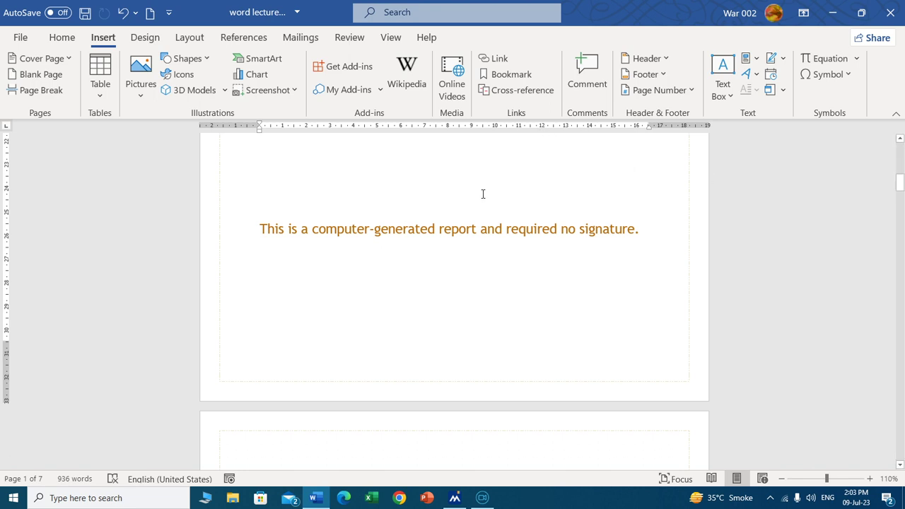
drag(263, 231, 407, 244)
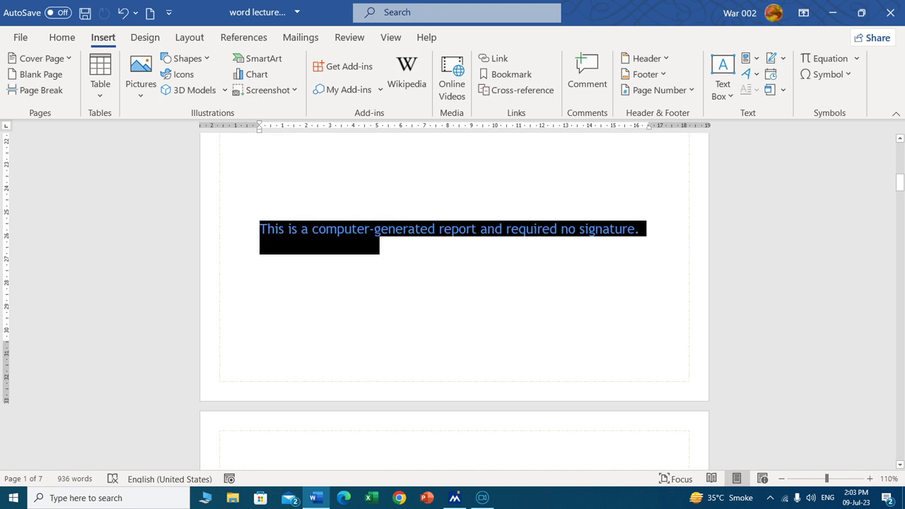
mouse_move(510, 241)
mouse_down()
mouse_move(588, 221)
mouse_move(640, 231)
mouse_up()
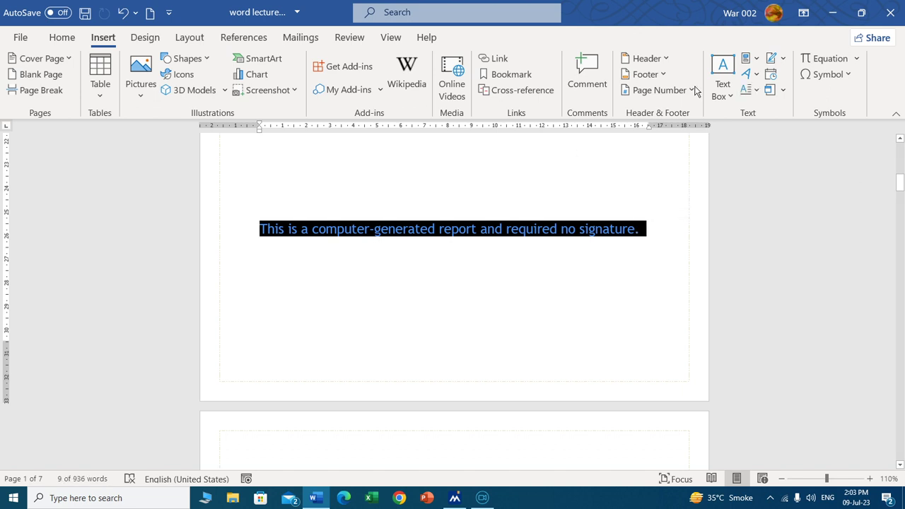
click(756, 60)
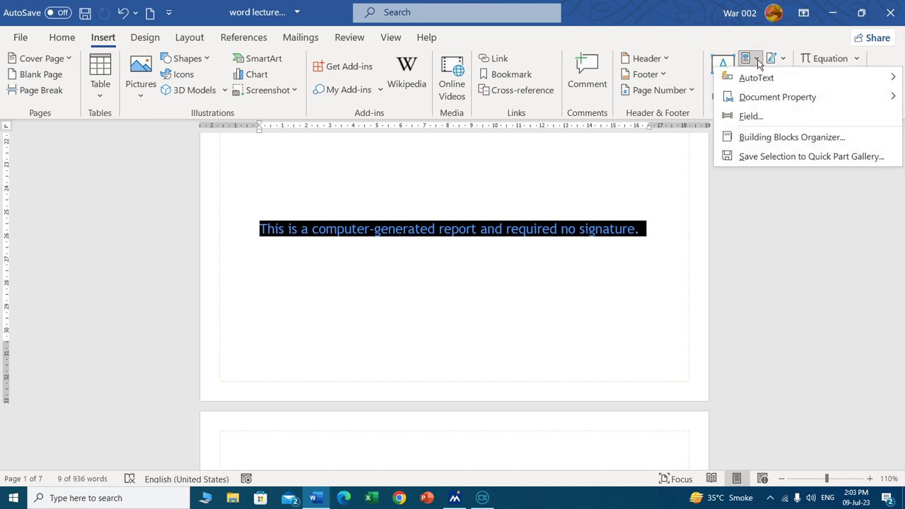
mouse_move(748, 77)
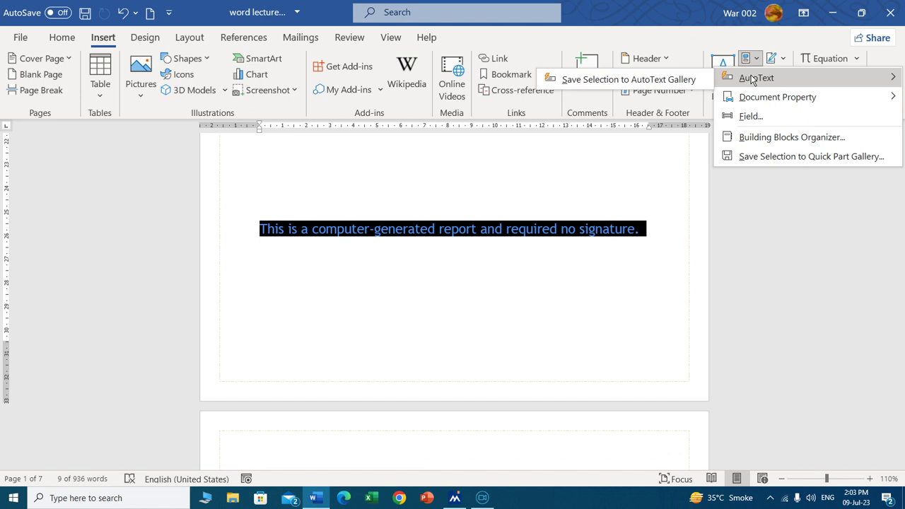
click(677, 80)
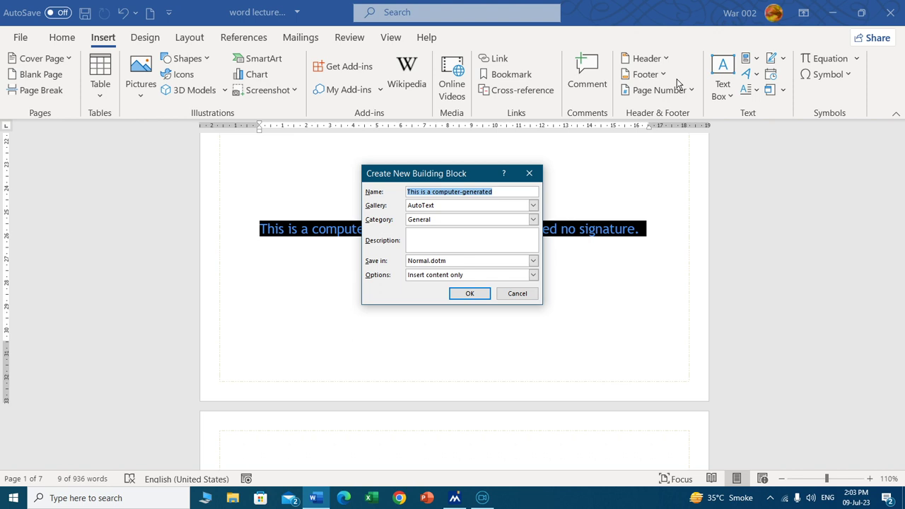
text(tag line)
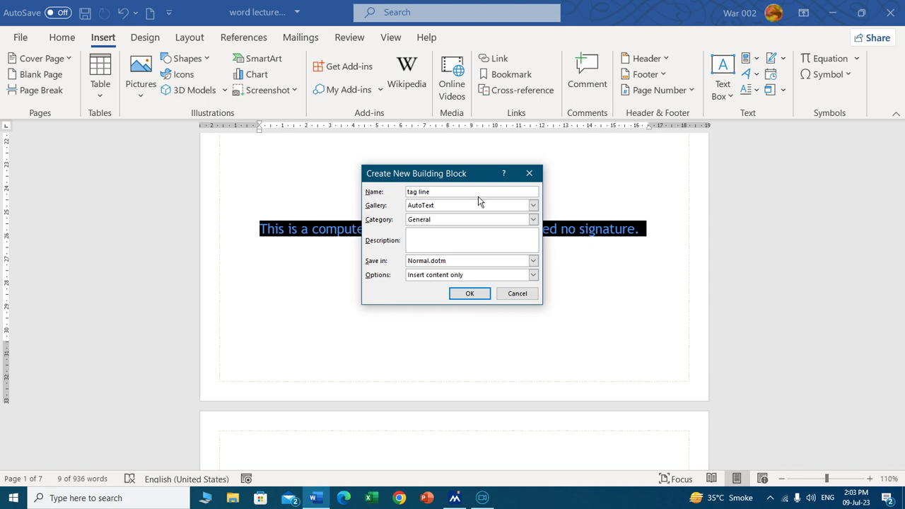
click(470, 294)
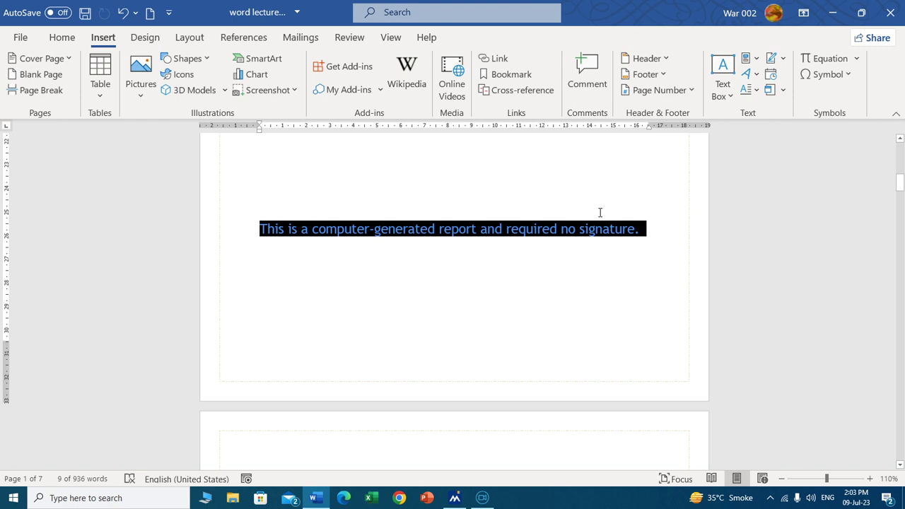
key(Delete)
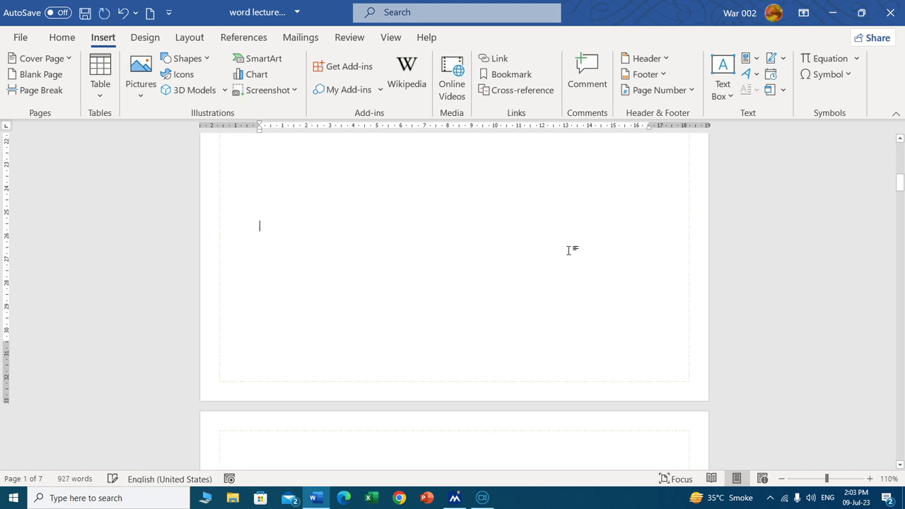
key(Return)
key(Return)
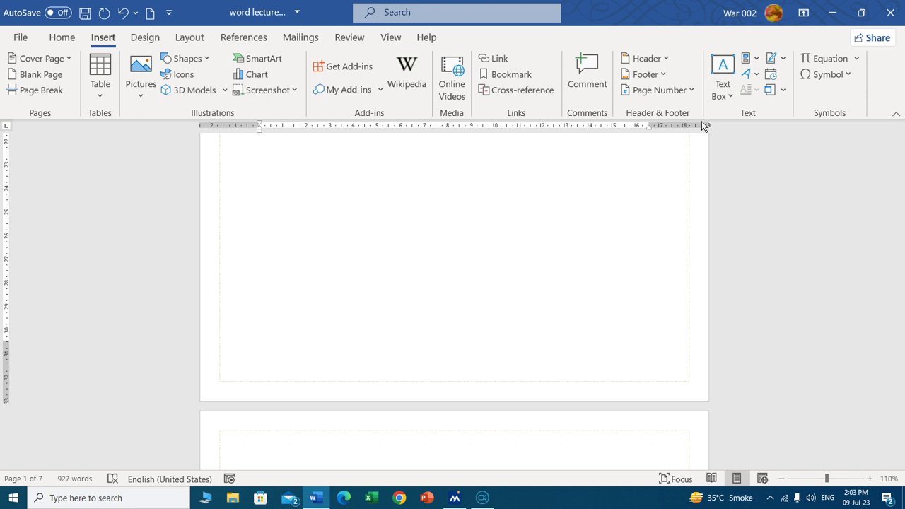
Insert the 'tag line' AutoText entry to restore the no-signature sentence
click(758, 64)
mouse_move(753, 79)
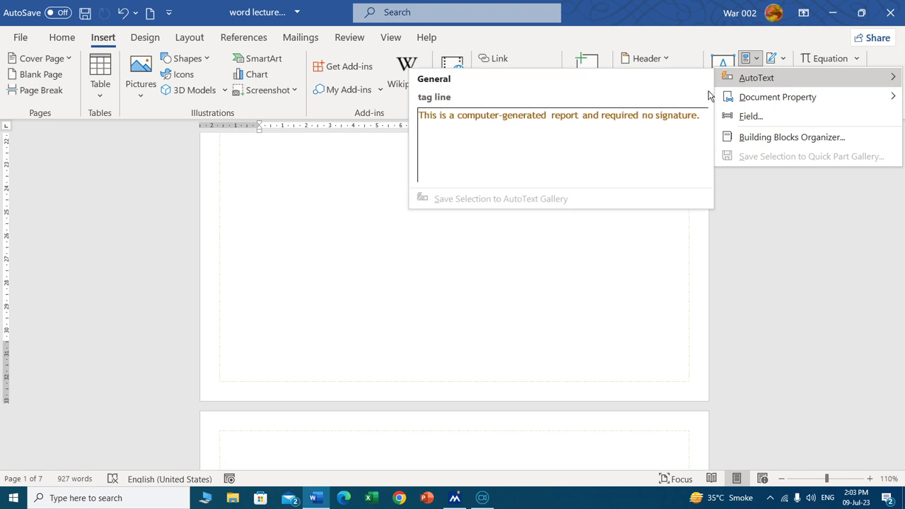
click(591, 154)
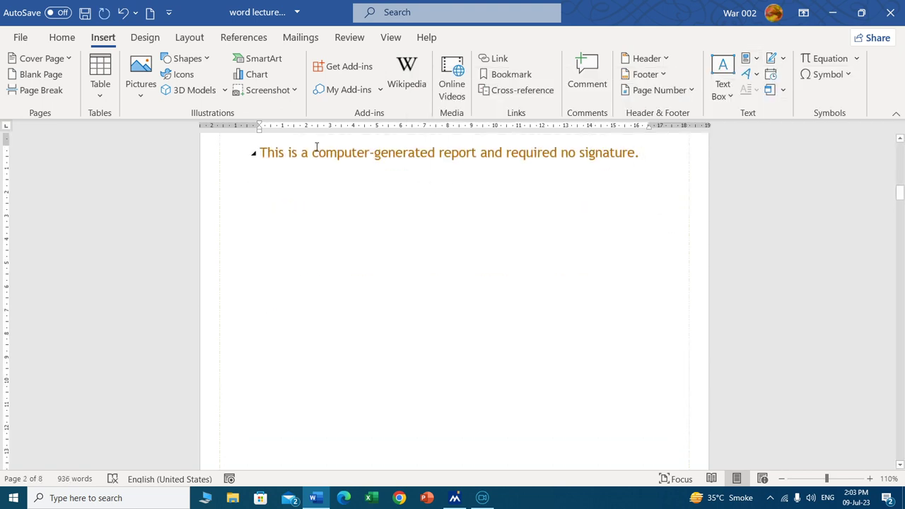
click(260, 154)
scroll(260, 155, up, 4)
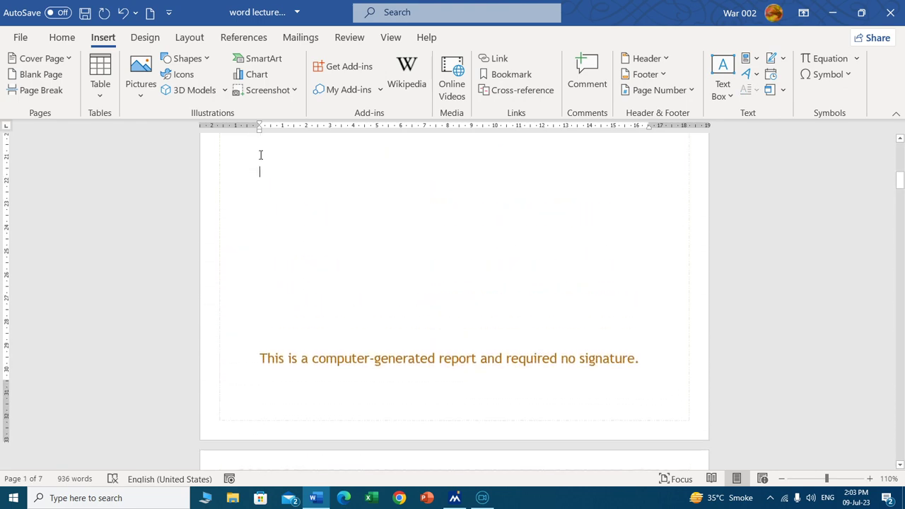
click(757, 58)
click(757, 137)
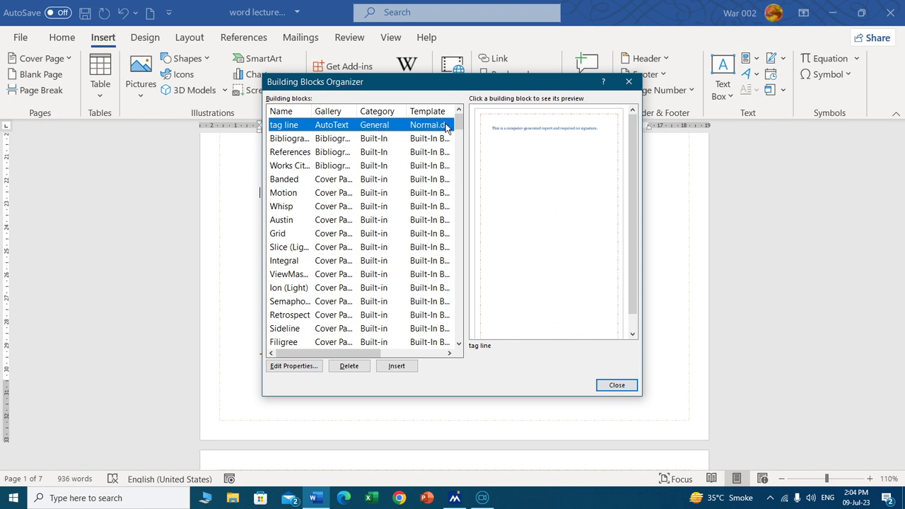
click(449, 353)
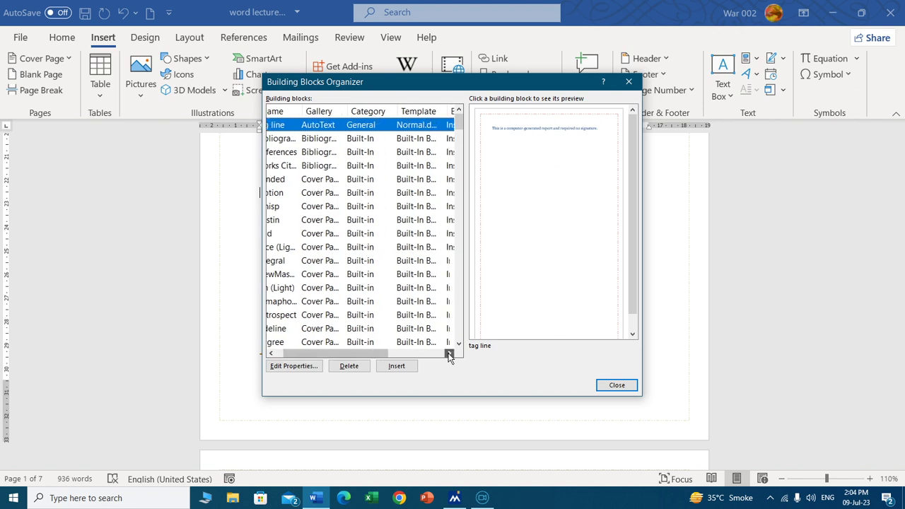
click(449, 353)
click(449, 354)
click(450, 353)
click(449, 354)
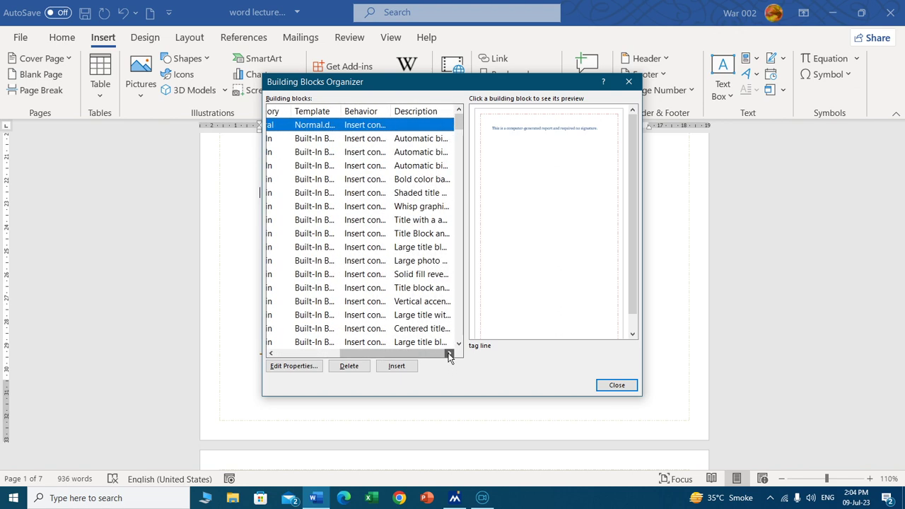
drag(368, 354, 300, 354)
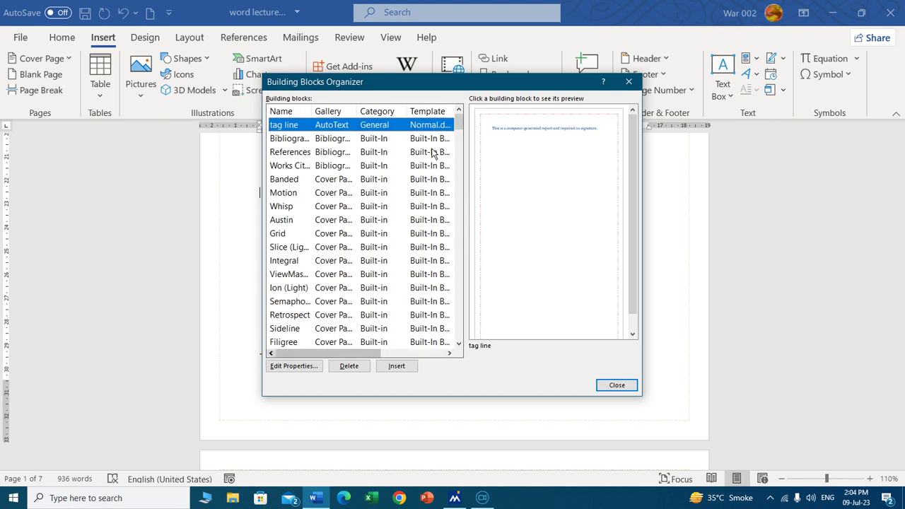
click(401, 366)
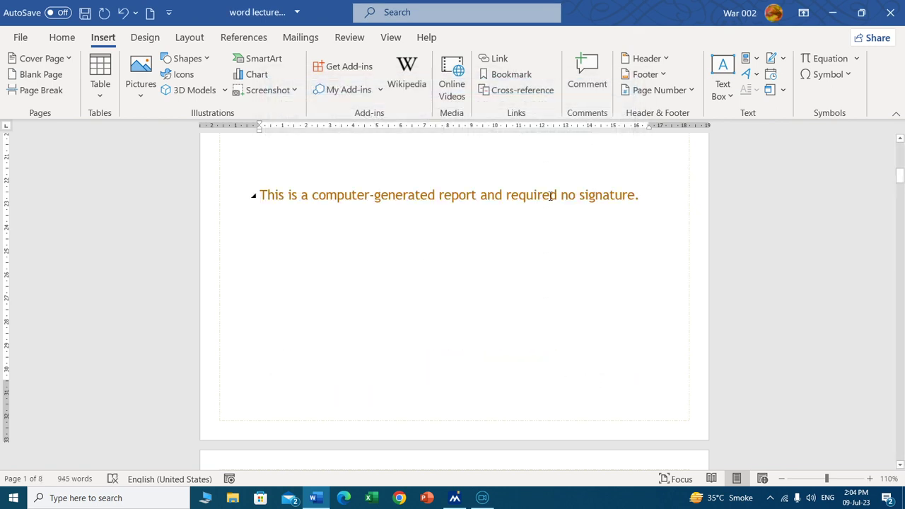
triple_click(499, 196)
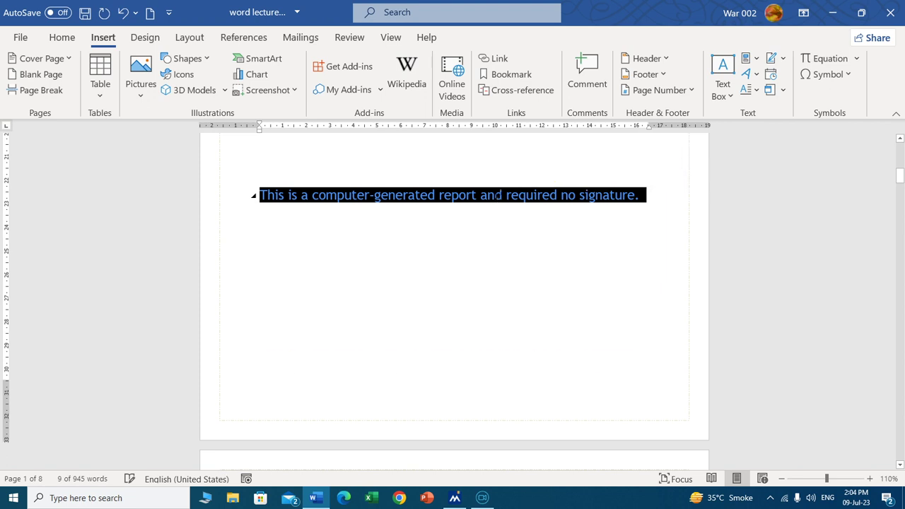
key(Delete)
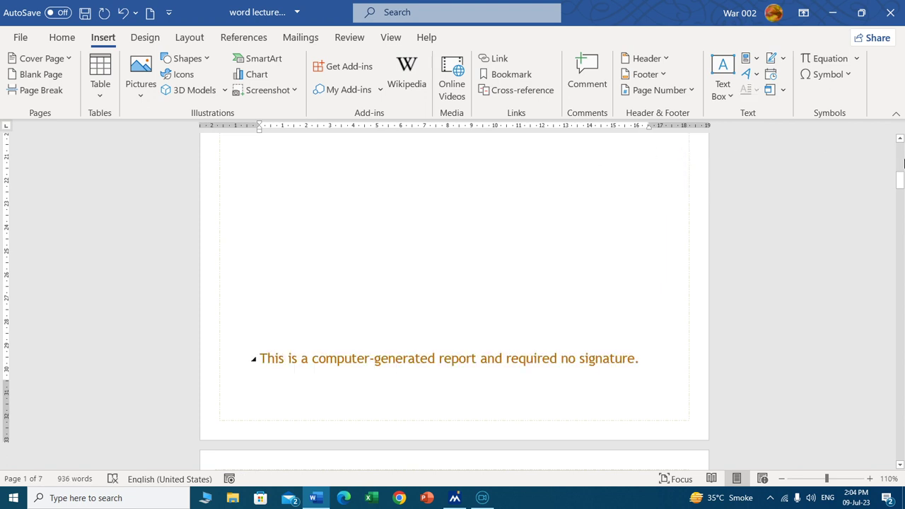
scroll(901, 184, up, 5)
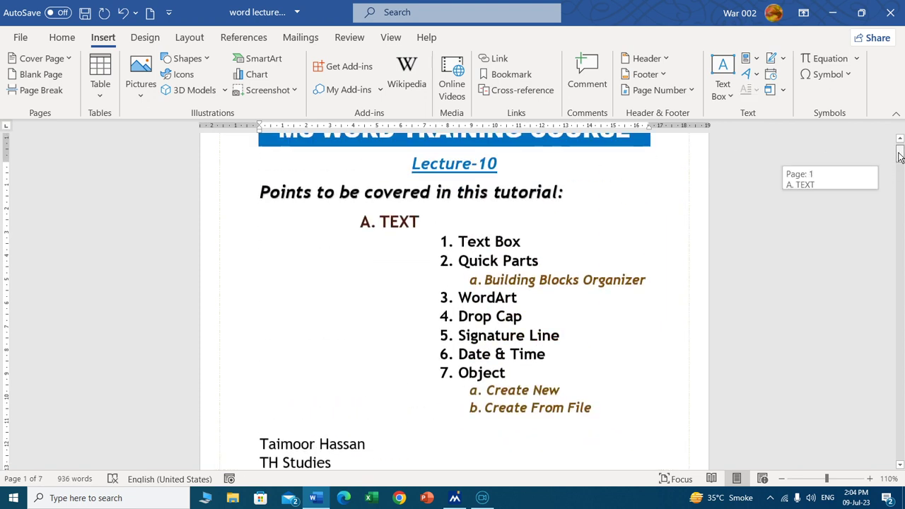
Bring up the Field dialog from the Quick Parts list
click(755, 63)
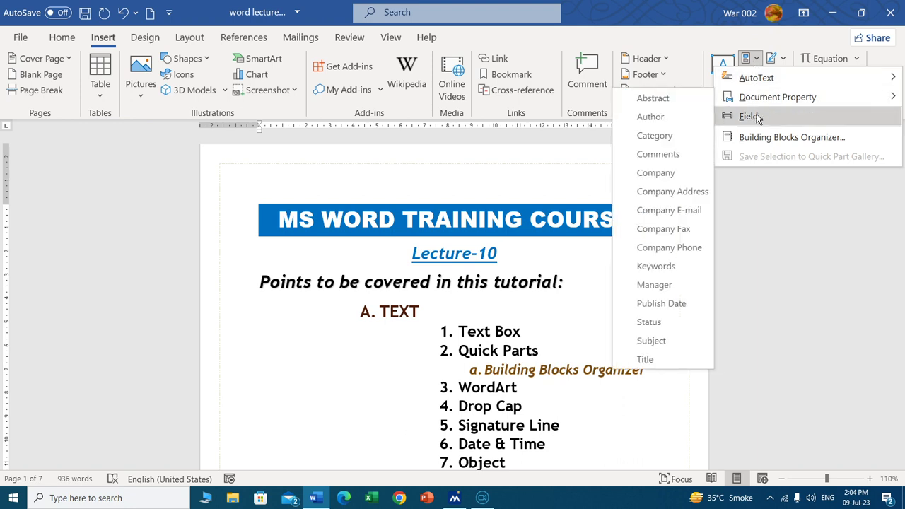
mouse_move(793, 101)
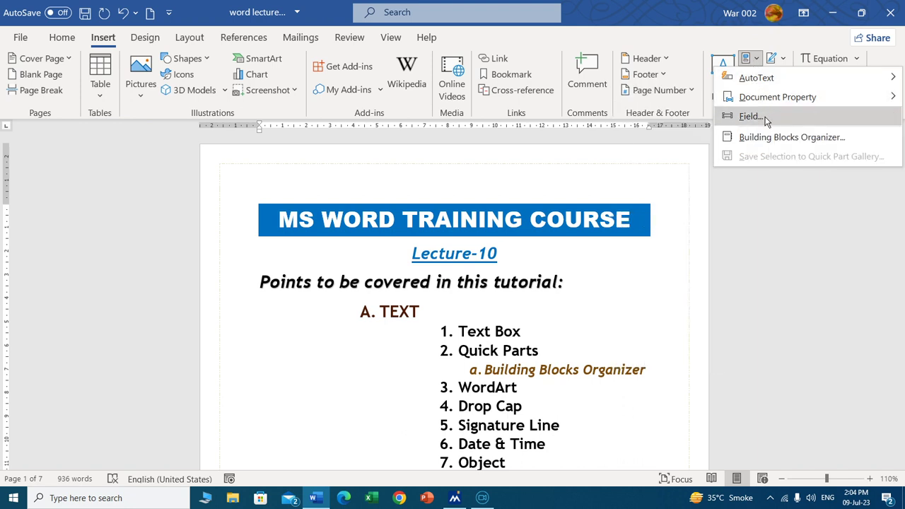
click(636, 289)
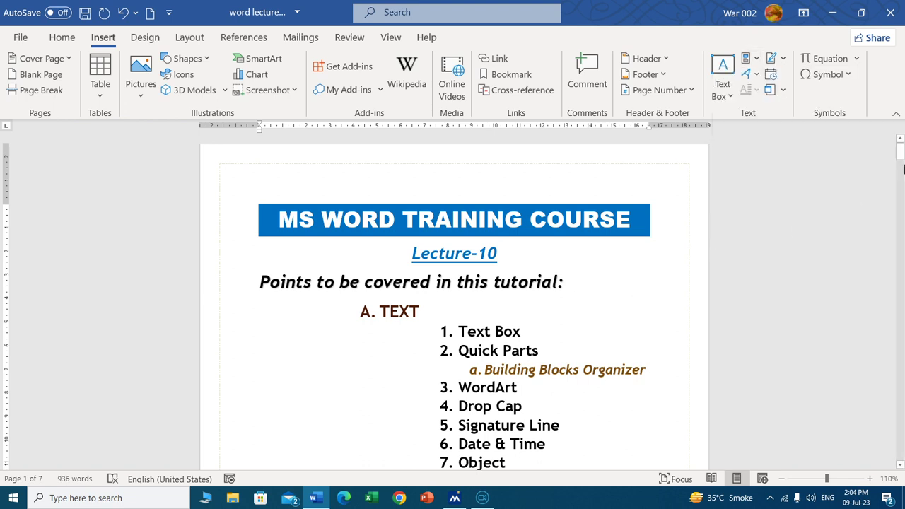
drag(900, 159, 901, 172)
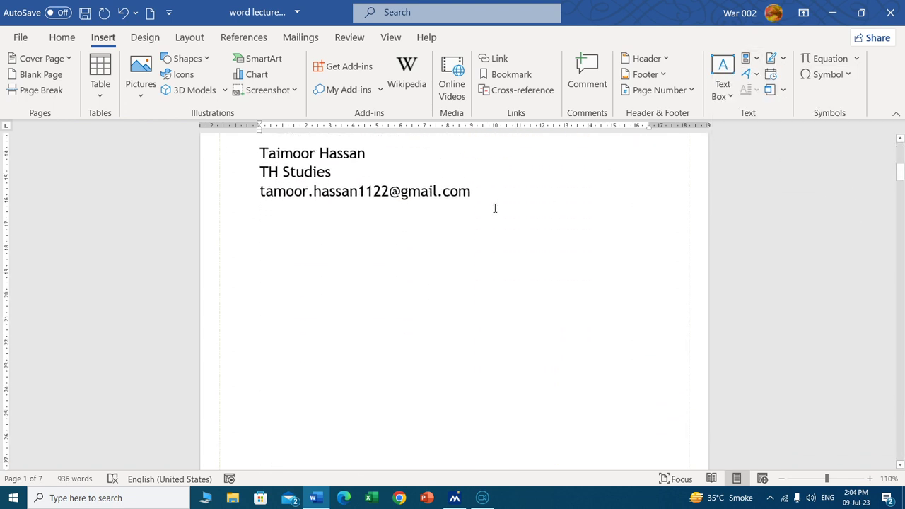
click(755, 62)
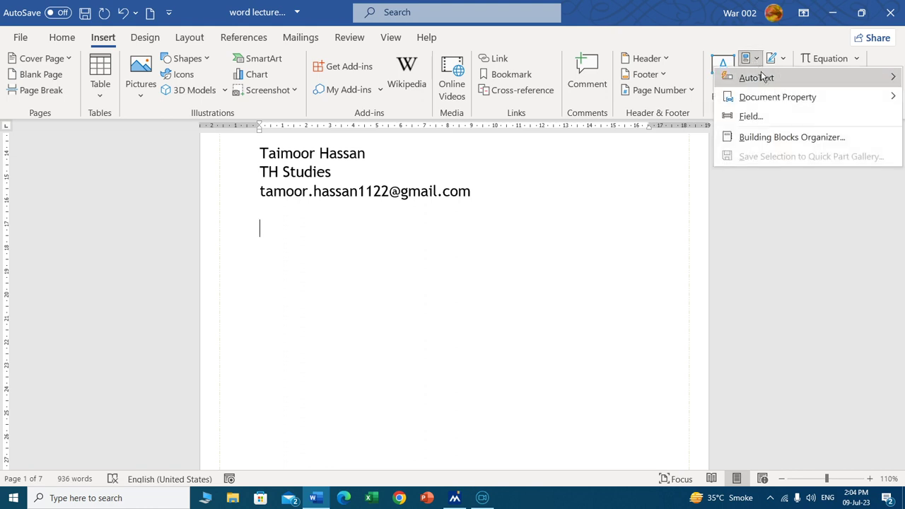
mouse_move(767, 80)
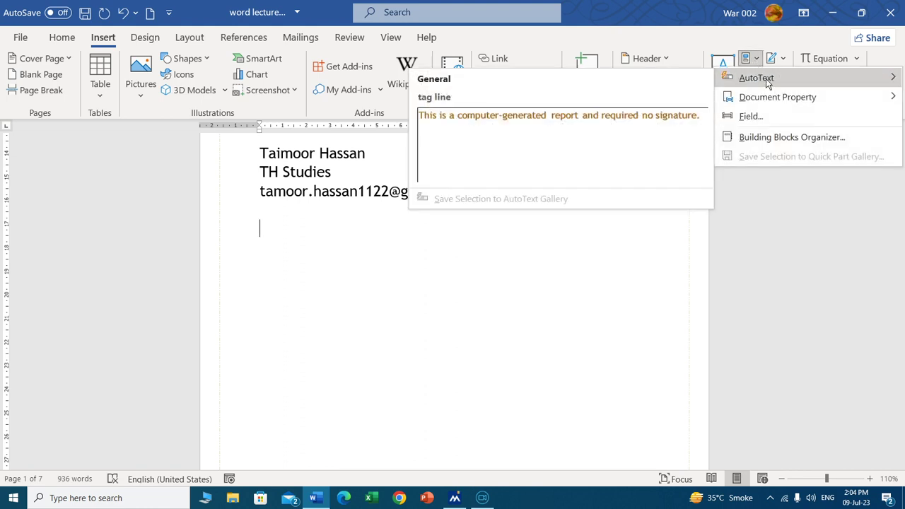
click(732, 118)
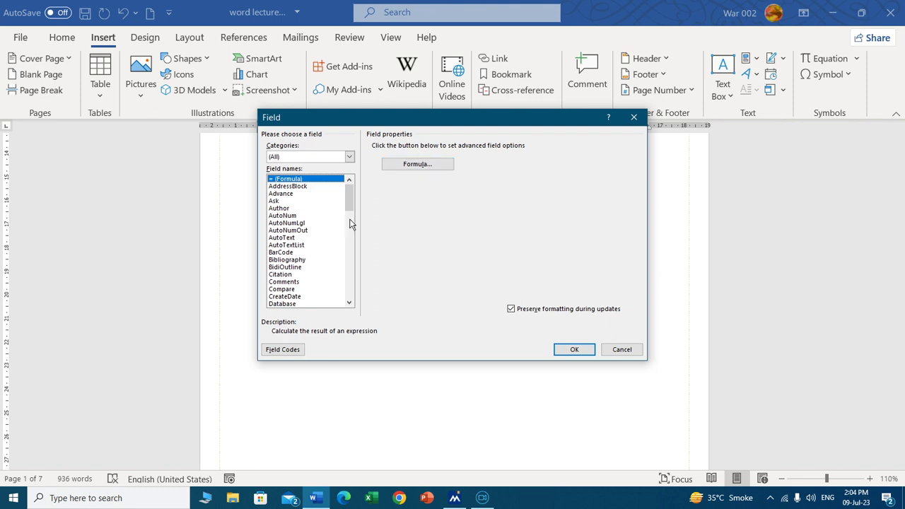
Insert the FileName field in Uppercase format, showing WORD LECTURE 10.DOCX
drag(353, 198, 354, 215)
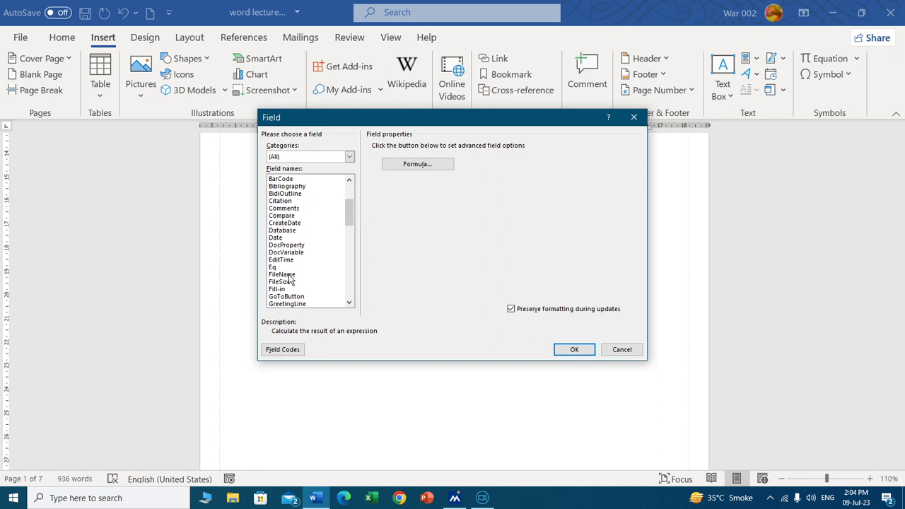
click(285, 275)
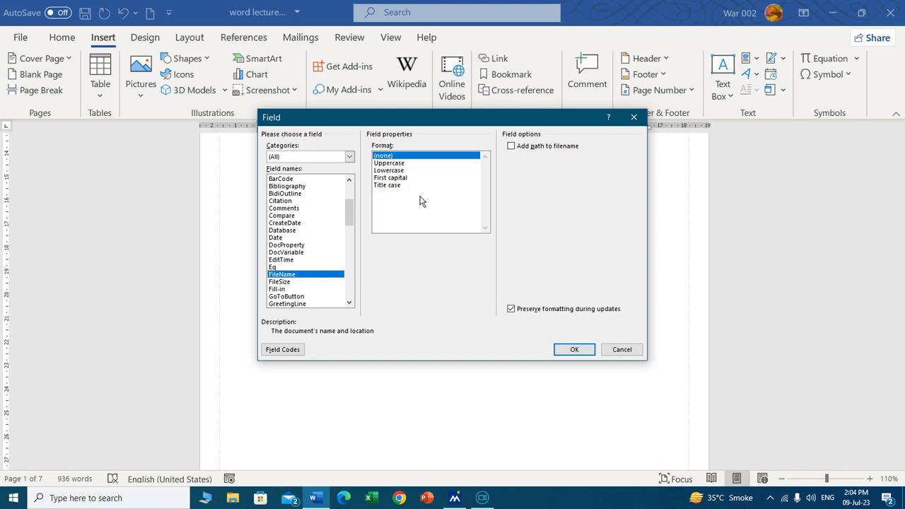
click(400, 164)
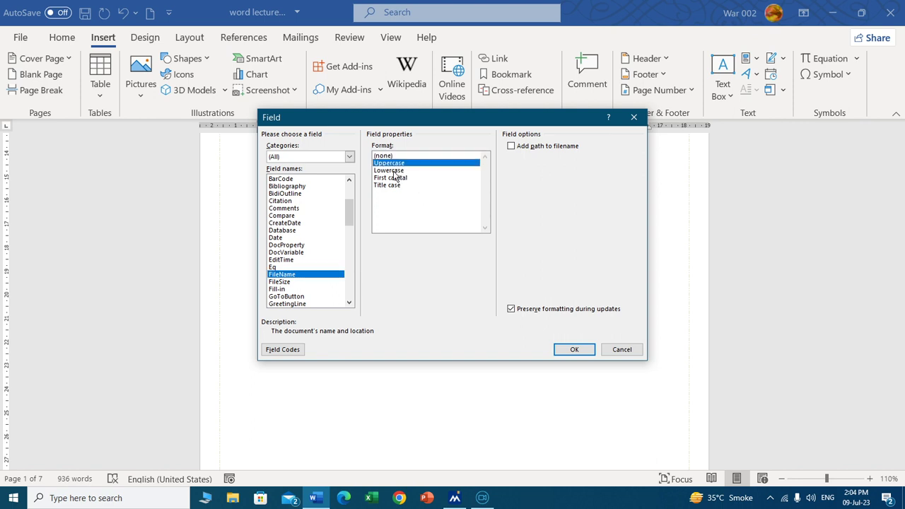
click(396, 170)
click(402, 178)
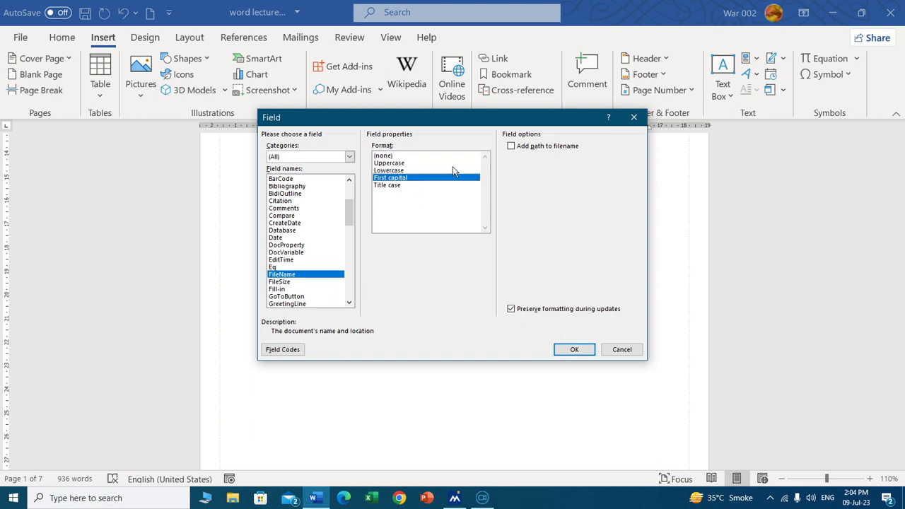
click(397, 186)
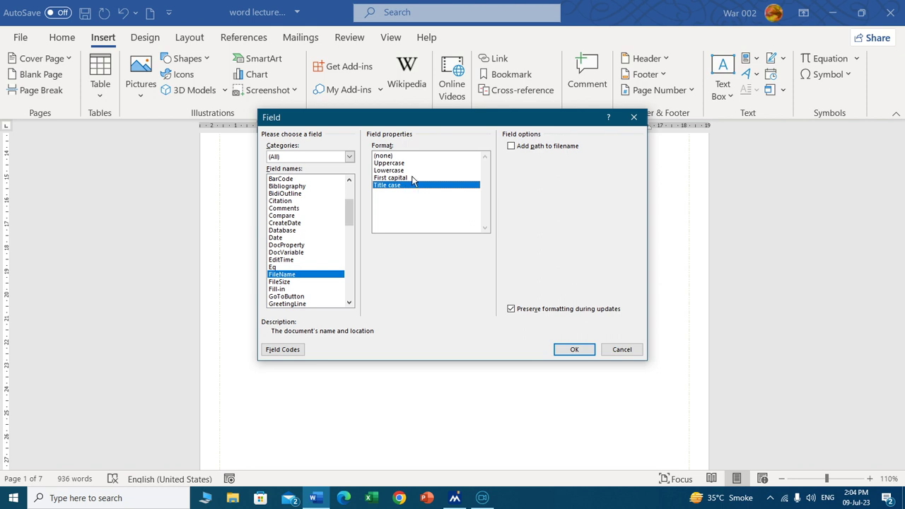
click(400, 163)
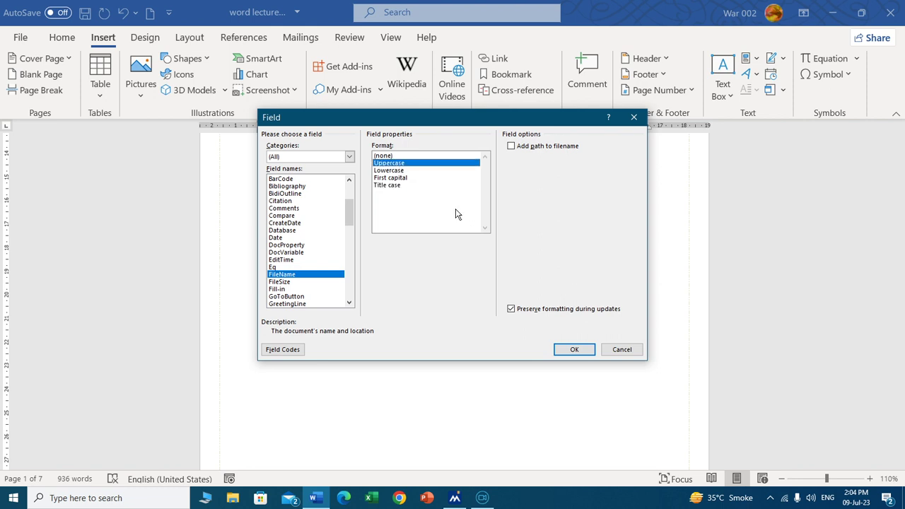
click(570, 349)
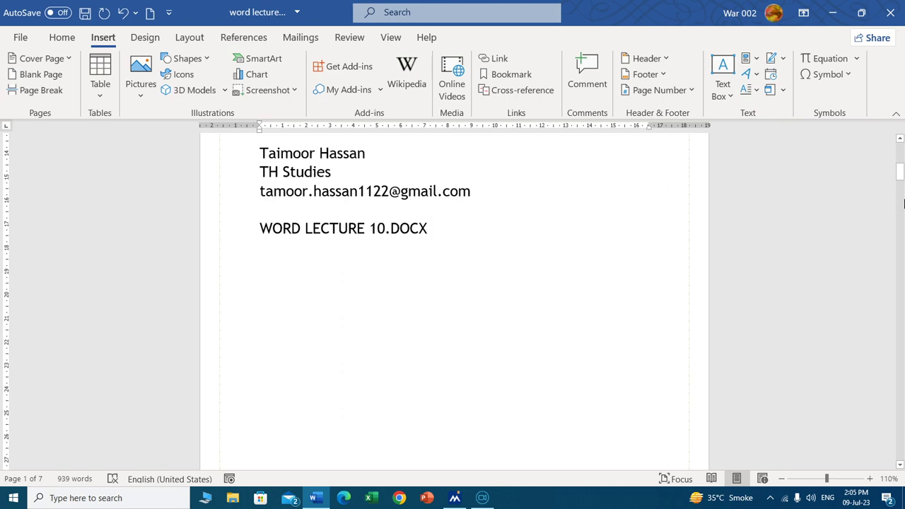
drag(899, 172, 901, 160)
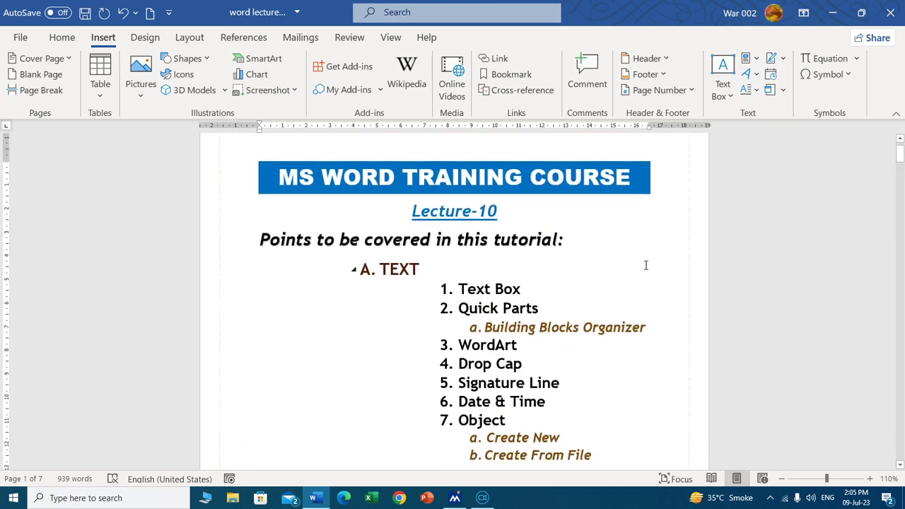
click(757, 61)
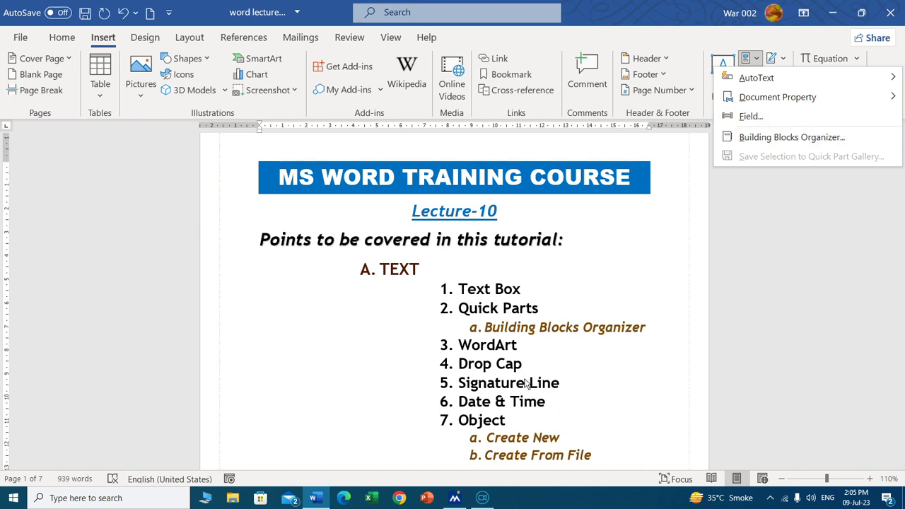
click(553, 357)
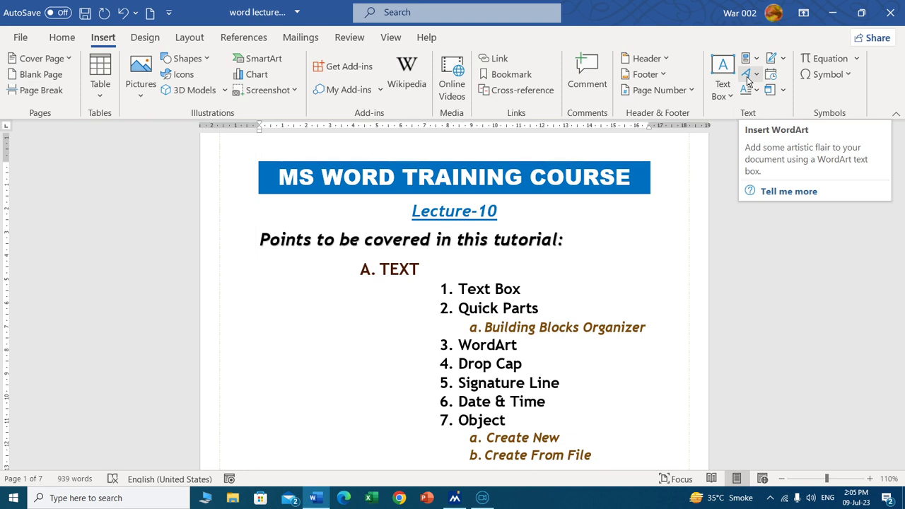
Select the MS WORD TRAINING COURSE title and clear all its formatting
triple_click(444, 176)
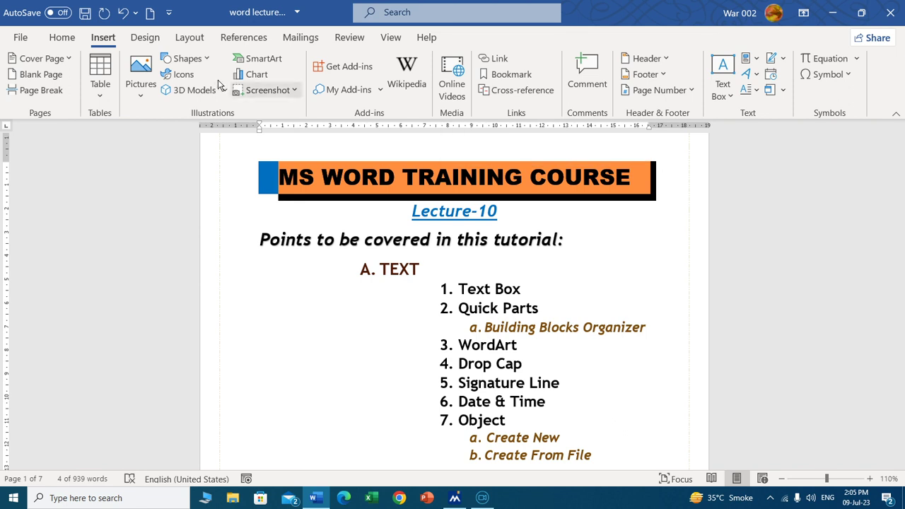
click(62, 37)
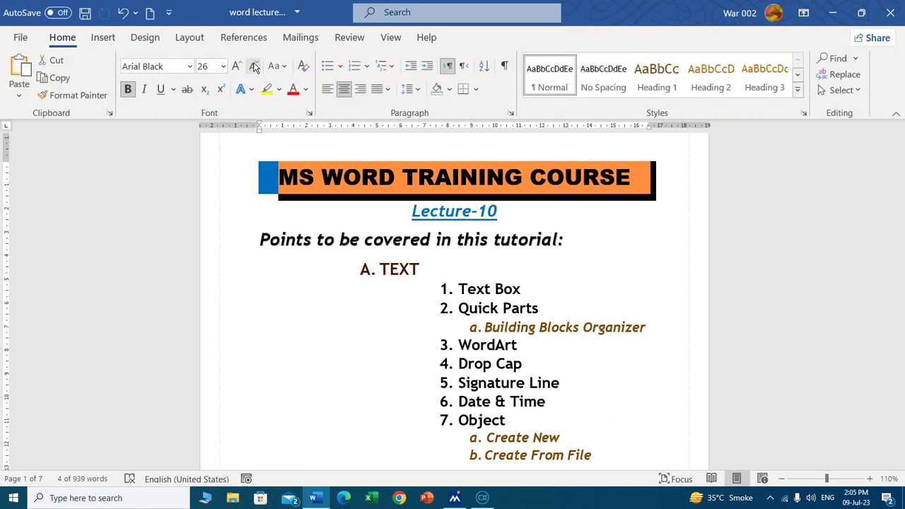
click(302, 67)
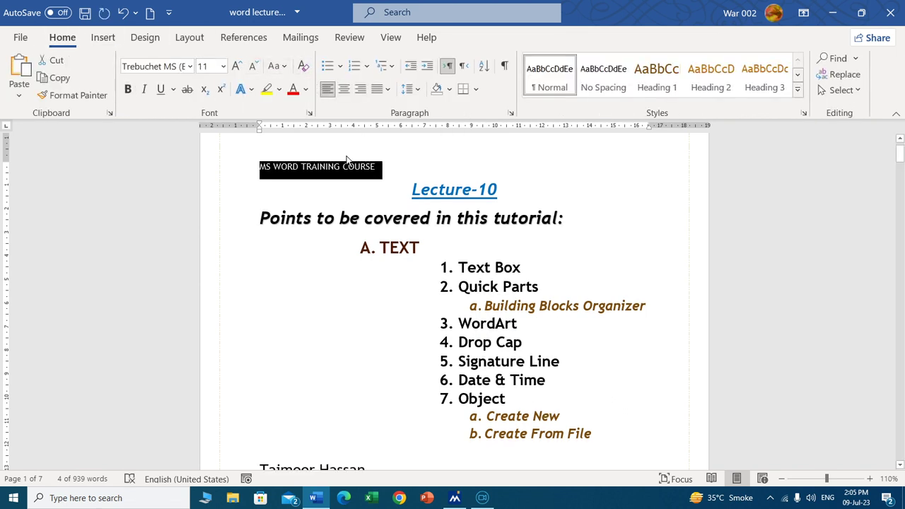
drag(901, 150, 901, 141)
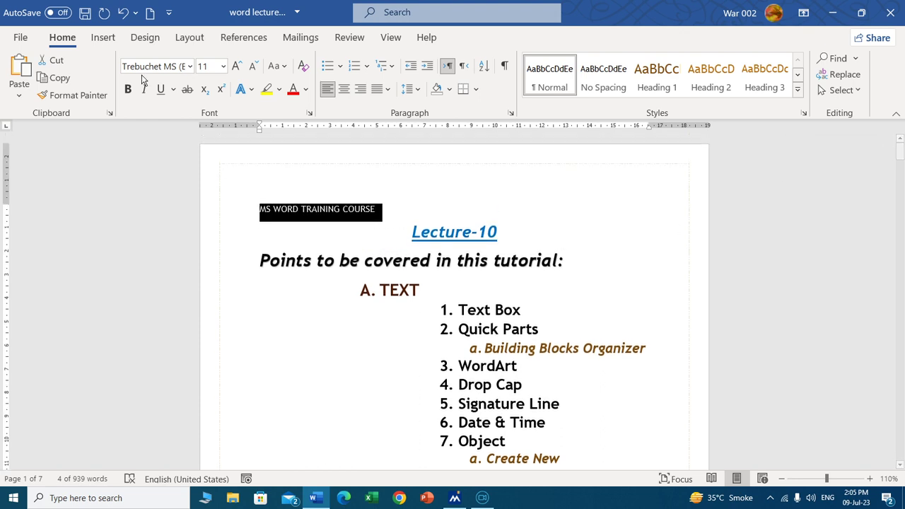
Convert the title to shadowed WordArt and resize its font so it fits one line
click(105, 39)
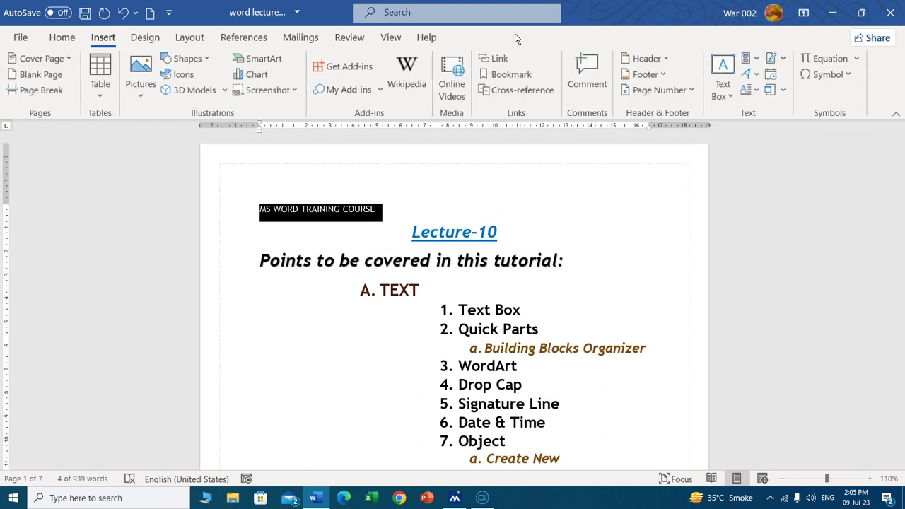
click(751, 75)
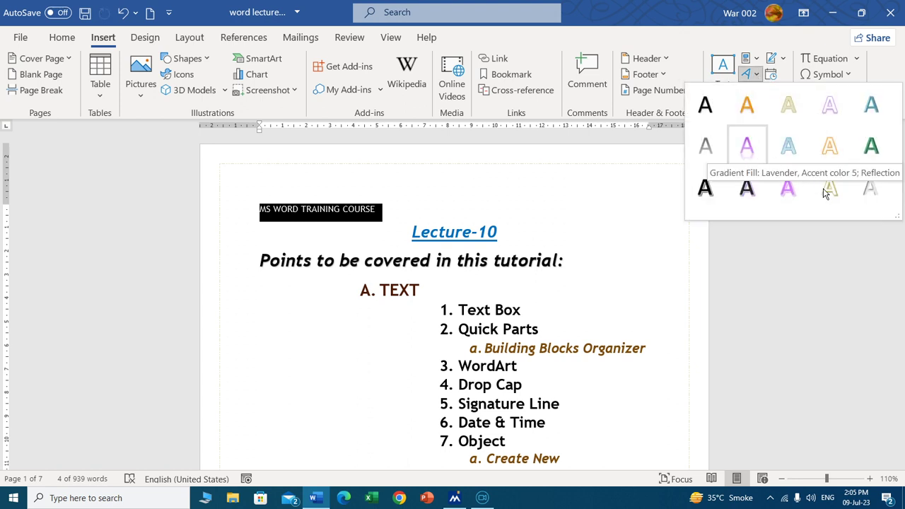
click(707, 194)
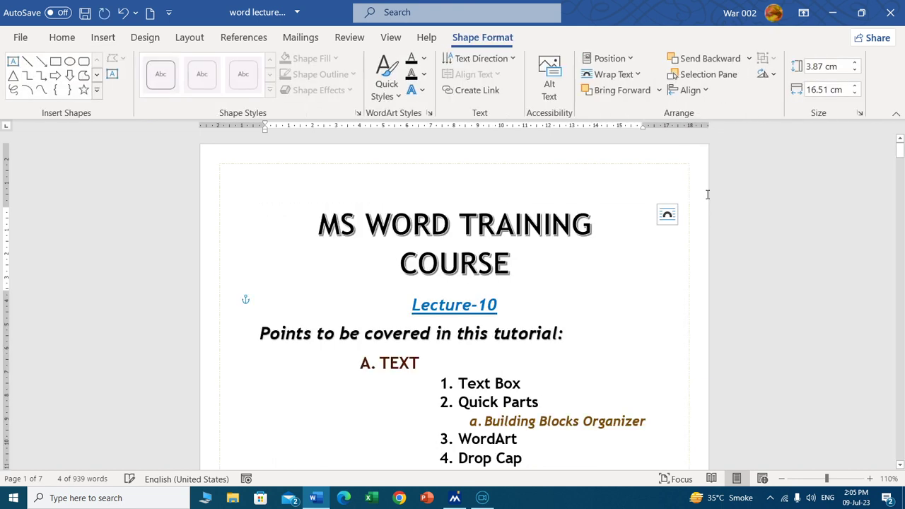
triple_click(340, 234)
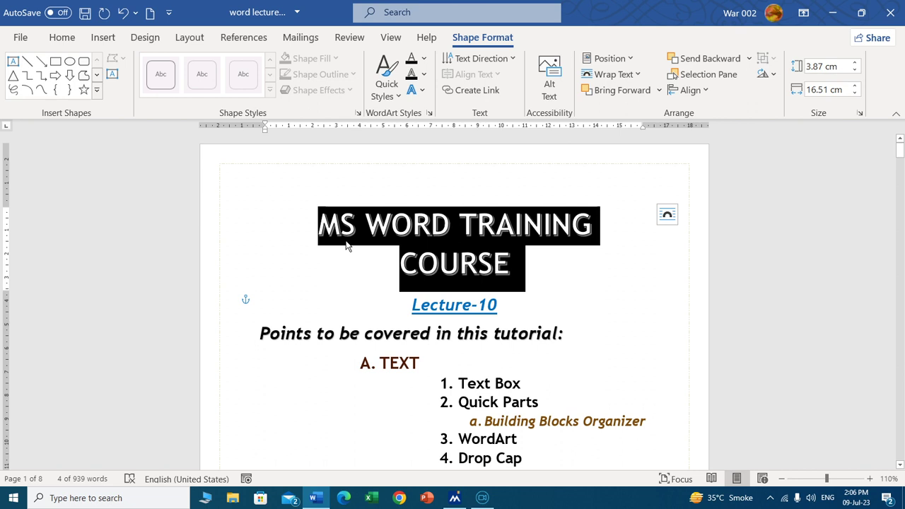
key(ctrl+bracketleft)
key(ctrl+bracketleft)
key(ctrl+bracketleft)
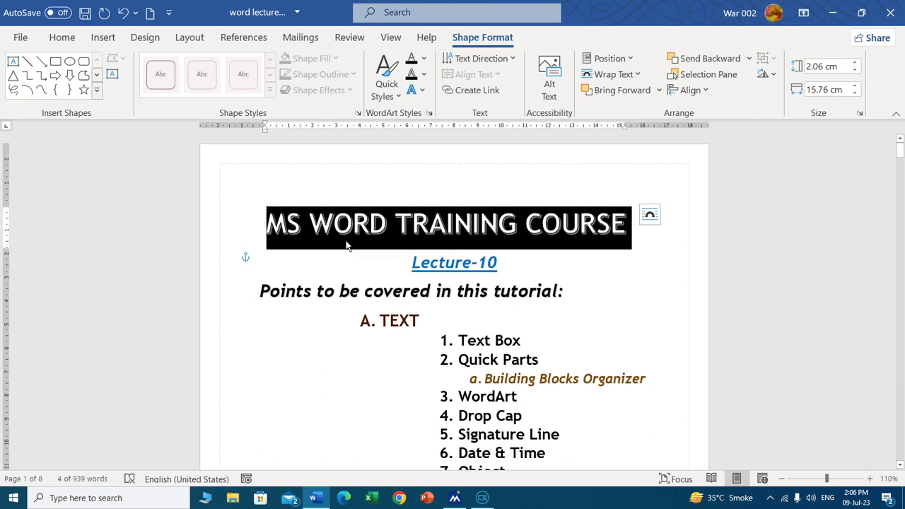
key(ctrl+bracketright)
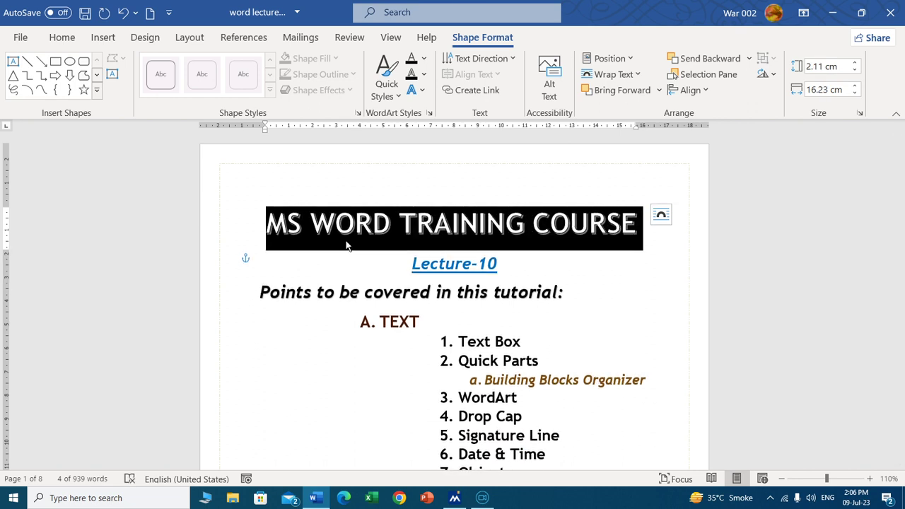
click(375, 294)
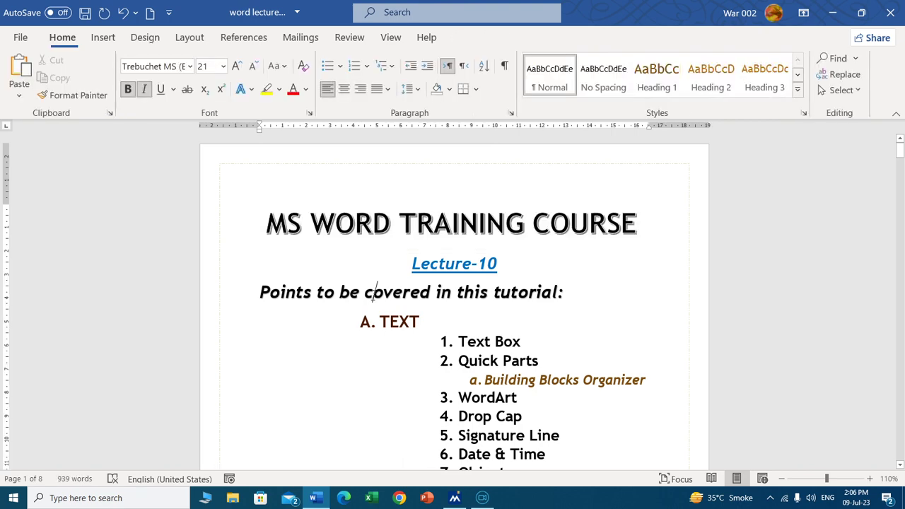
Apply an aqua shape style to the WordArt title
triple_click(435, 223)
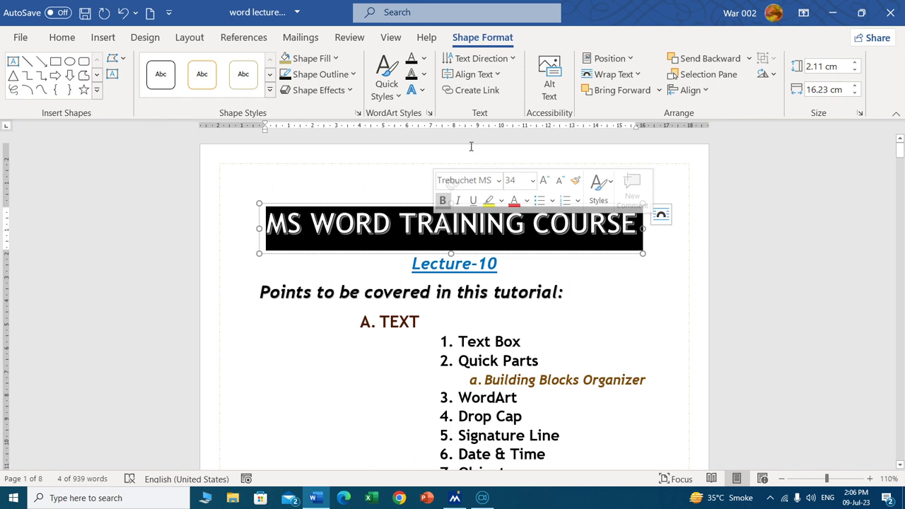
click(269, 90)
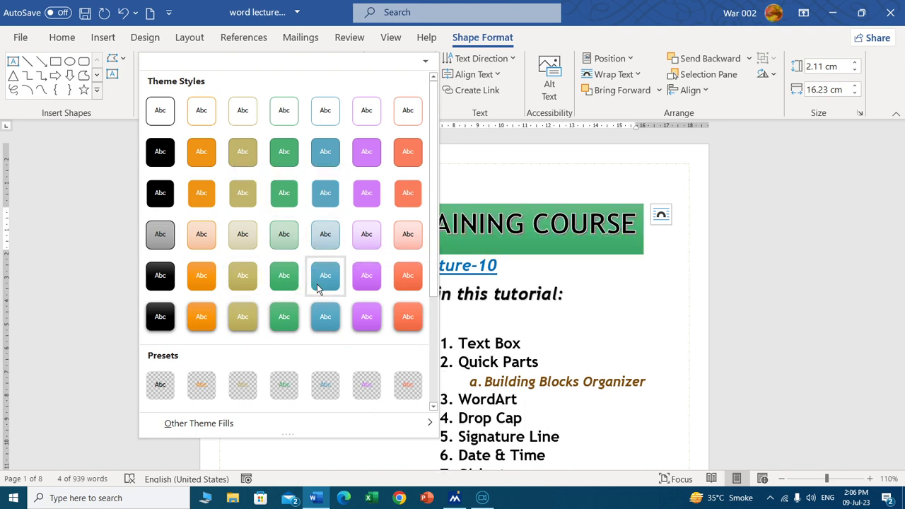
click(322, 310)
click(357, 187)
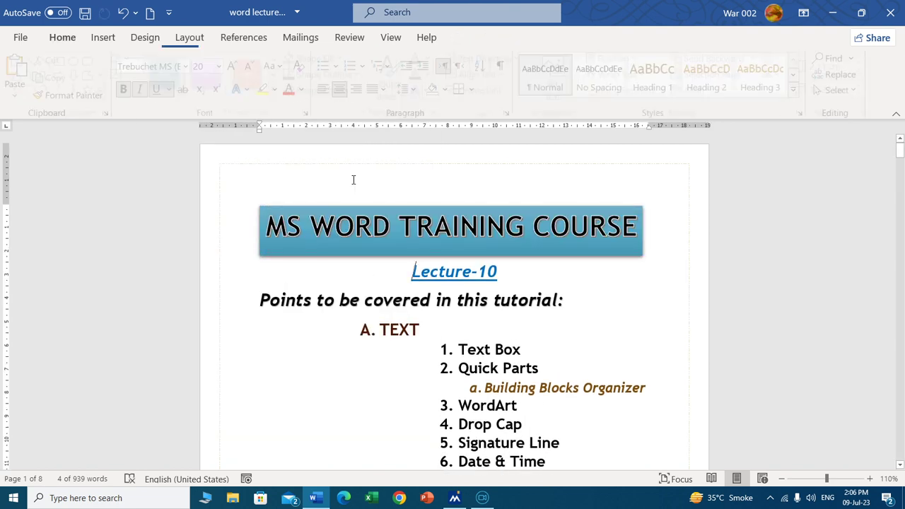
Undo both the aqua shape style and the WordArt conversion of the title
triple_click(345, 227)
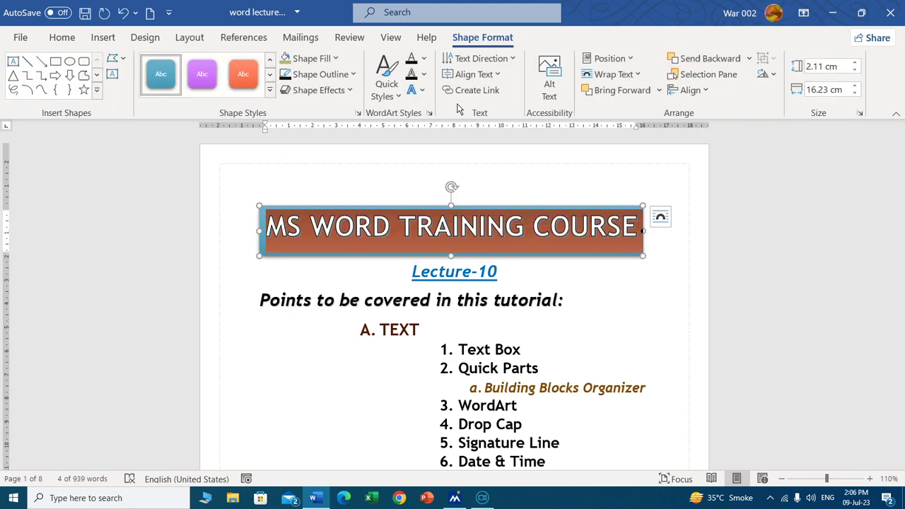
key(ctrl+z)
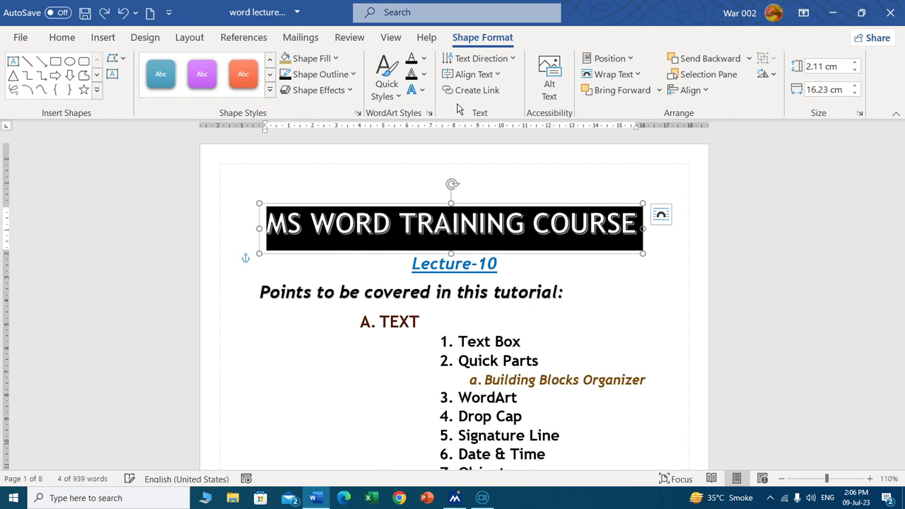
key(ctrl+z)
key(ctrl+z)
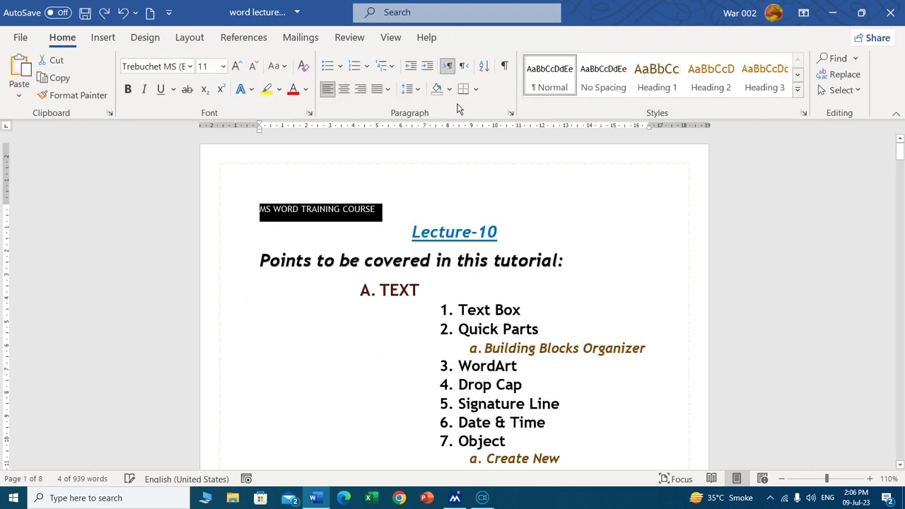
Turn the title into Gradient Fill: Lavender pink WordArt sitting on a single line
click(100, 38)
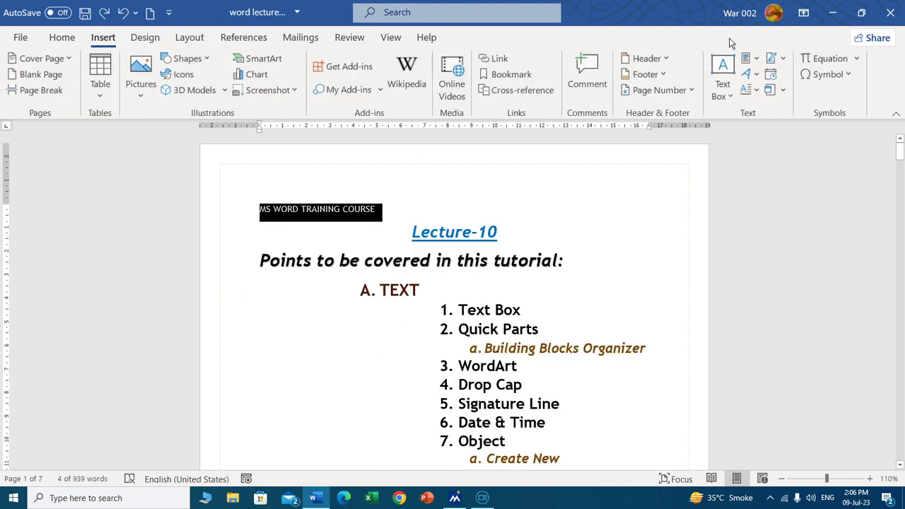
click(755, 74)
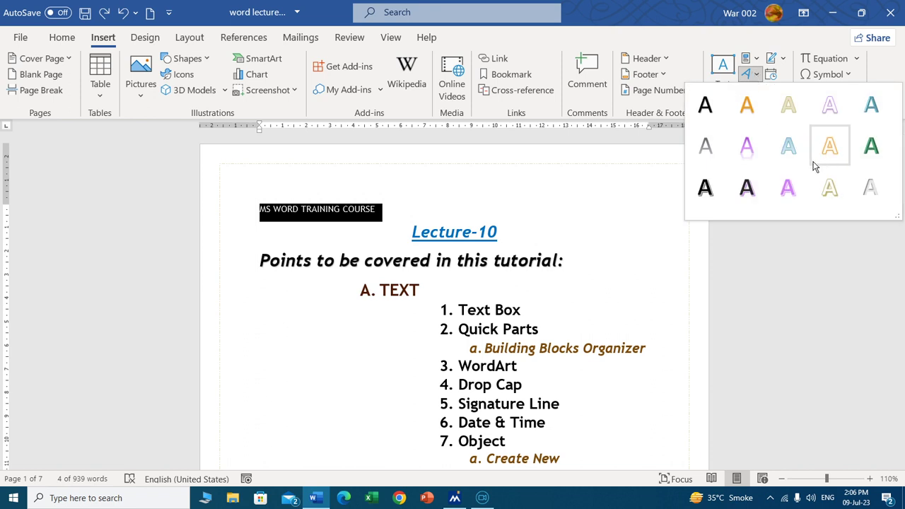
click(790, 187)
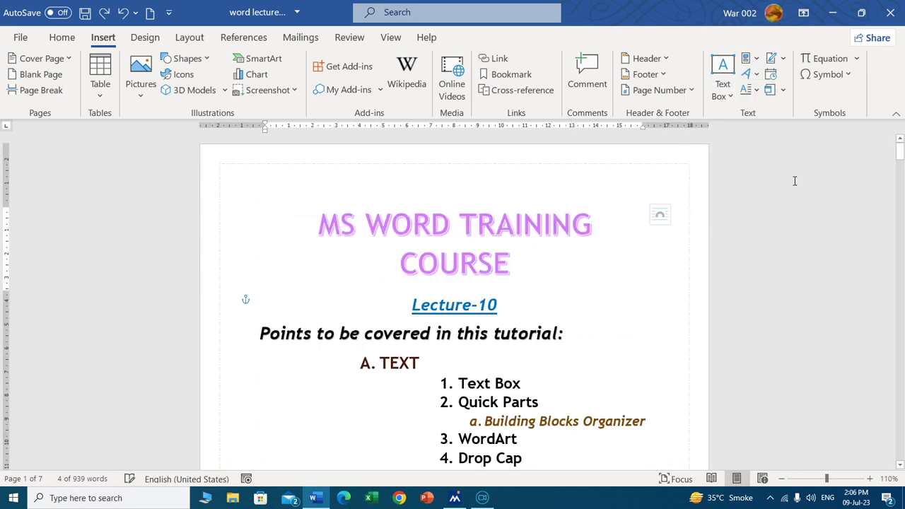
click(464, 214)
triple_click(461, 216)
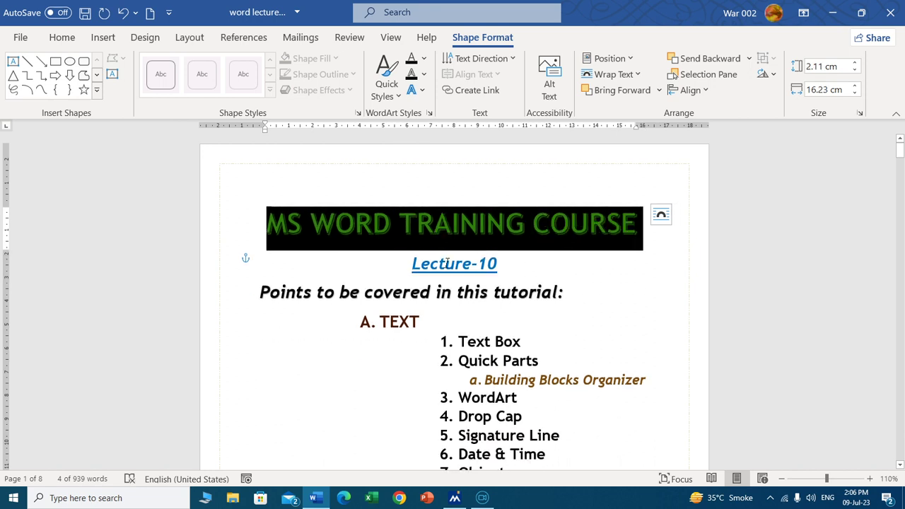
click(565, 273)
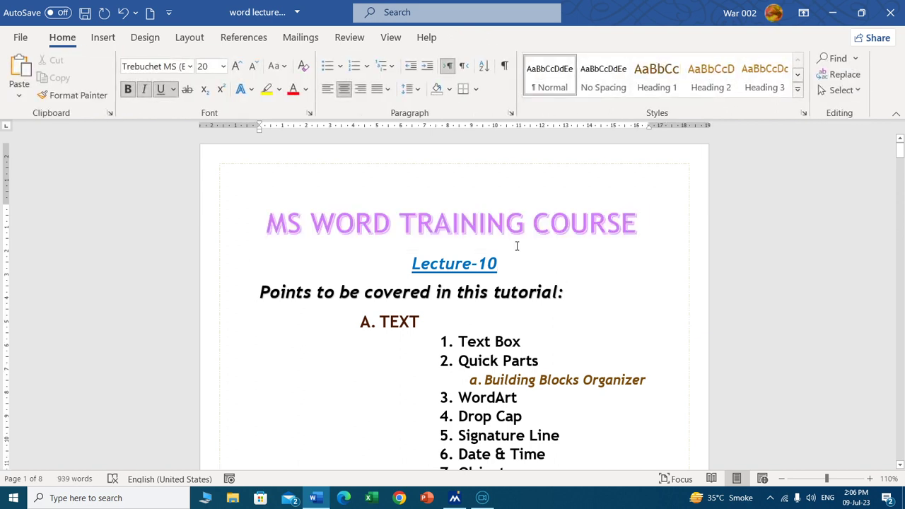
click(100, 39)
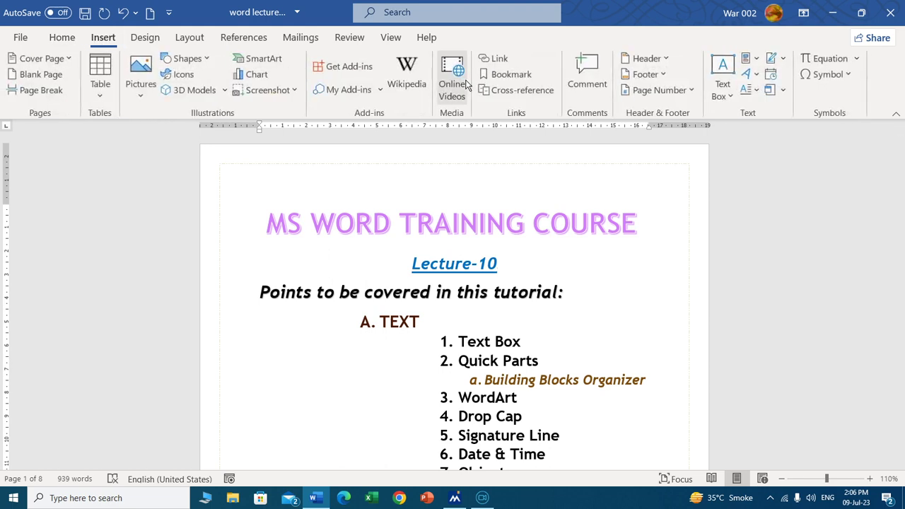
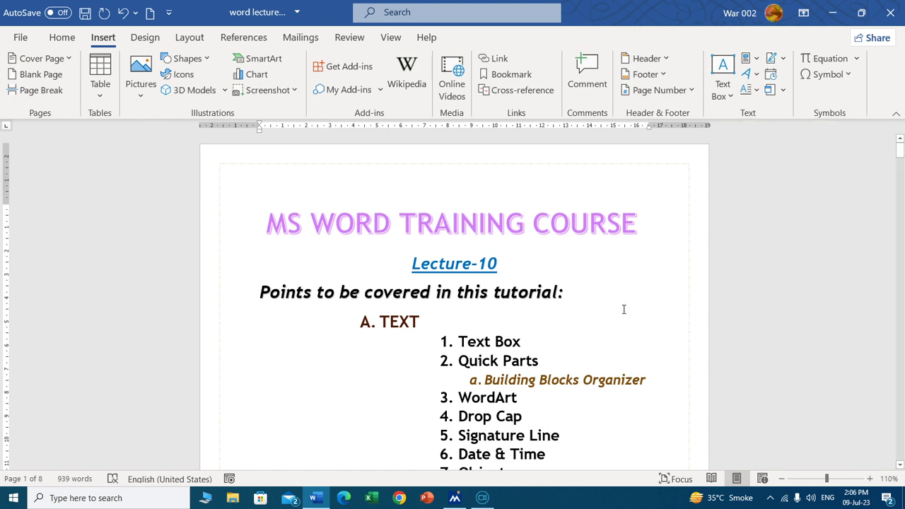
Take the definition text out of its box, delete the box and orange arrow, and paste it under Definition
drag(900, 148, 901, 227)
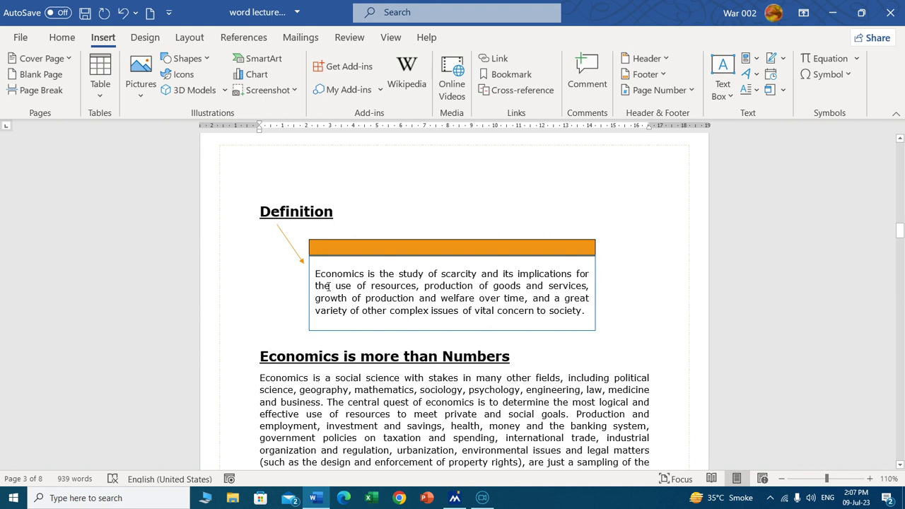
drag(315, 274, 586, 322)
key(ctrl+c)
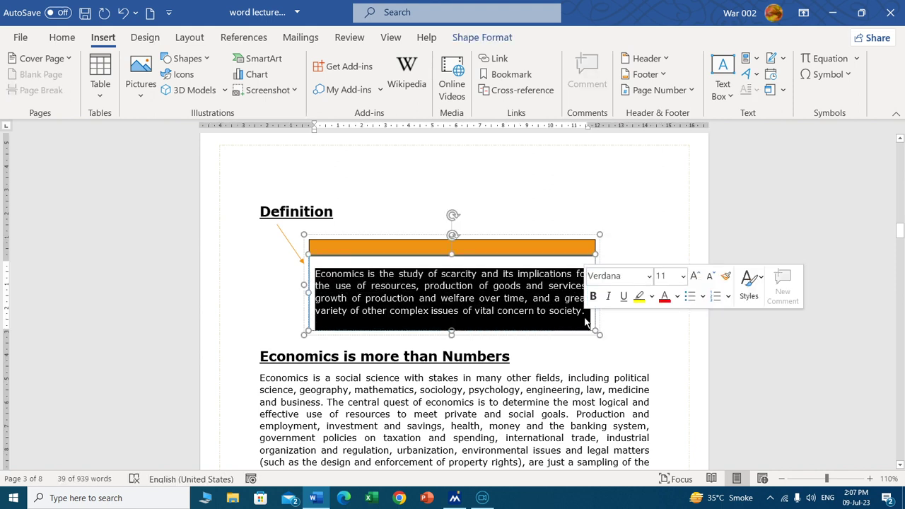
key(Delete)
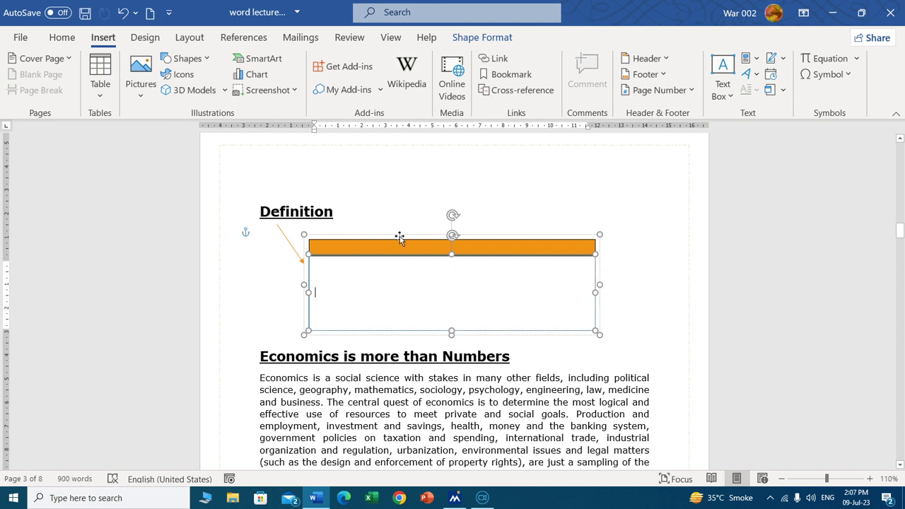
click(400, 239)
key(Delete)
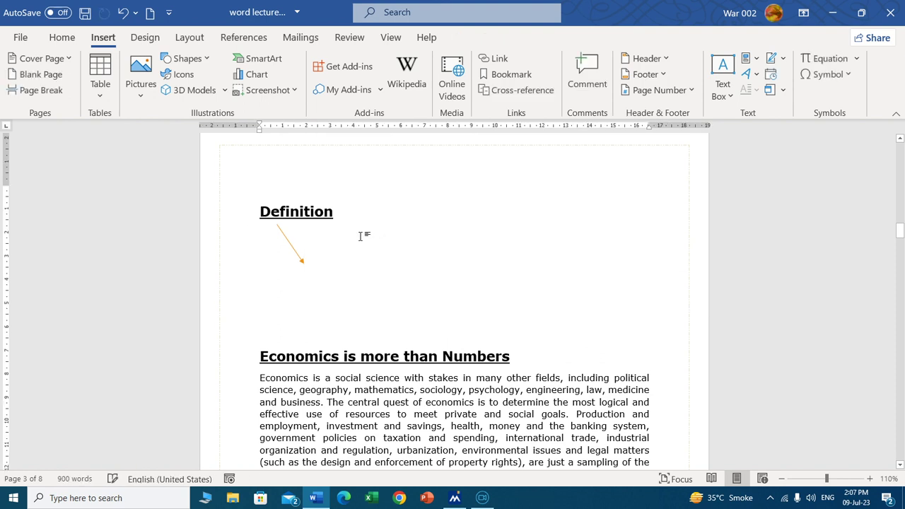
click(290, 244)
key(Delete)
key(ctrl+v)
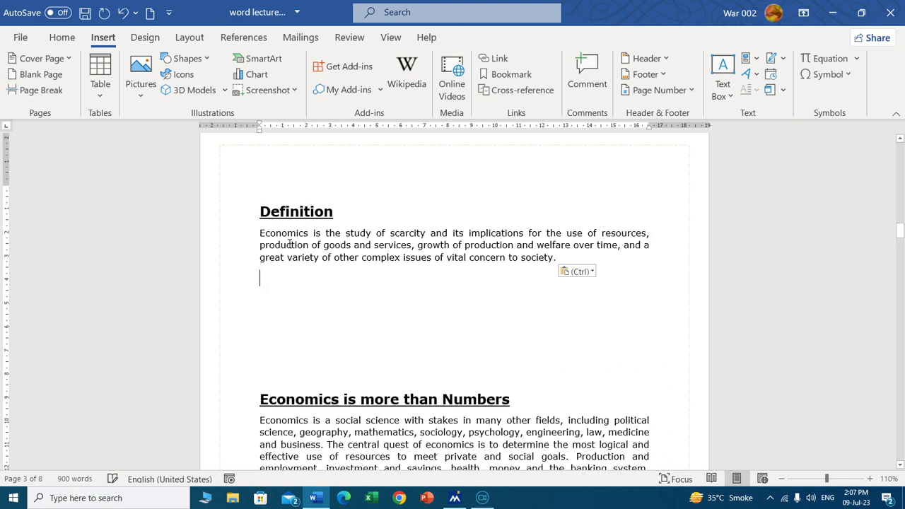
Delete the blank lines after the definition, zoom to 140%, and select the first letter E for a drop cap
key(Delete)
key(Delete)
key(Delete)
key(Delete)
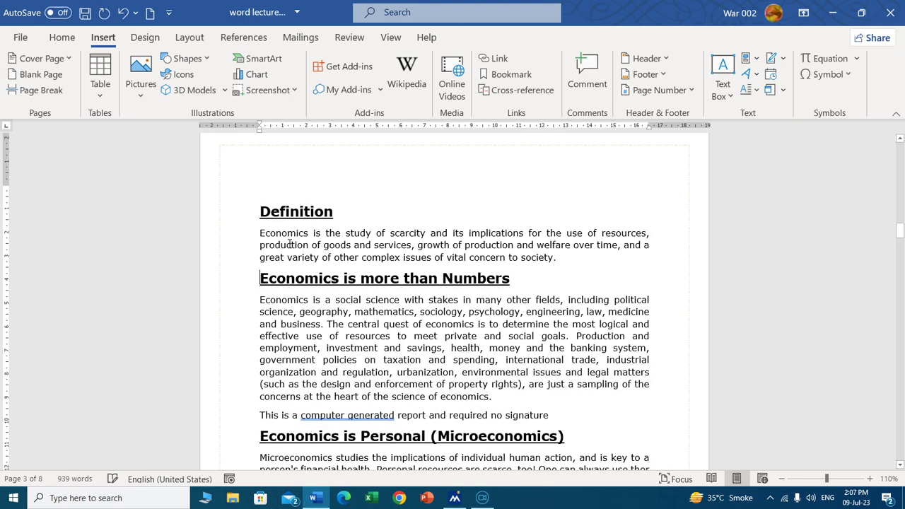
click(871, 479)
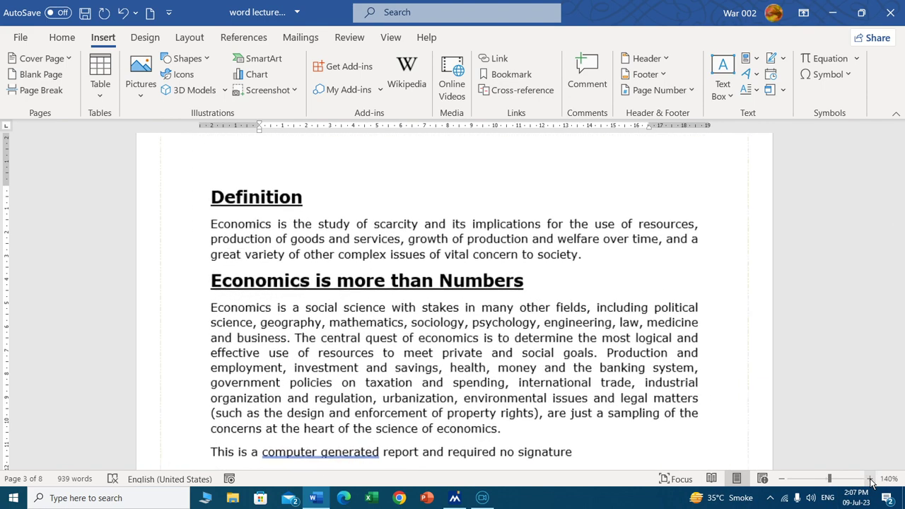
drag(216, 227, 207, 227)
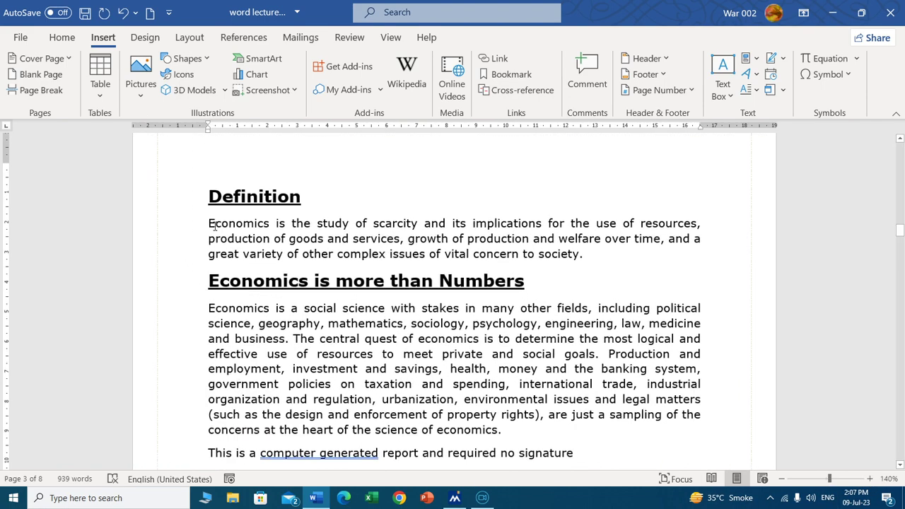
click(755, 73)
click(624, 189)
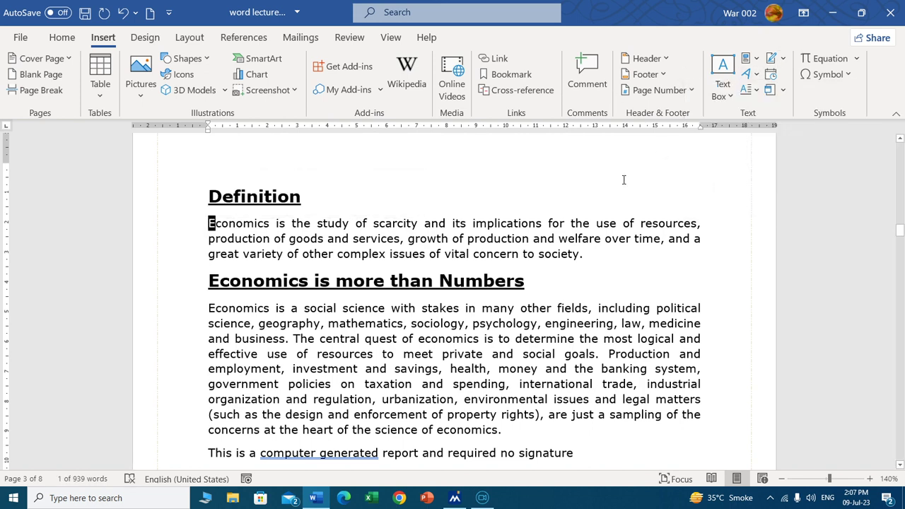
click(759, 92)
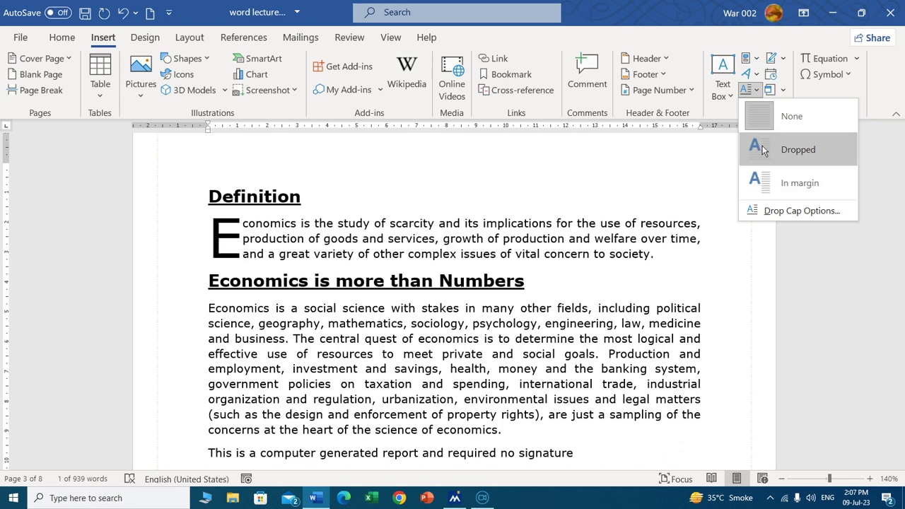
Make the E a dropped capital, then give the Microeconomics M a Dropped drop cap
click(763, 151)
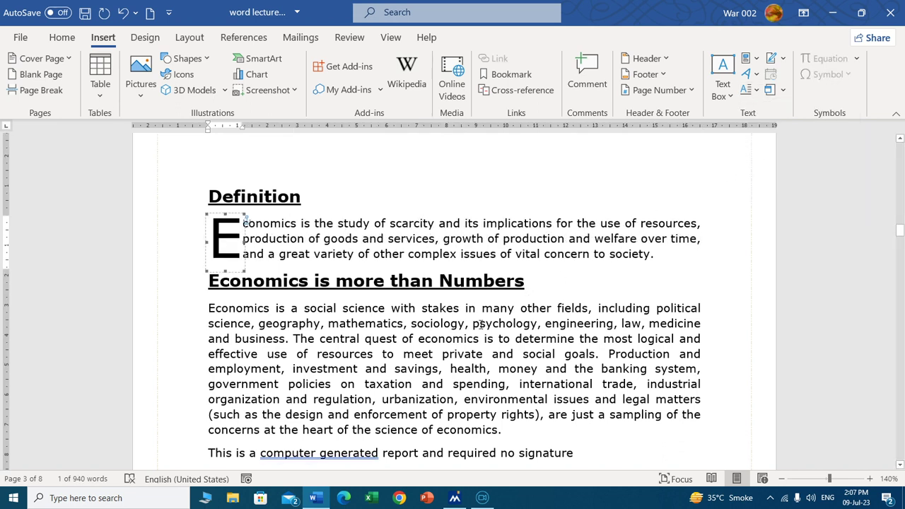
drag(902, 246, 900, 241)
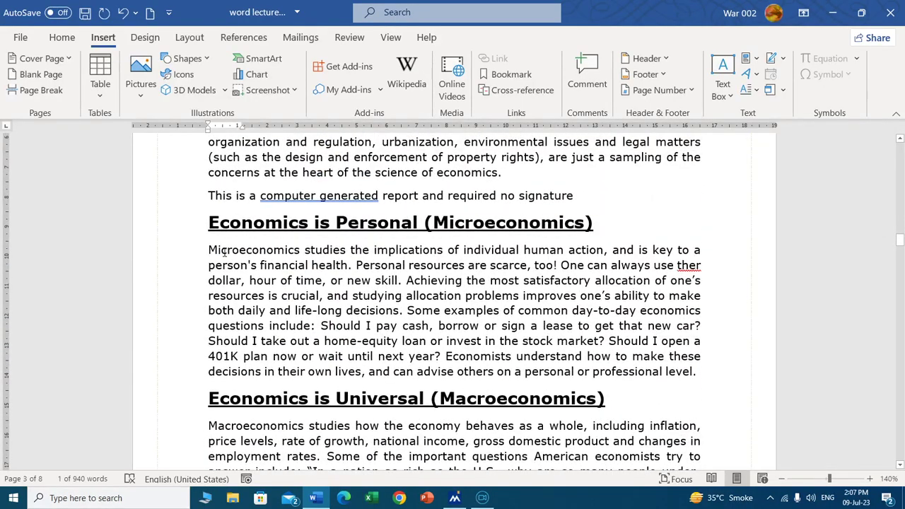
drag(219, 252, 209, 252)
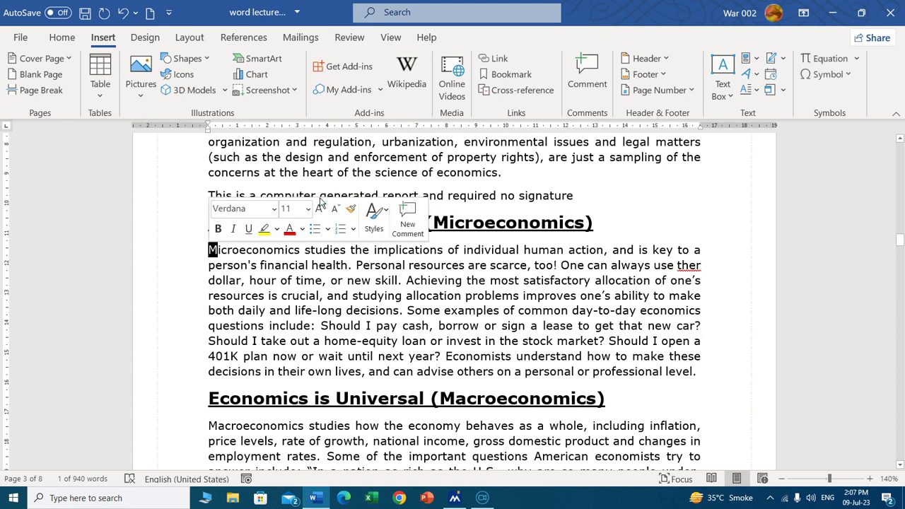
click(750, 90)
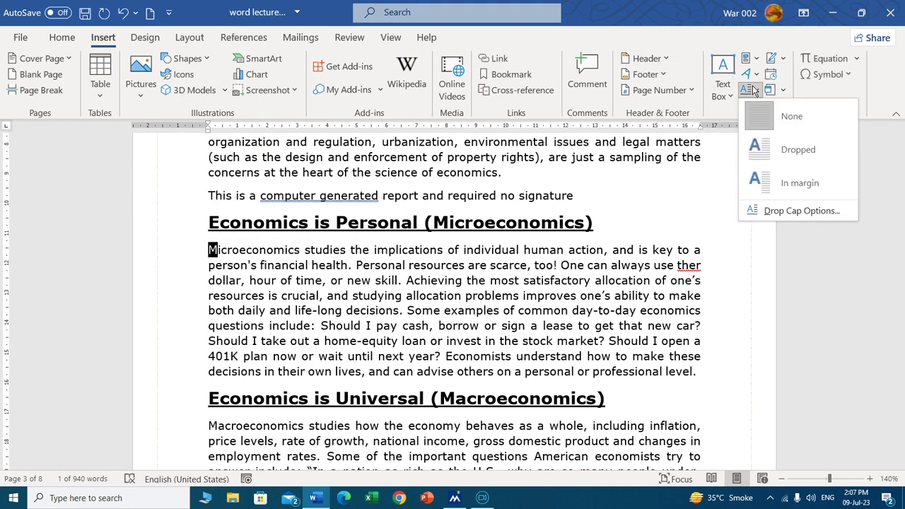
click(787, 212)
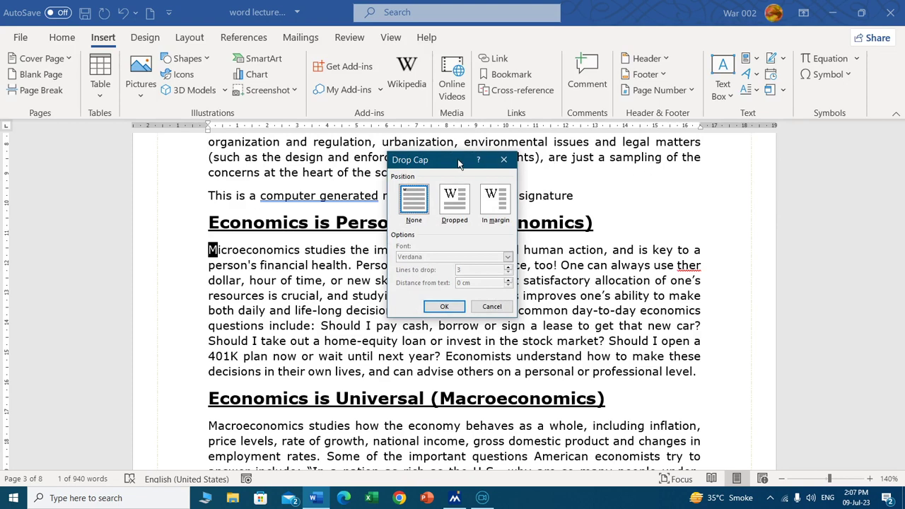
drag(460, 162, 612, 94)
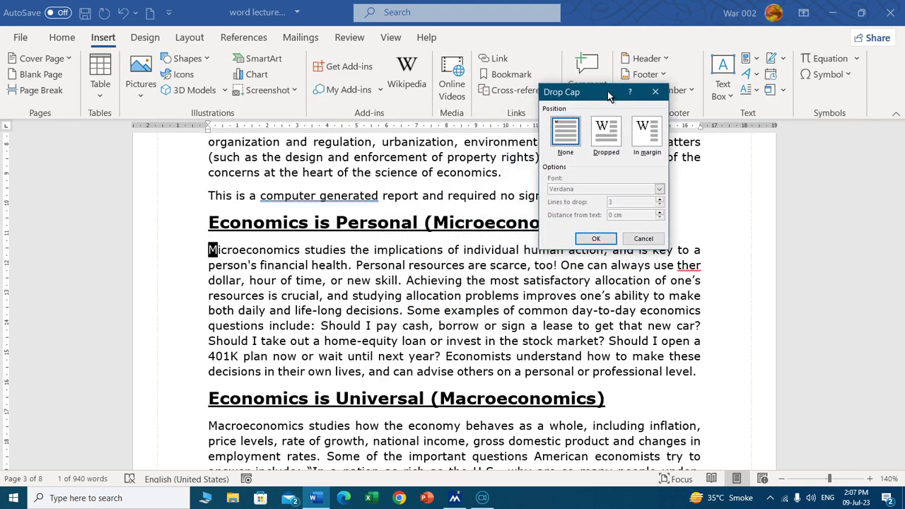
click(613, 141)
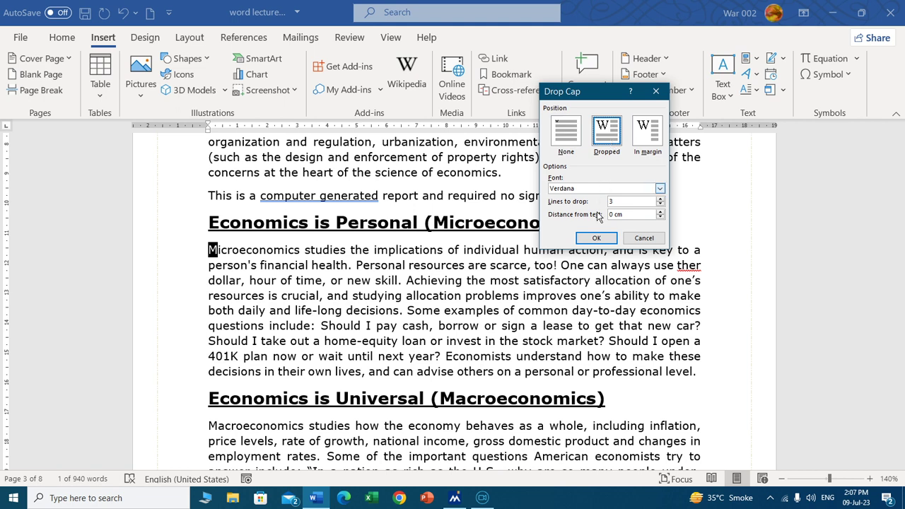
click(597, 238)
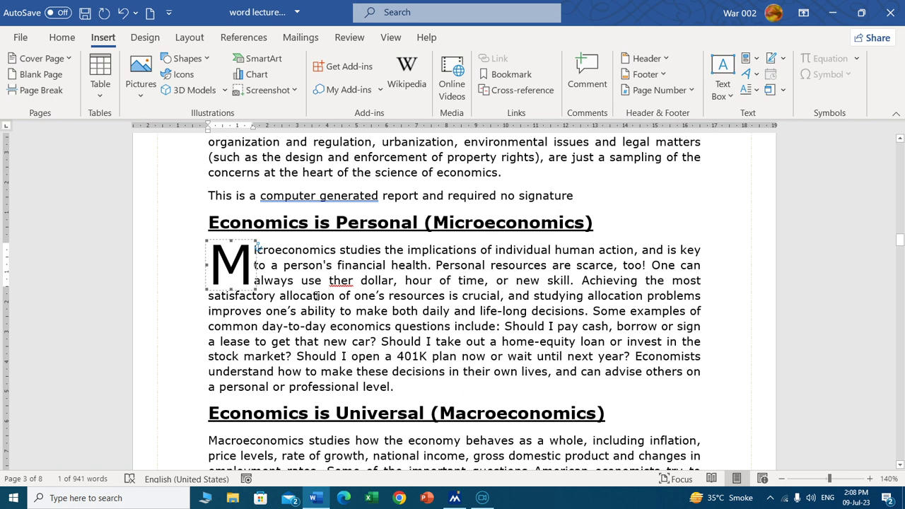
Increase the M drop cap to four lines deep
click(759, 93)
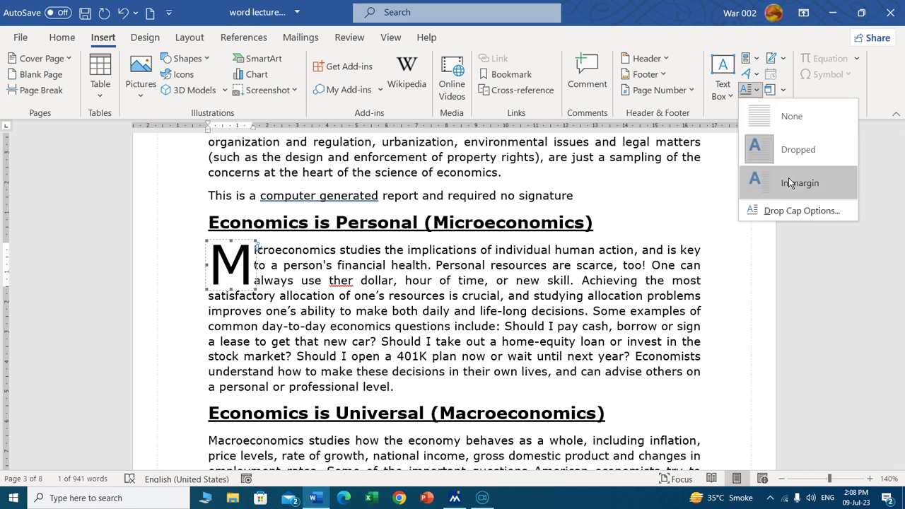
click(778, 210)
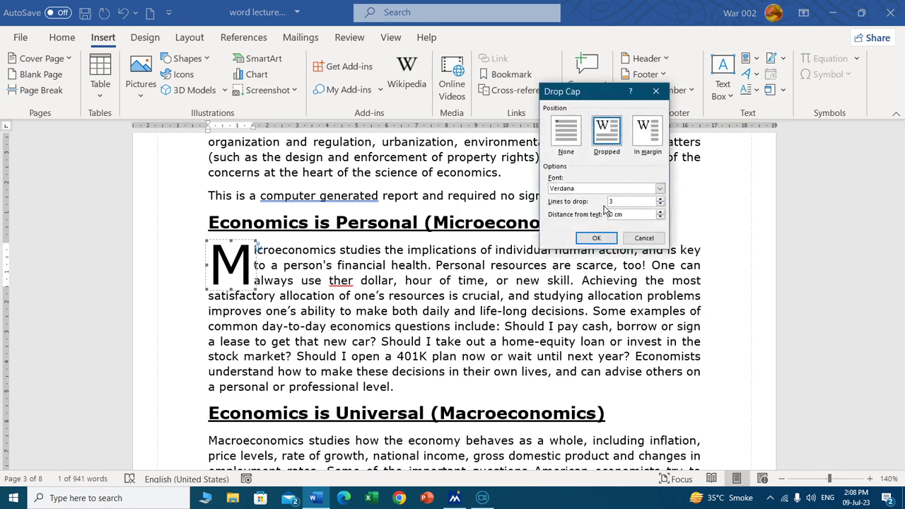
click(661, 200)
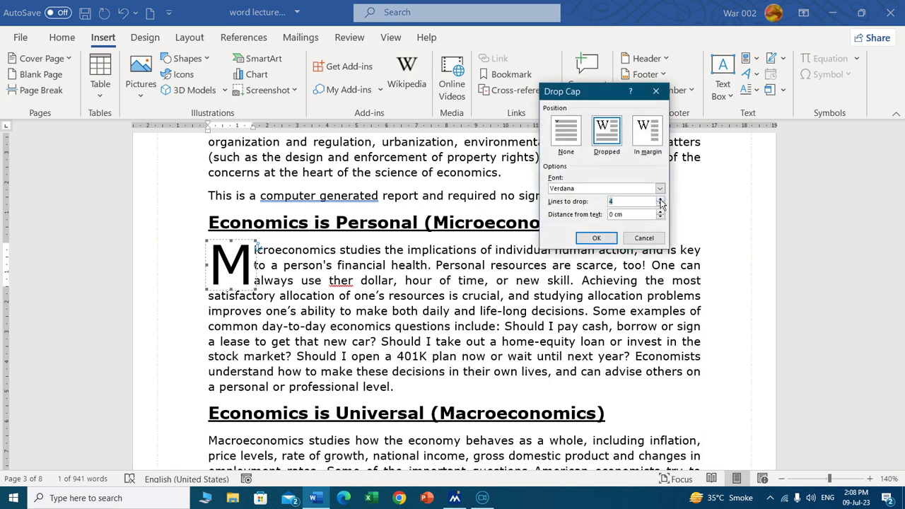
click(602, 239)
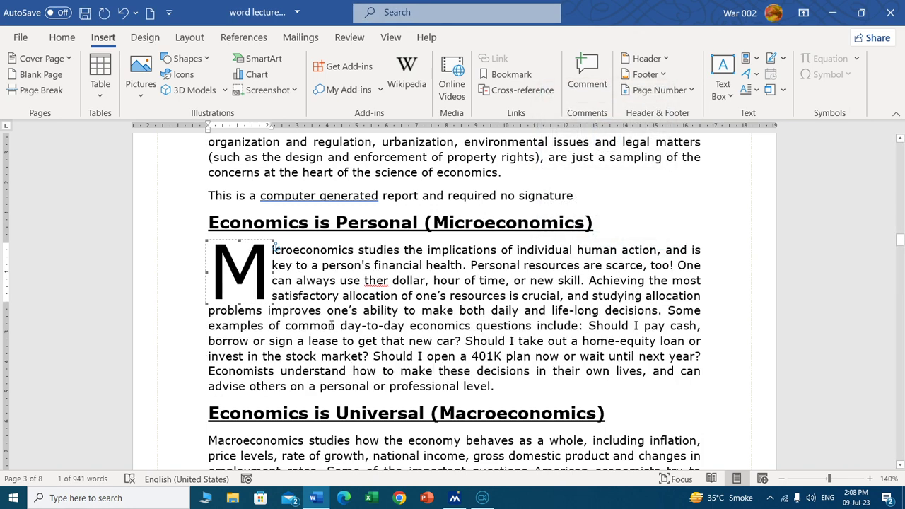
Set the Microeconomics M drop cap's distance from text to 2 cm so the text reflows beside it
click(330, 326)
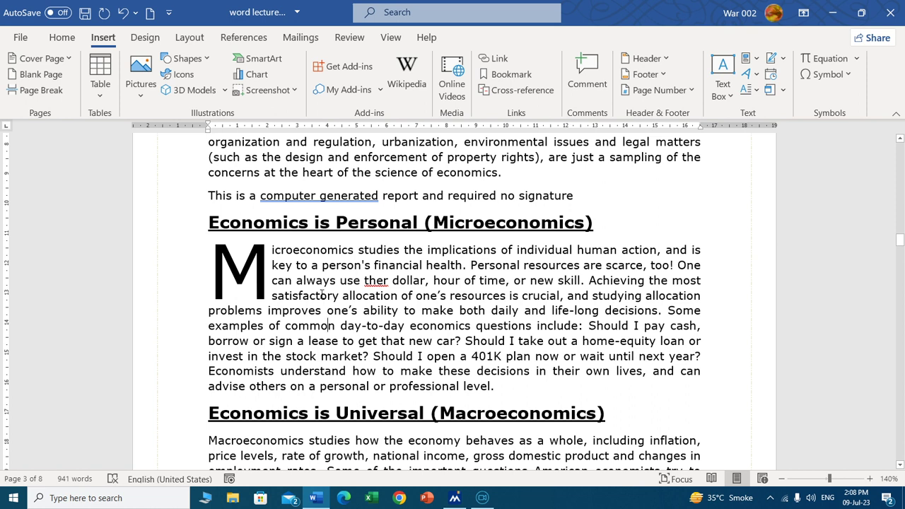
click(249, 270)
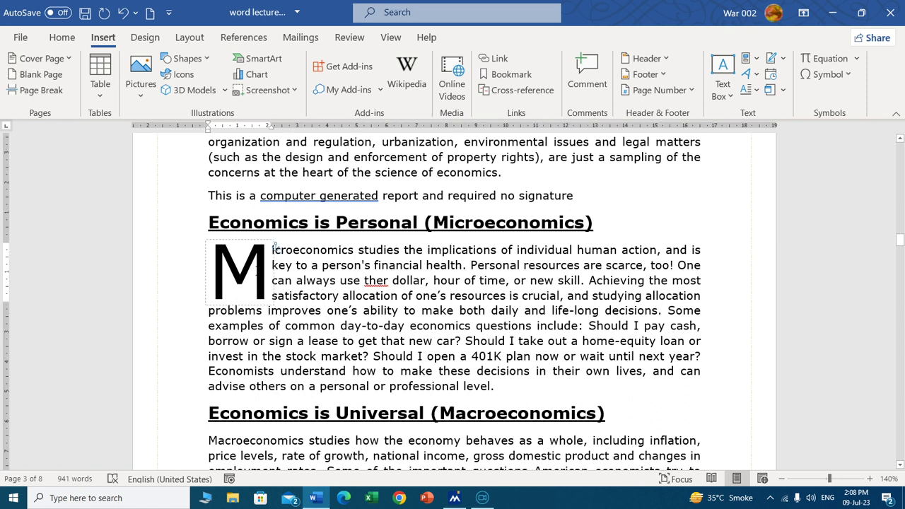
click(757, 92)
click(778, 211)
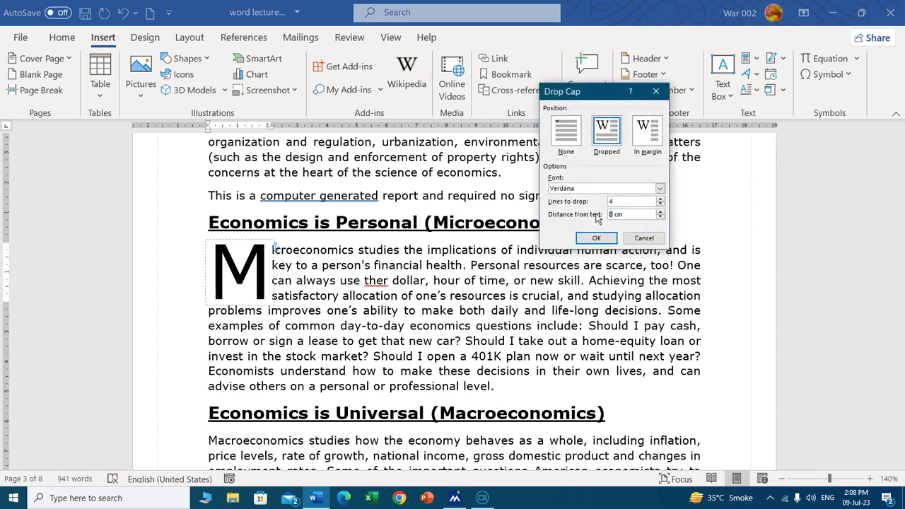
text(2)
key(Return)
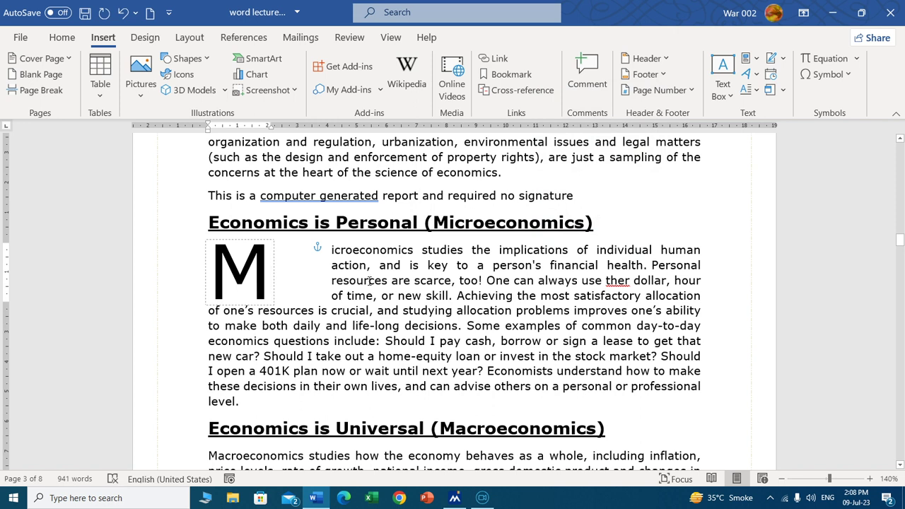
click(285, 305)
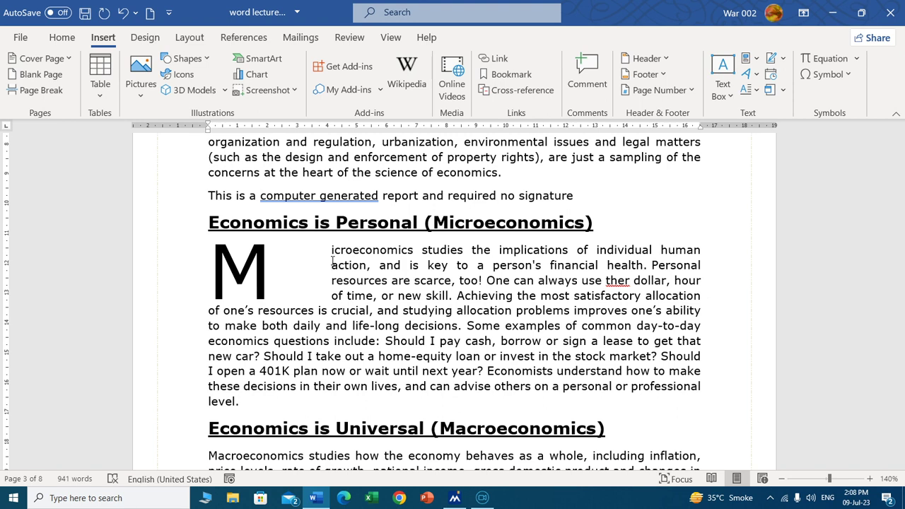
click(334, 260)
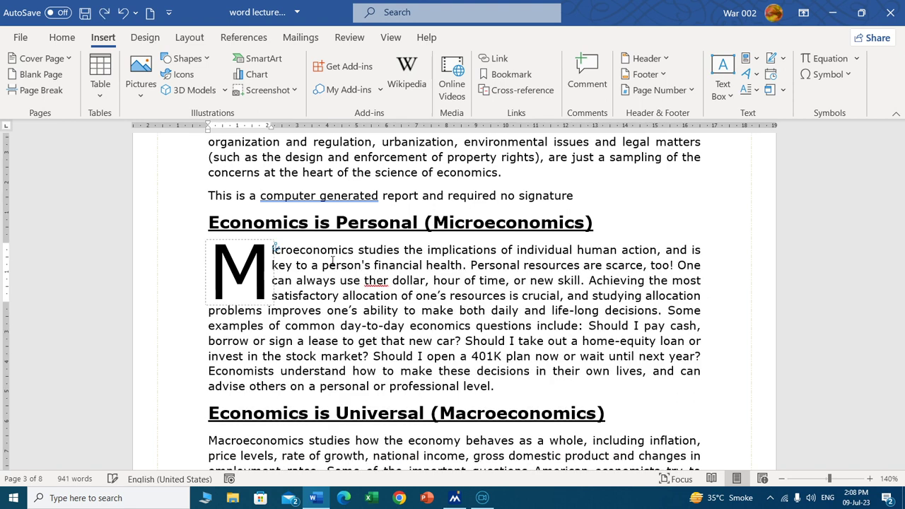
Place the M drop cap in the margin, then zoom out and scroll to the Definition section
click(754, 90)
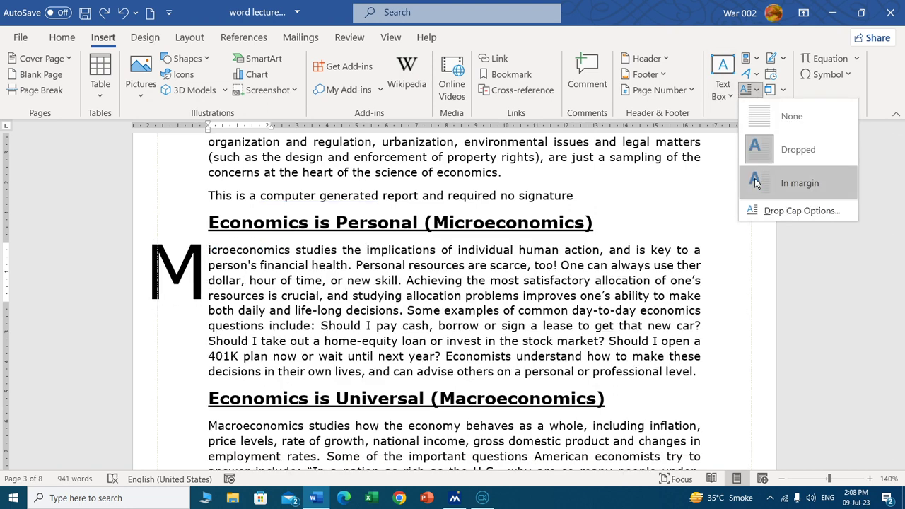
click(761, 182)
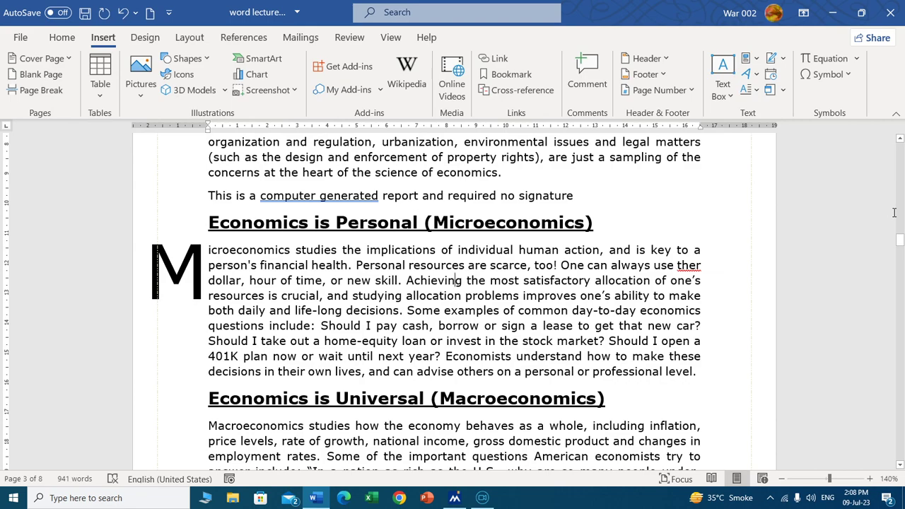
click(783, 479)
click(783, 480)
click(783, 480)
click(782, 480)
click(782, 480)
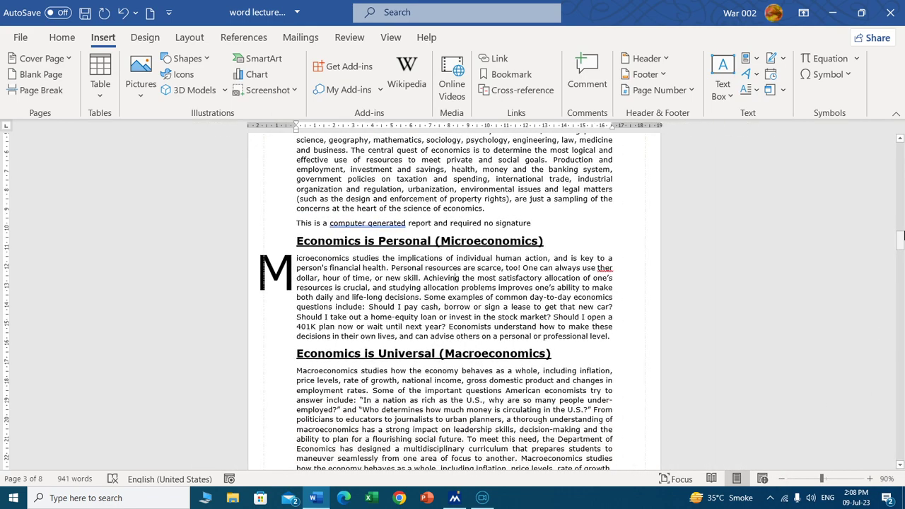
drag(901, 242, 900, 235)
scroll(900, 237, down, 1)
scroll(898, 238, down, 2)
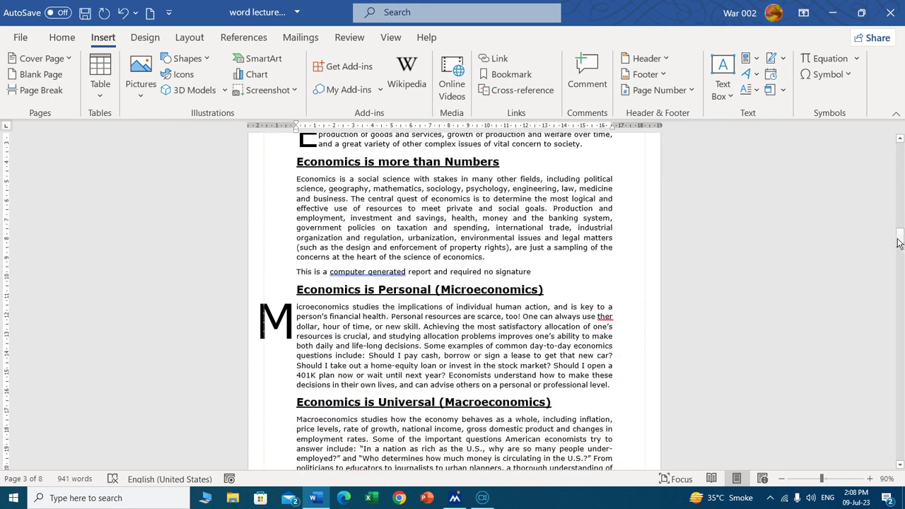
drag(901, 239, 900, 230)
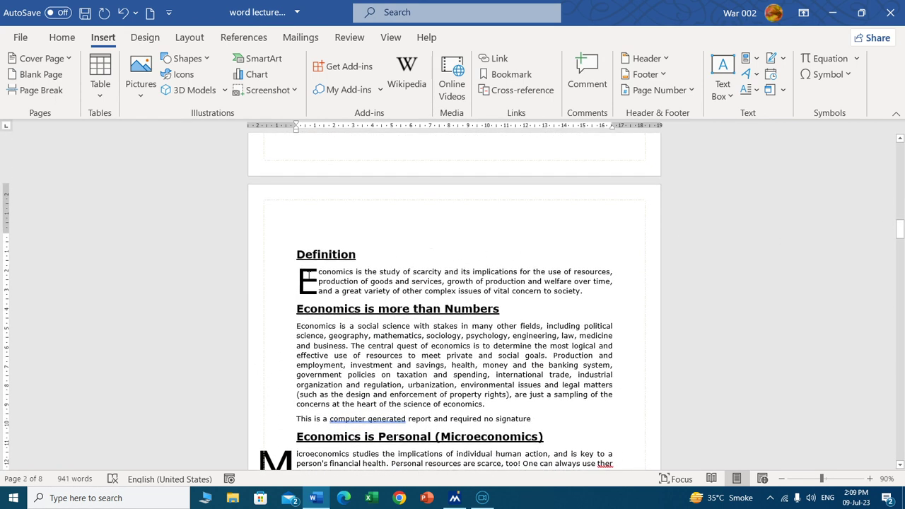
Move the Definition paragraph's E drop cap into the left margin
click(309, 276)
click(751, 90)
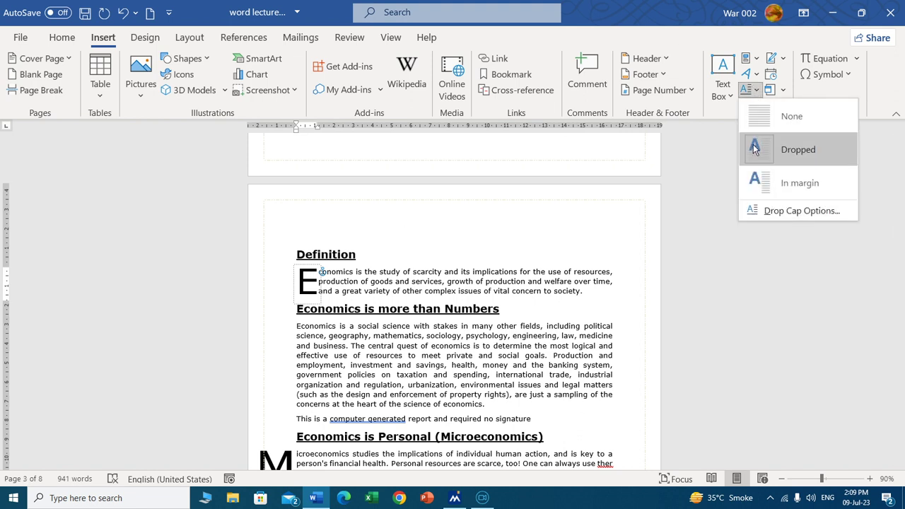
click(756, 180)
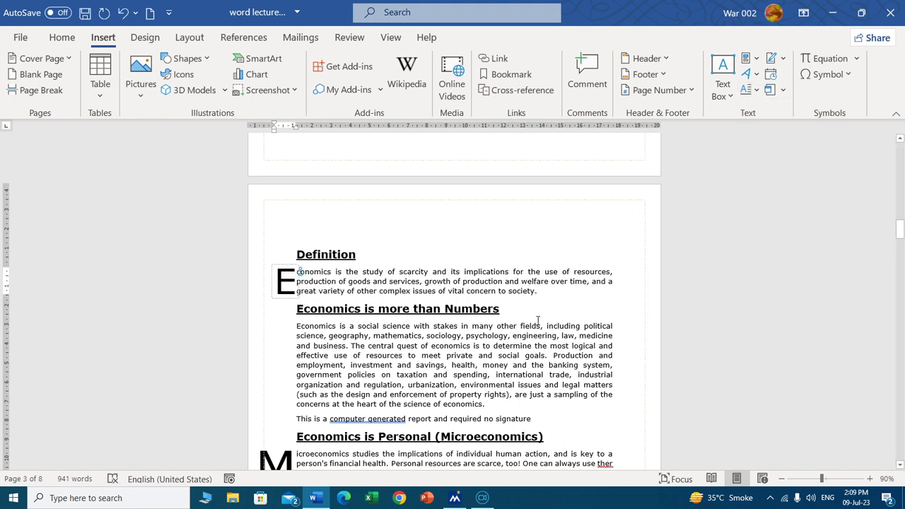
click(537, 321)
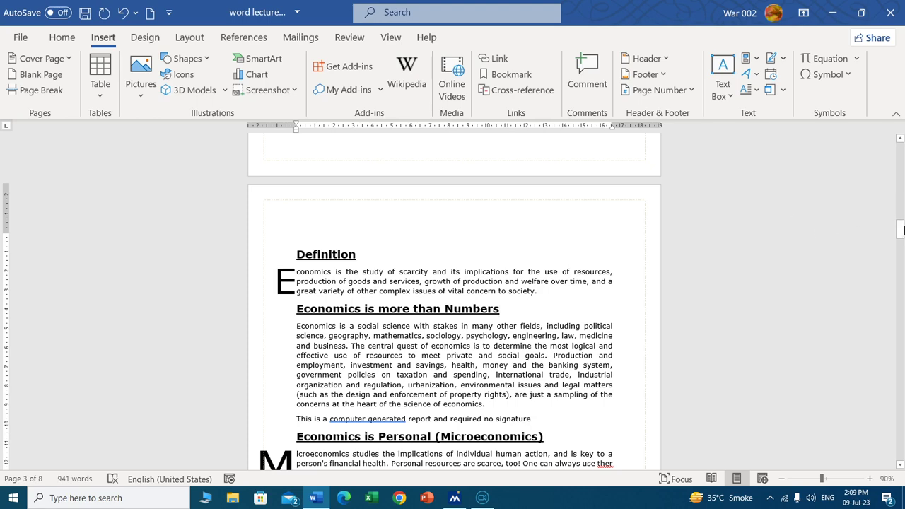
drag(902, 230, 902, 237)
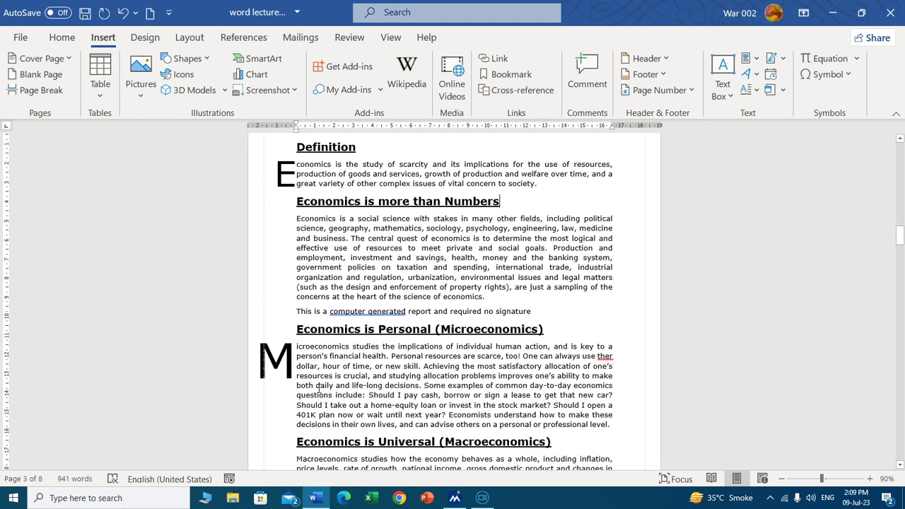
Reduce the Microeconomics M drop cap to 3 lines tall
click(285, 368)
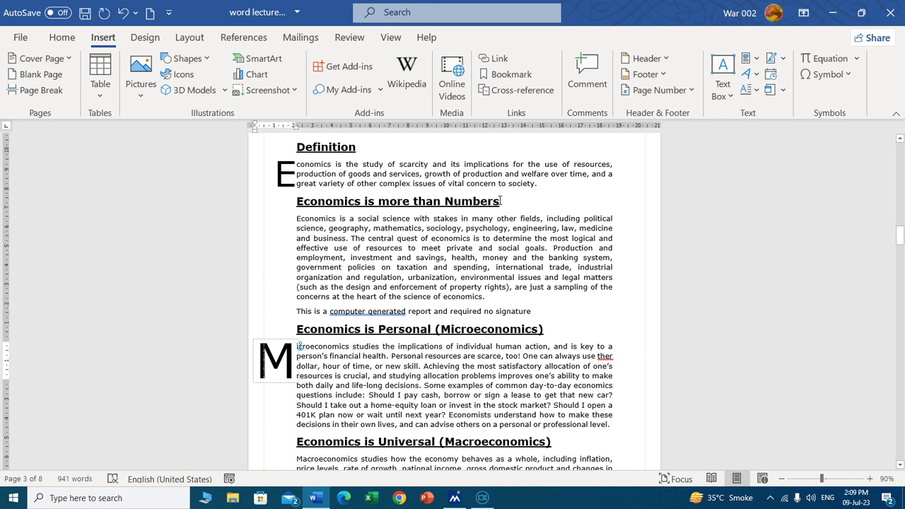
click(755, 86)
click(751, 225)
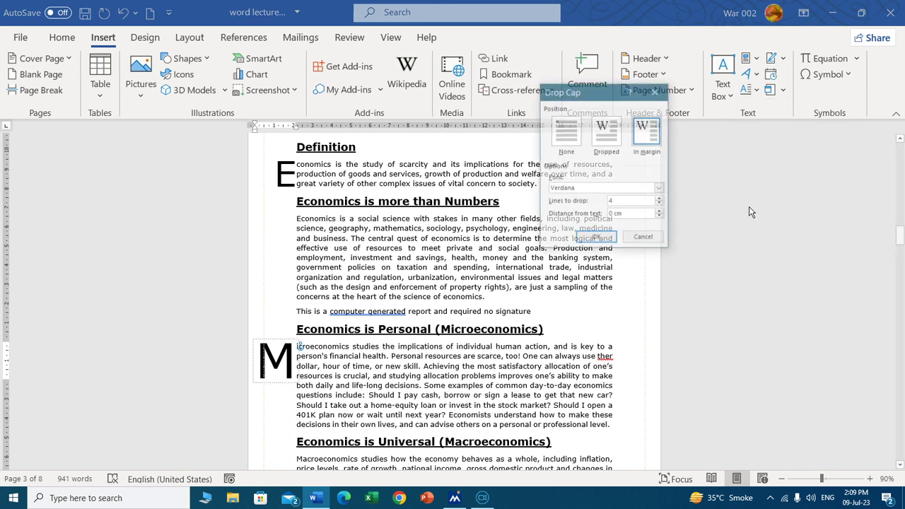
click(660, 204)
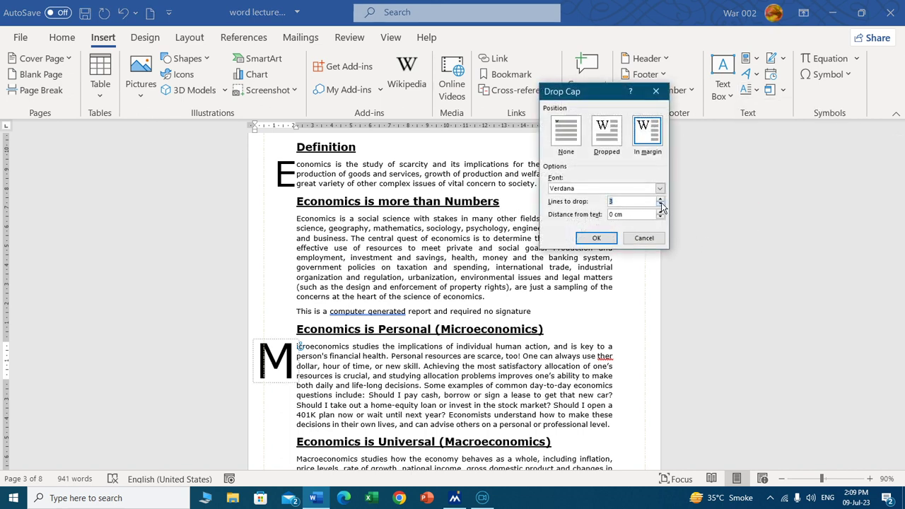
click(597, 238)
click(534, 253)
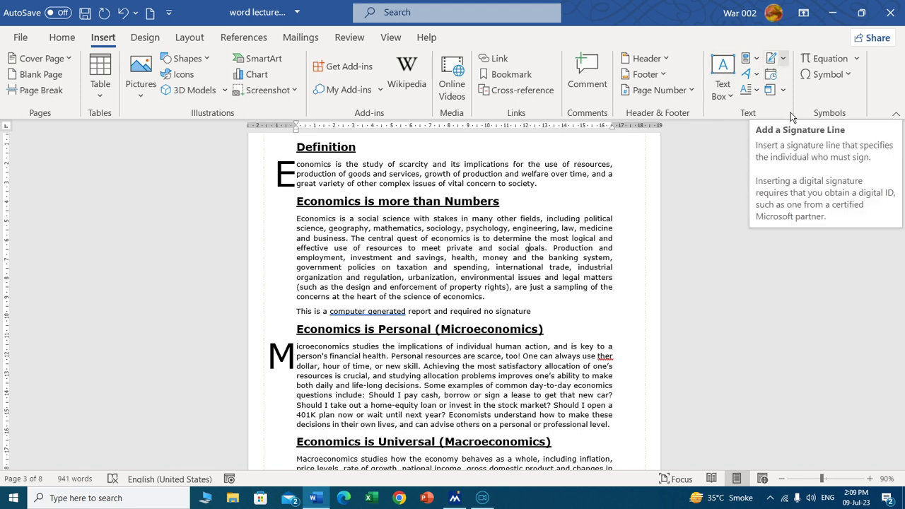
Start a signature line on page 1, entering the signer's name, title CEO and their e-mail
drag(901, 235, 900, 177)
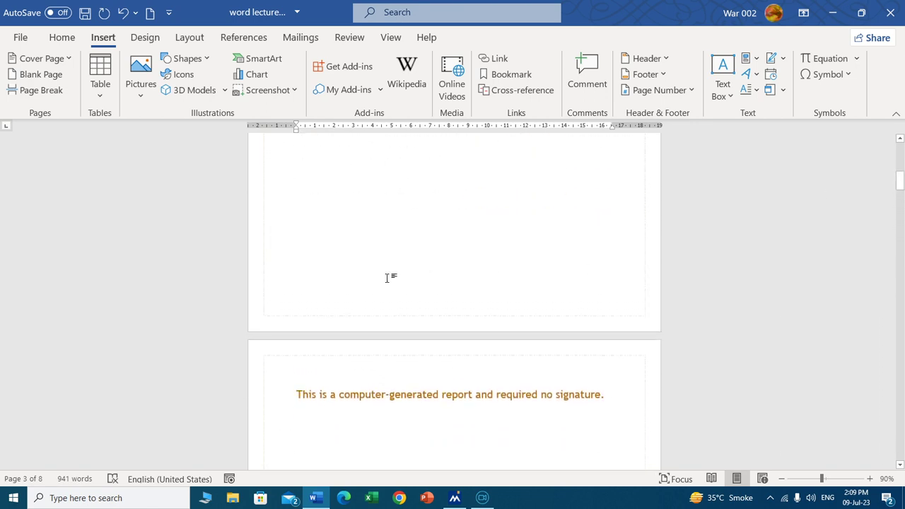
click(376, 265)
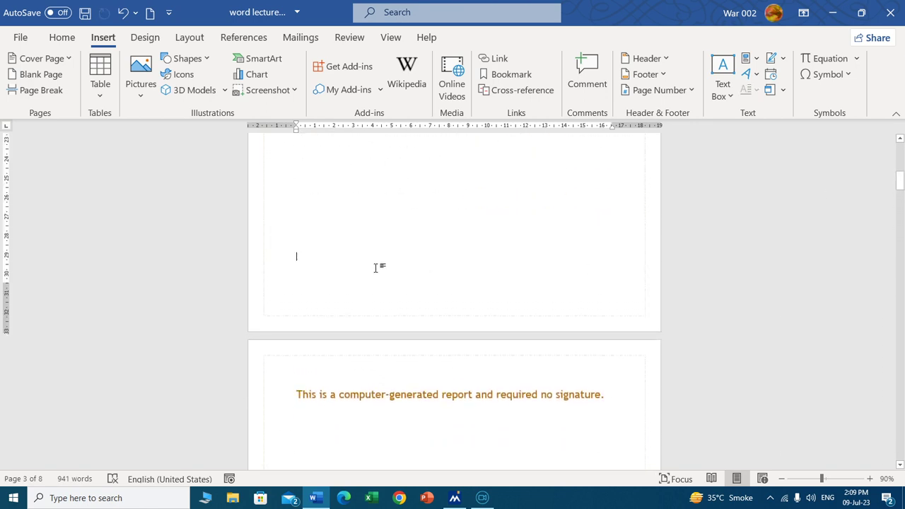
click(772, 60)
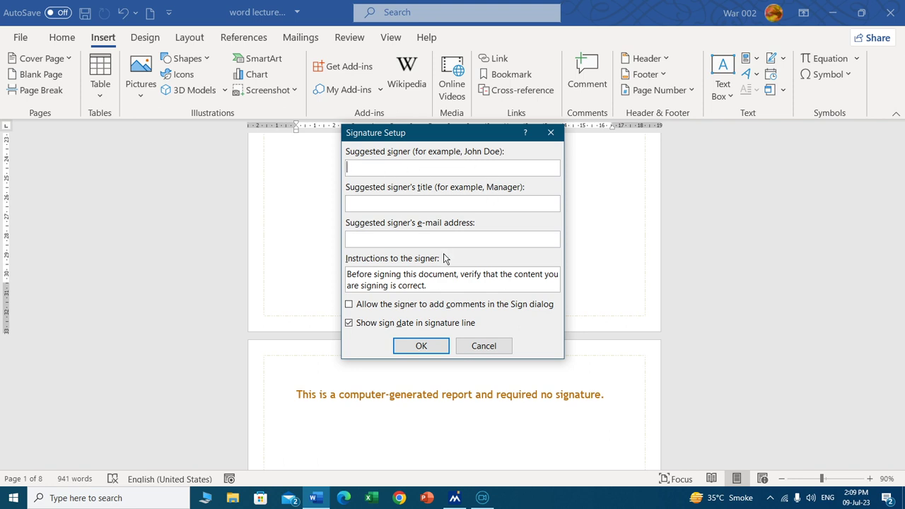
text(ta)
text(TAI)
text(MOOR HASSAN)
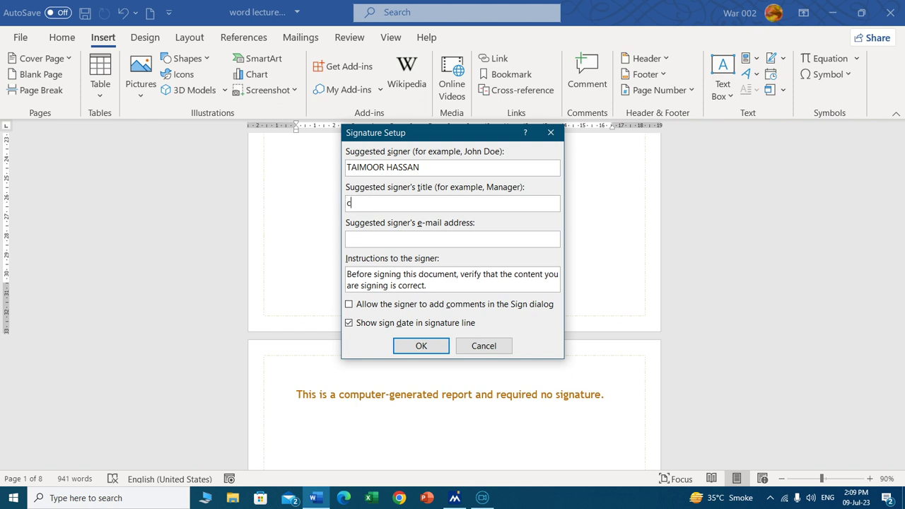
text(CE)
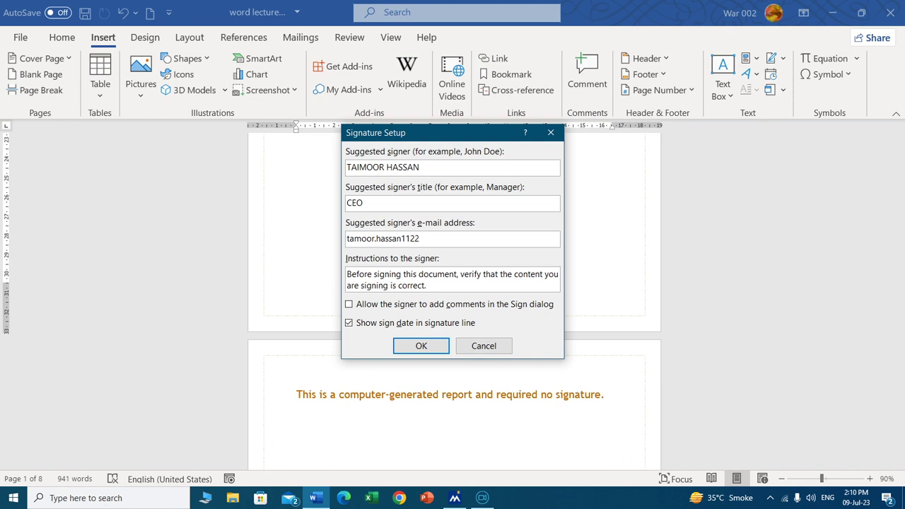
Insert the signature line, then select it and delete it again
click(427, 346)
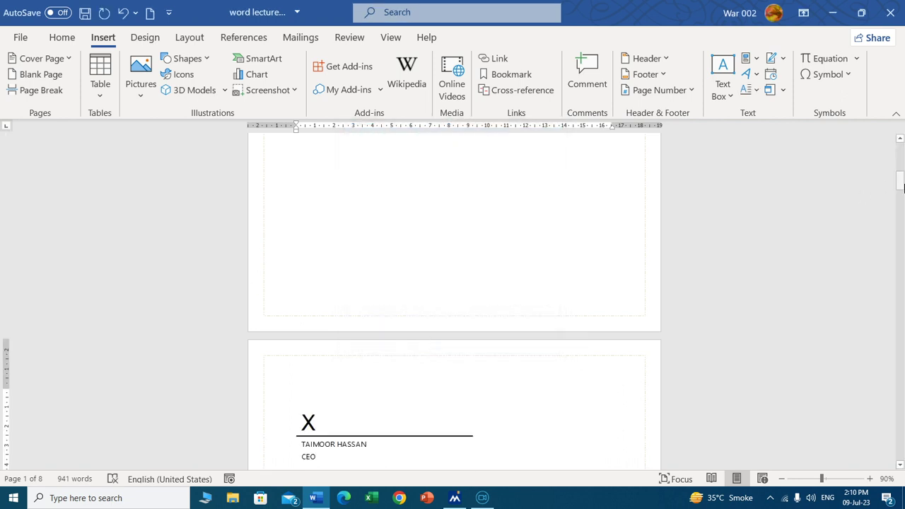
drag(901, 184, 901, 189)
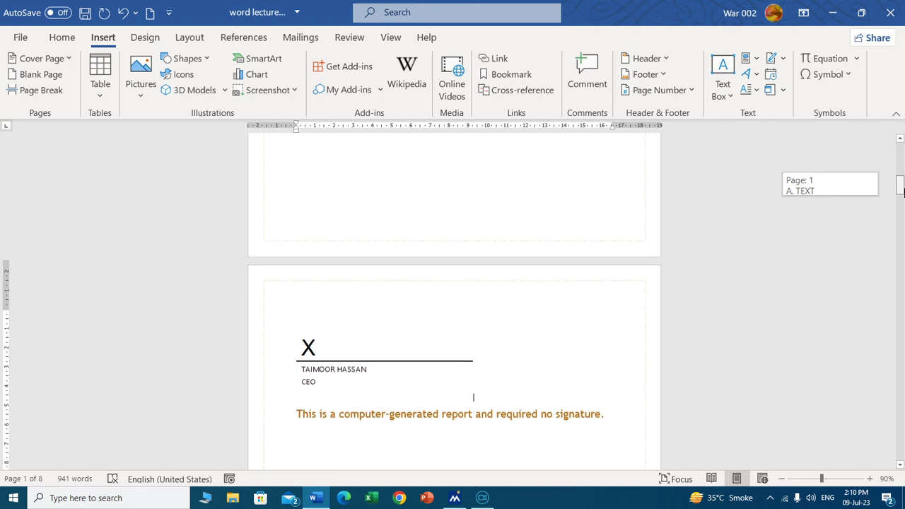
click(378, 329)
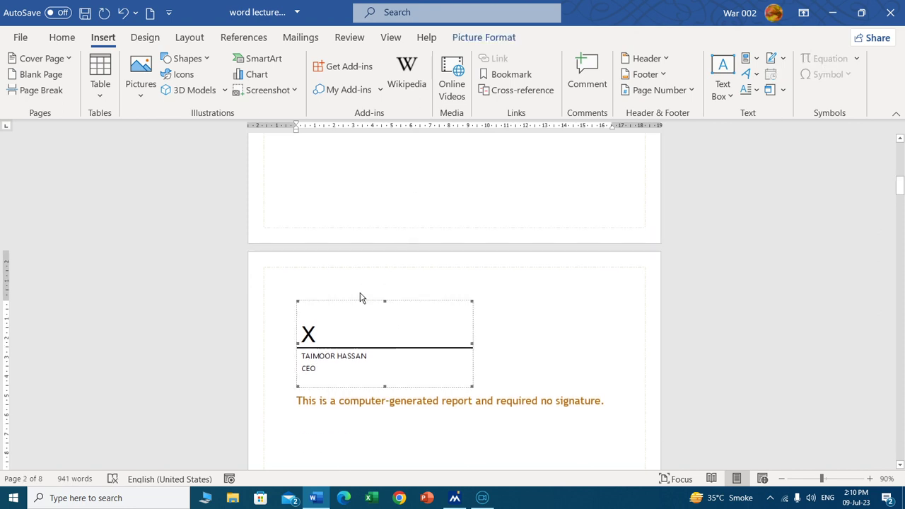
key(Delete)
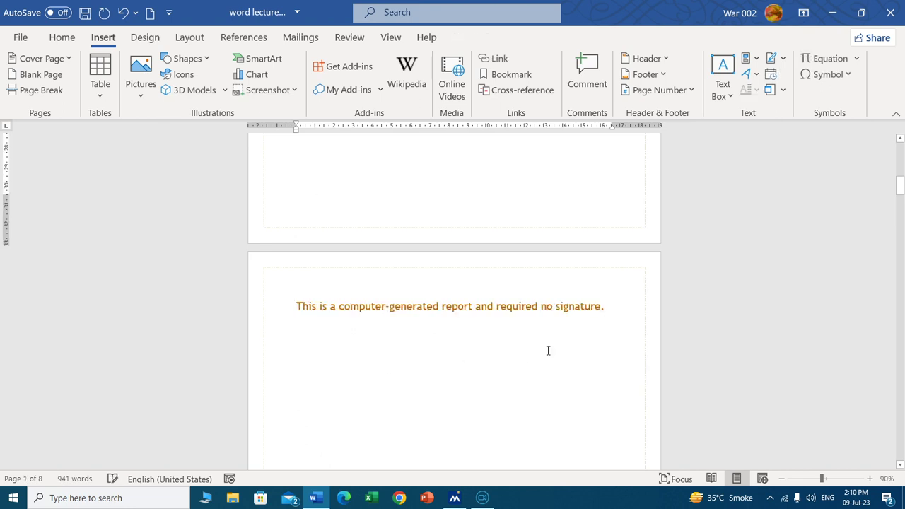
Place the cursor on the empty line higher up and look at the signature line options
scroll(611, 245, up, 2)
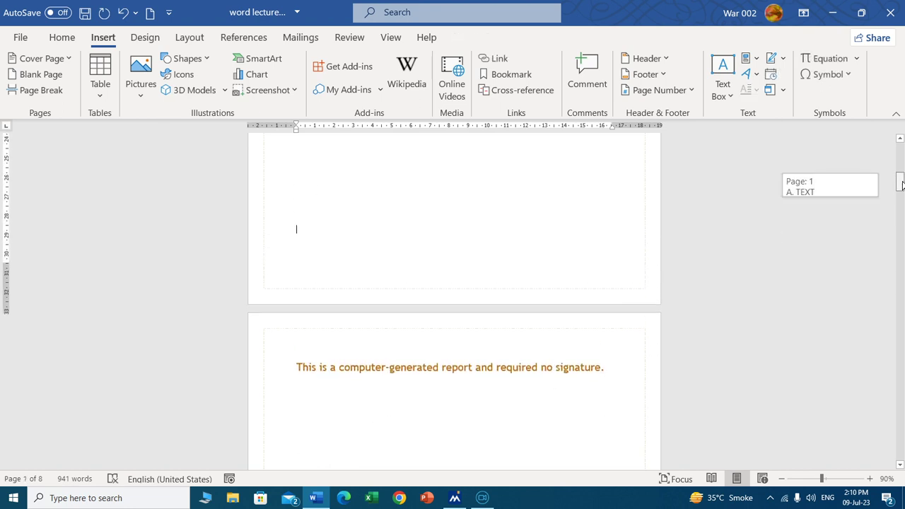
scroll(611, 245, up, 2)
scroll(611, 245, up, 2)
click(306, 316)
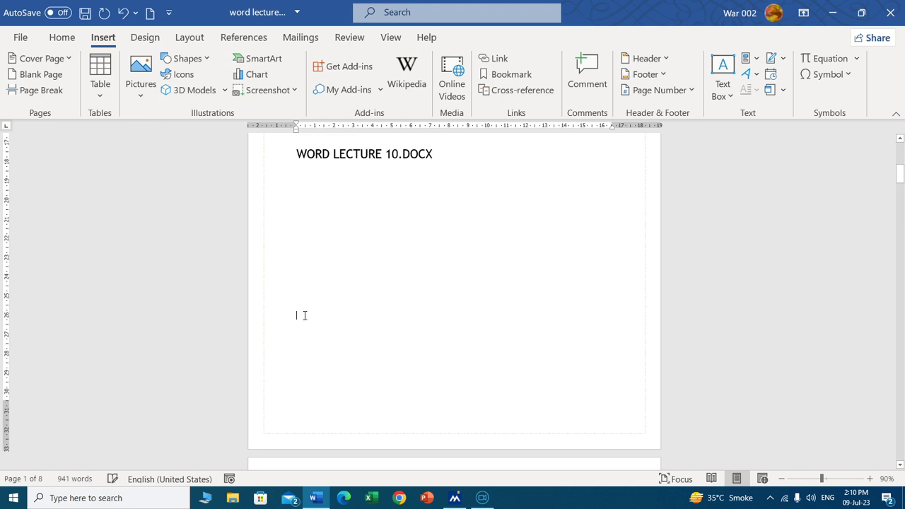
click(781, 60)
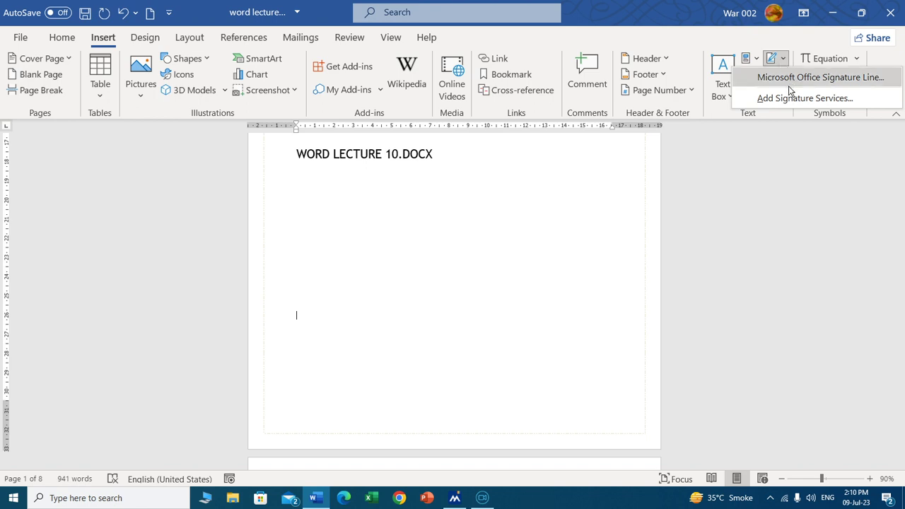
click(781, 101)
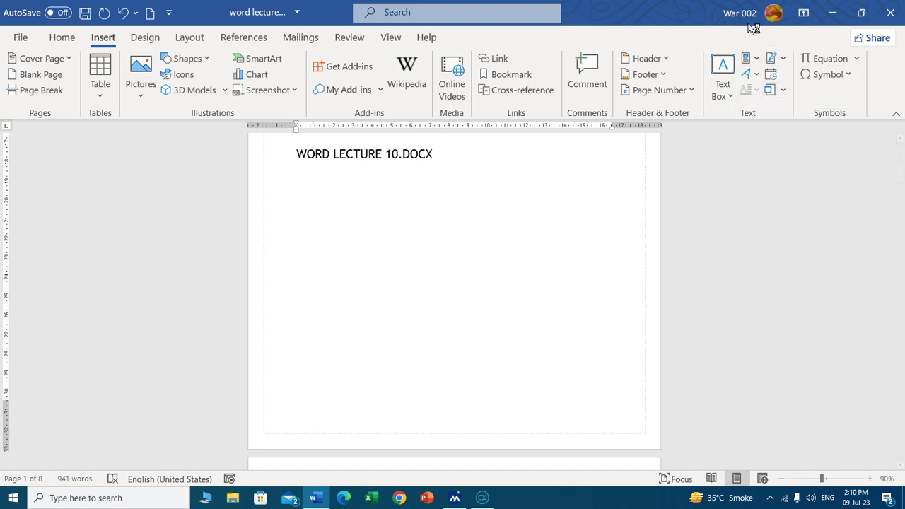
Open Signature Setup several times, cancelling each time without inserting anything
click(773, 58)
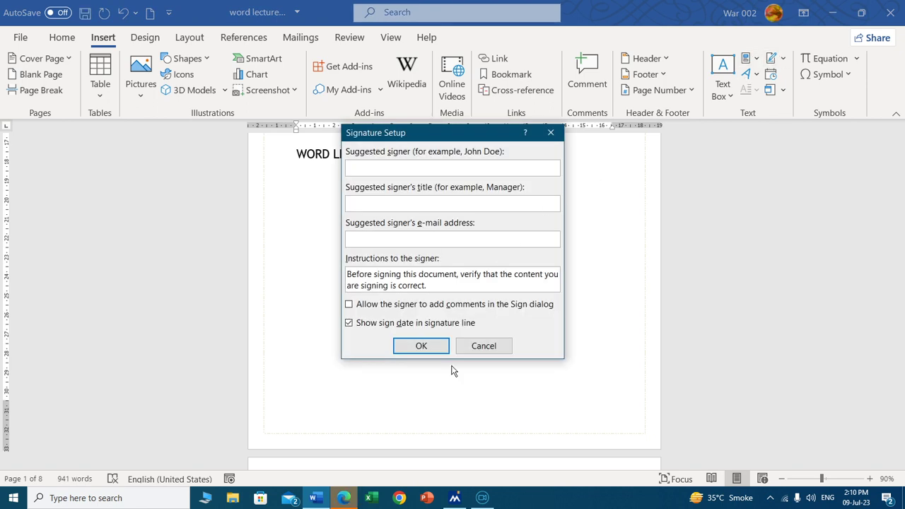
click(477, 348)
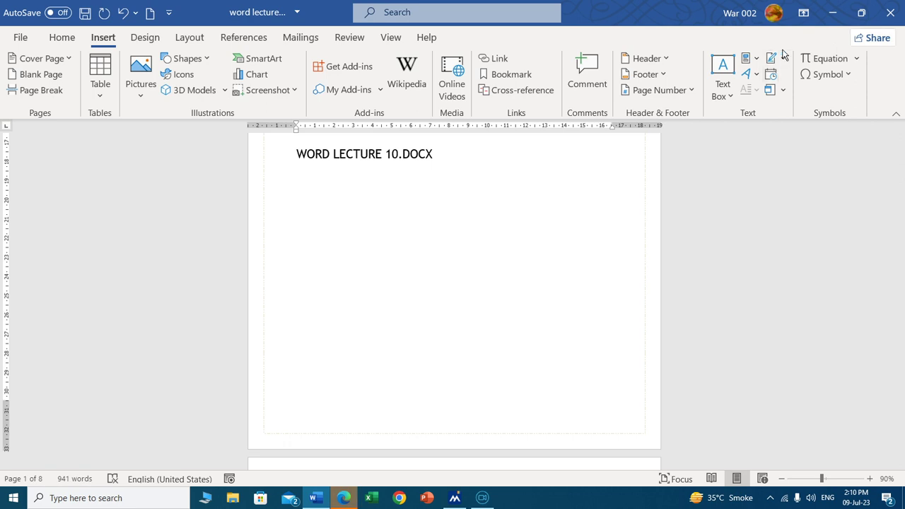
click(772, 58)
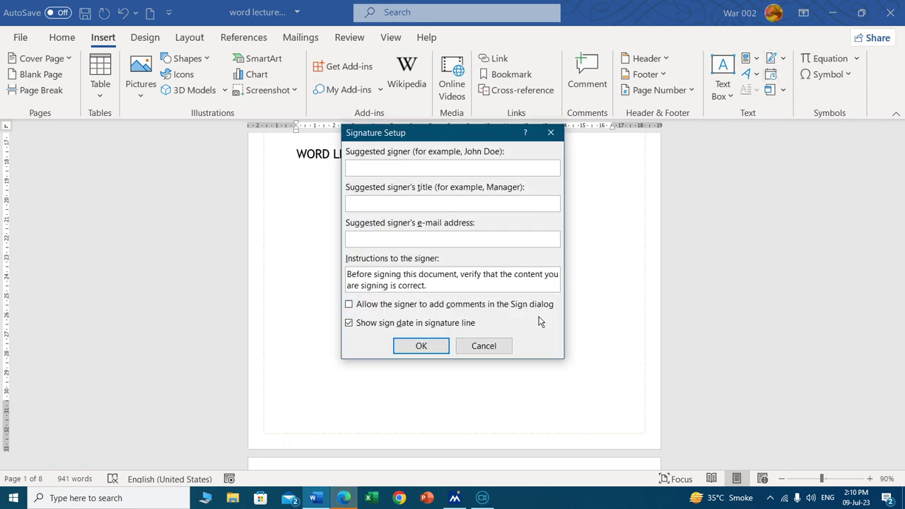
click(491, 346)
click(783, 59)
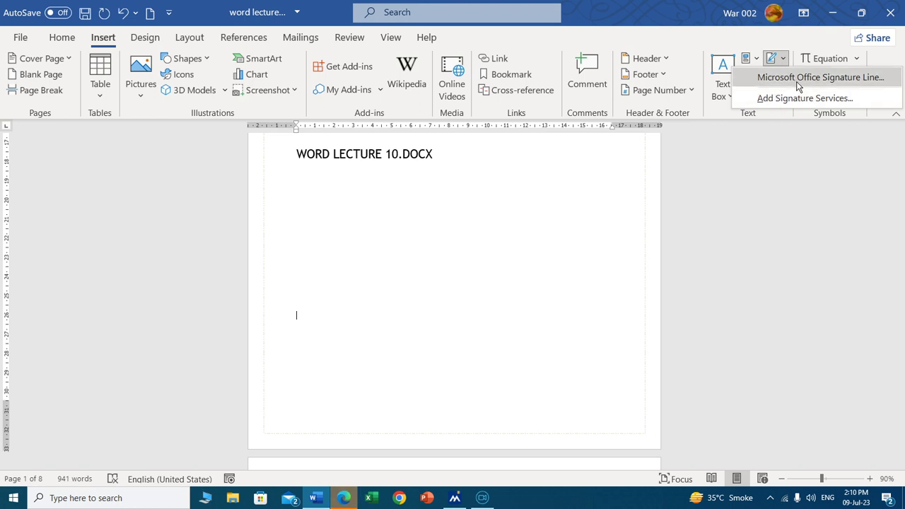
click(800, 79)
click(467, 344)
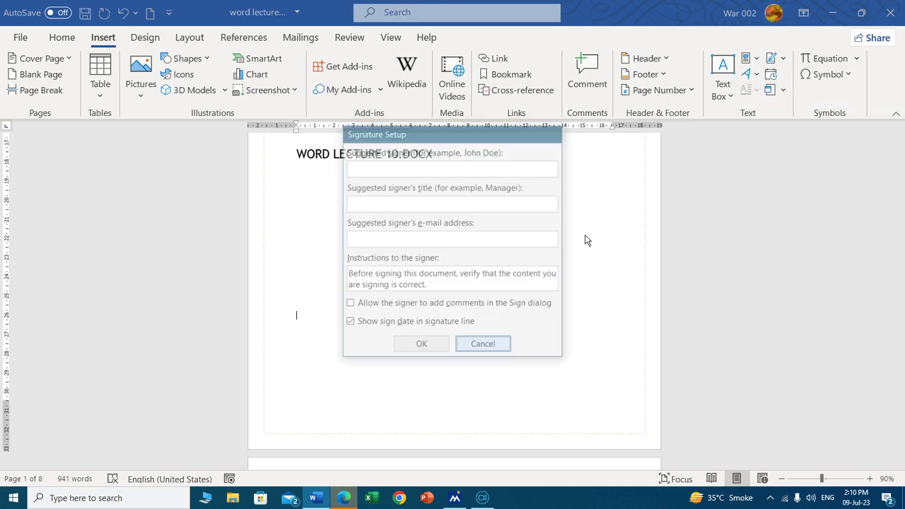
Check Add Signature Services online, return to Word, and reopen Signature Setup
click(783, 61)
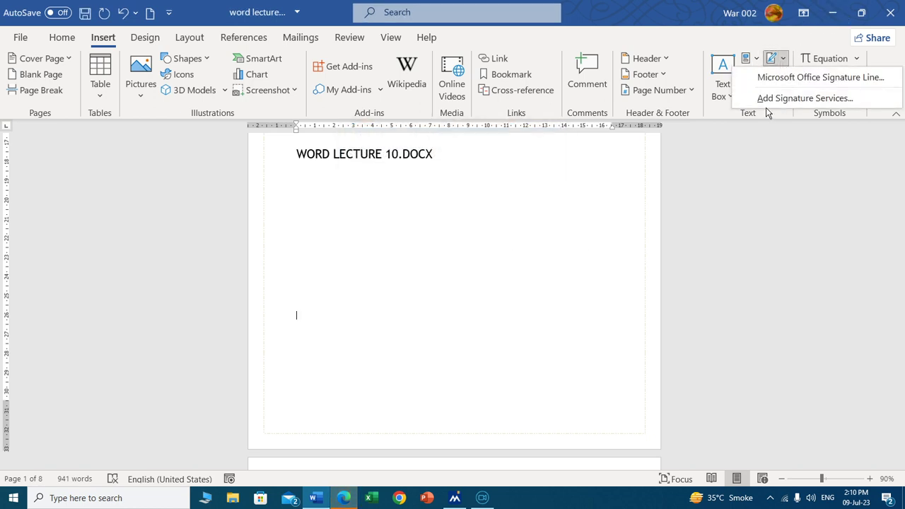
click(805, 98)
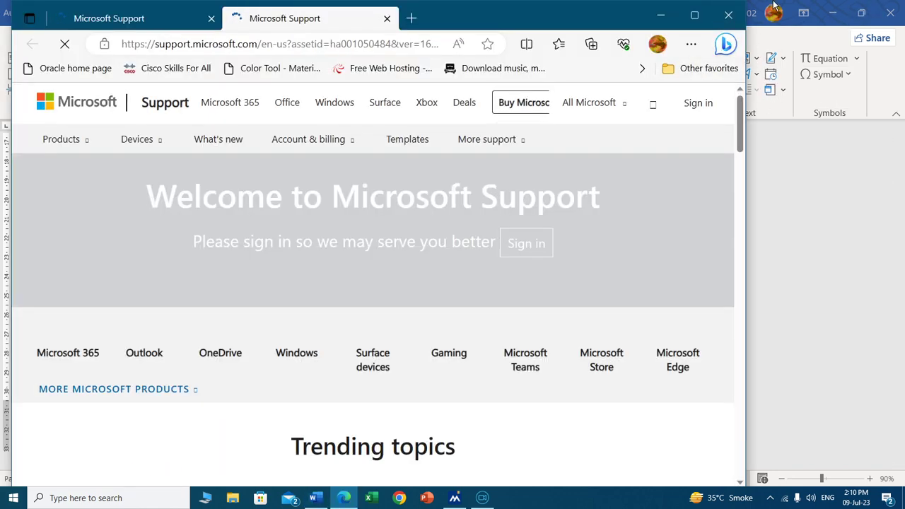
click(754, 82)
click(774, 62)
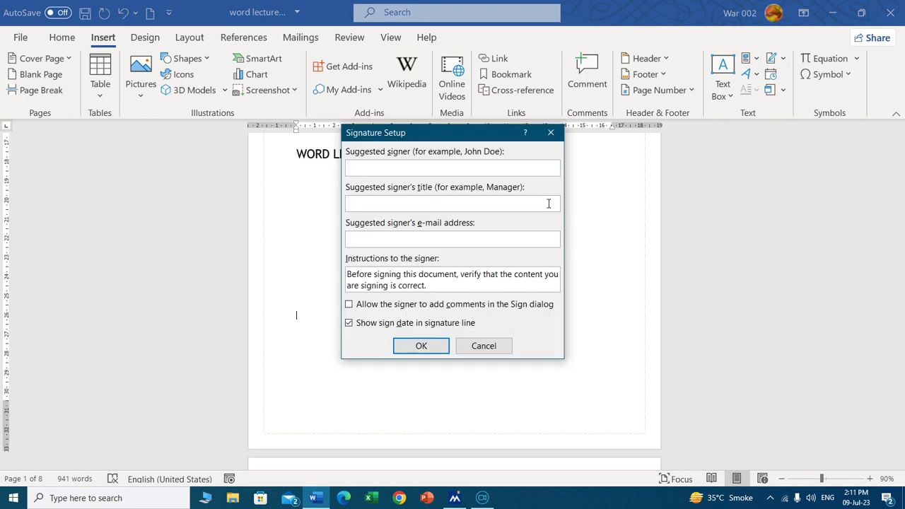
Fill in the signer's name, title CEO and e-mail address, and insert the signature line
text(Taimoor Hassan)
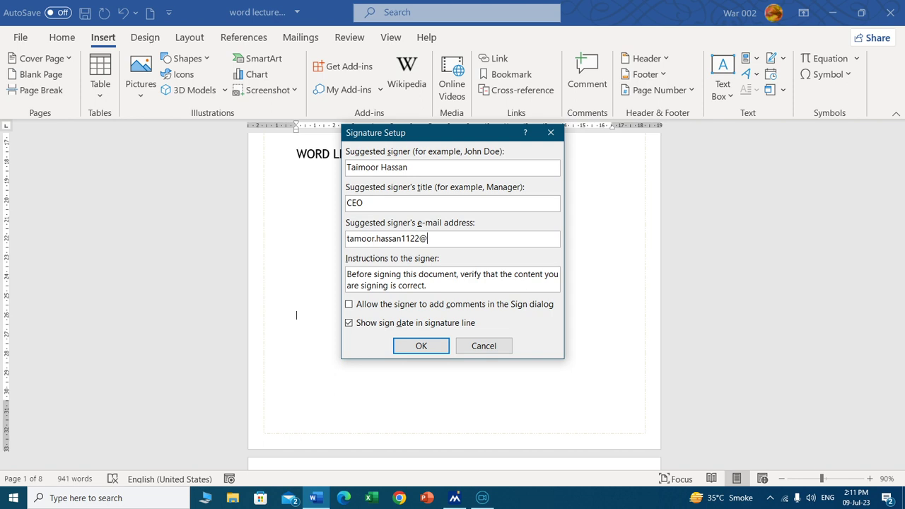
text(gmail.com)
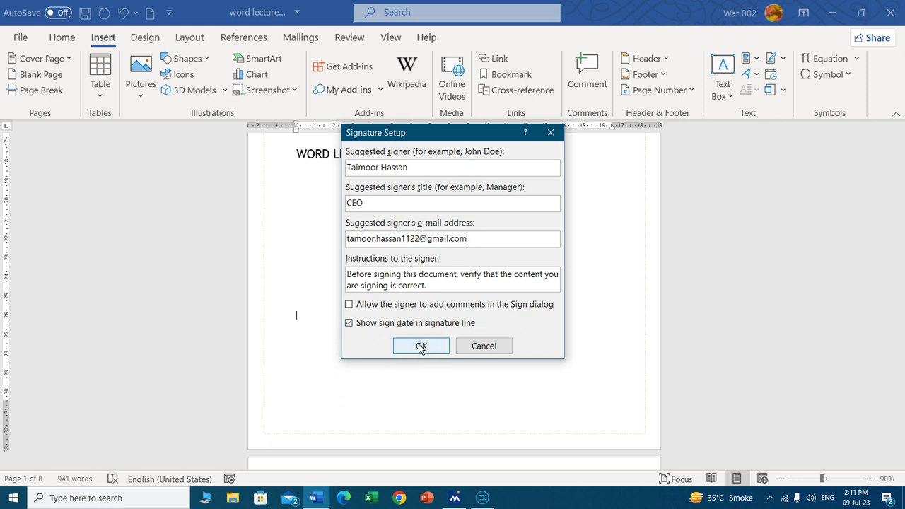
click(420, 346)
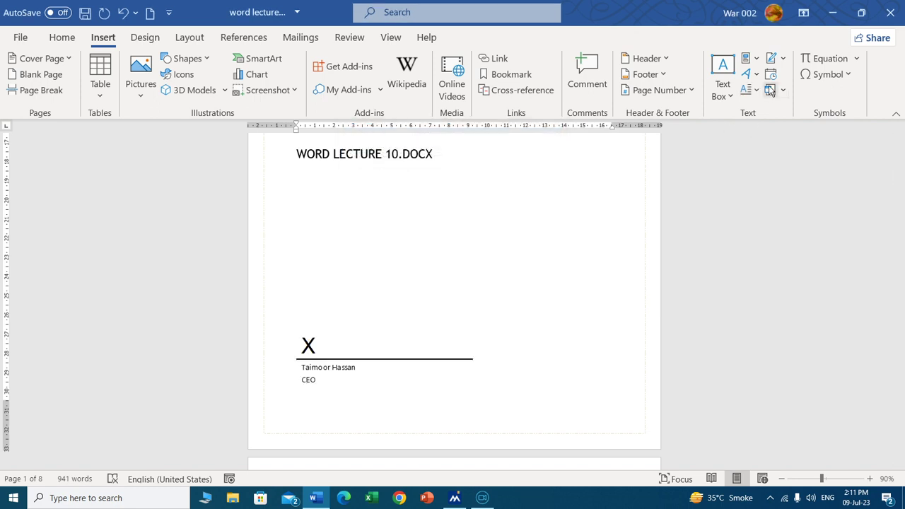
Scroll back up to the MS WORD TRAINING COURSE title at the top of page 1
click(783, 61)
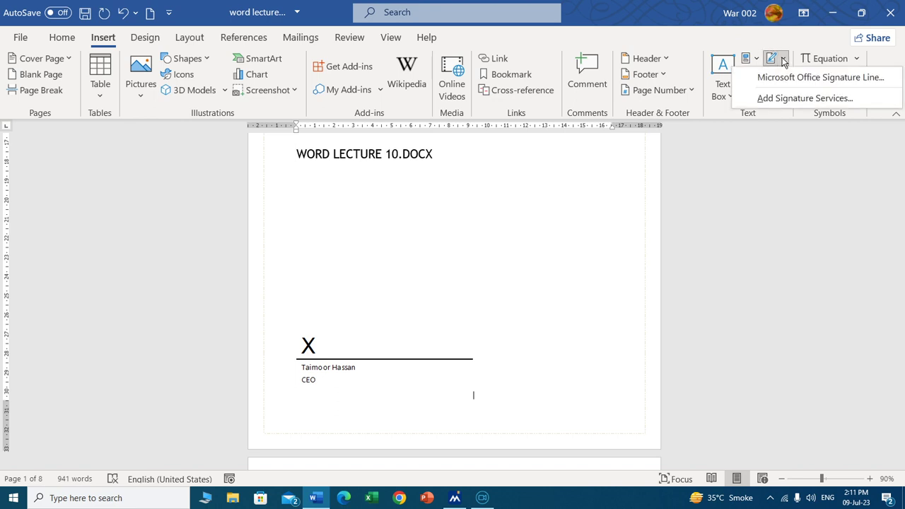
click(467, 313)
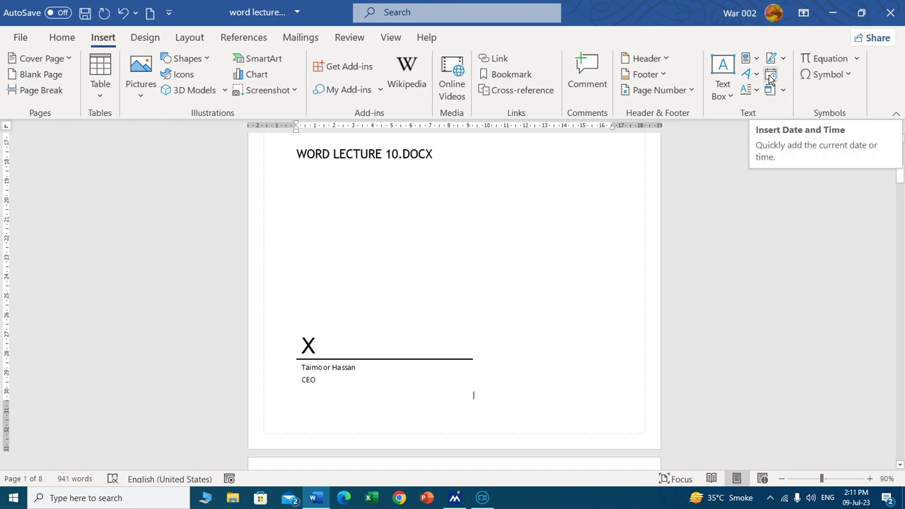
drag(900, 176, 900, 149)
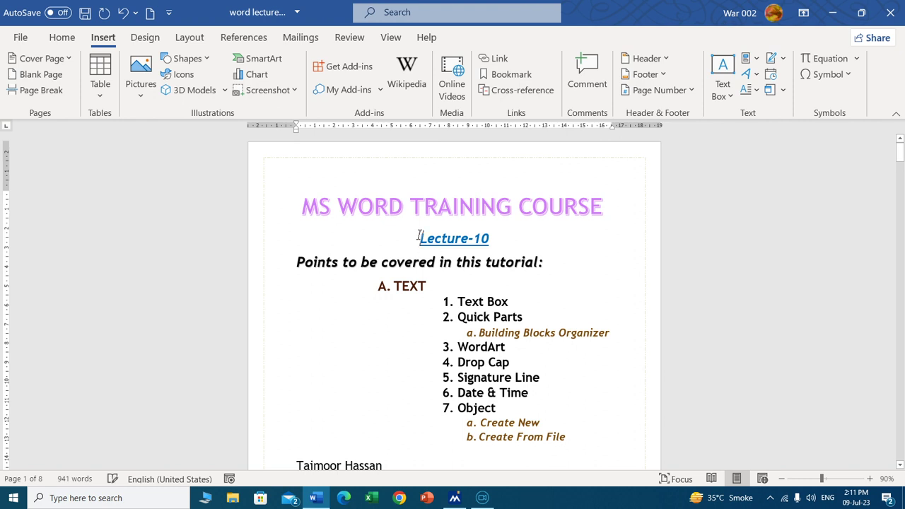
scroll(419, 236, up, 1)
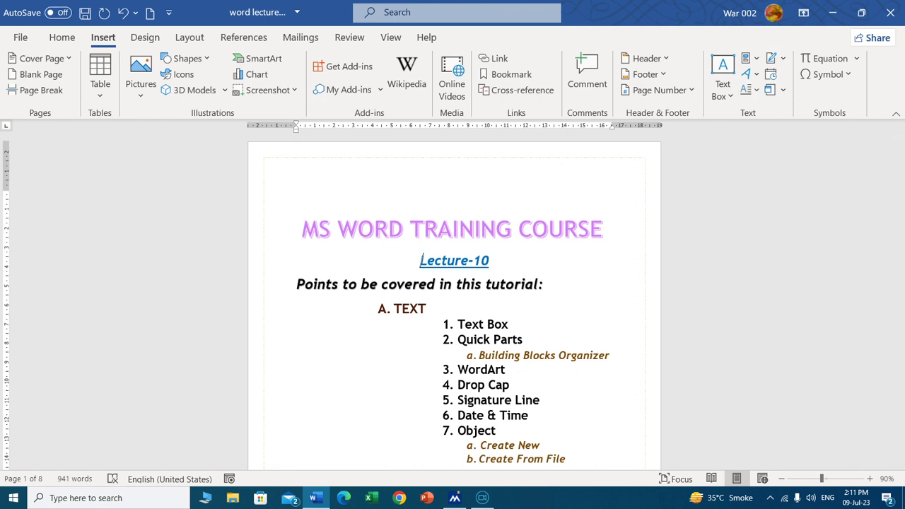
scroll(457, 220, up, 1)
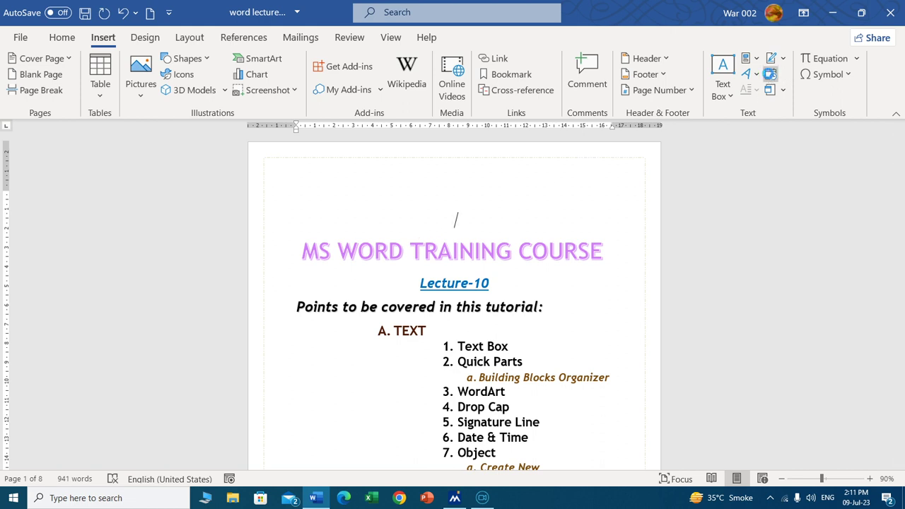
click(771, 74)
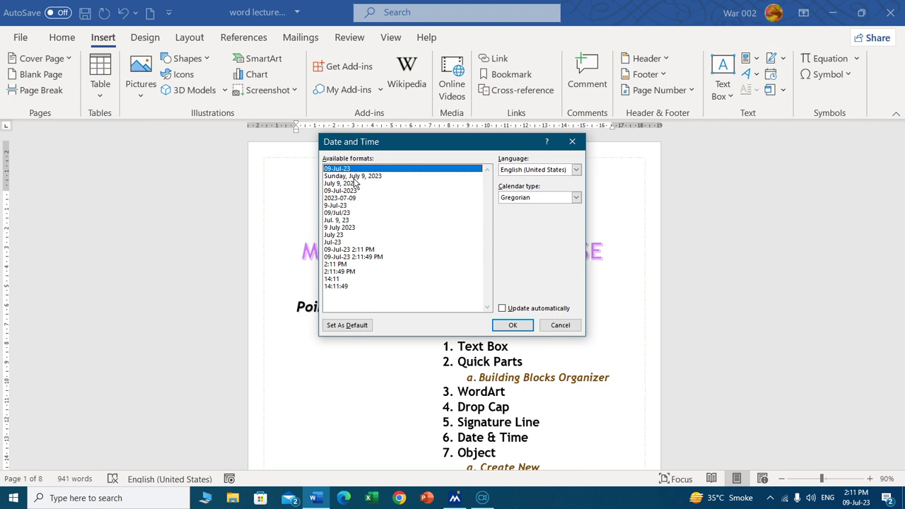
click(354, 176)
click(514, 325)
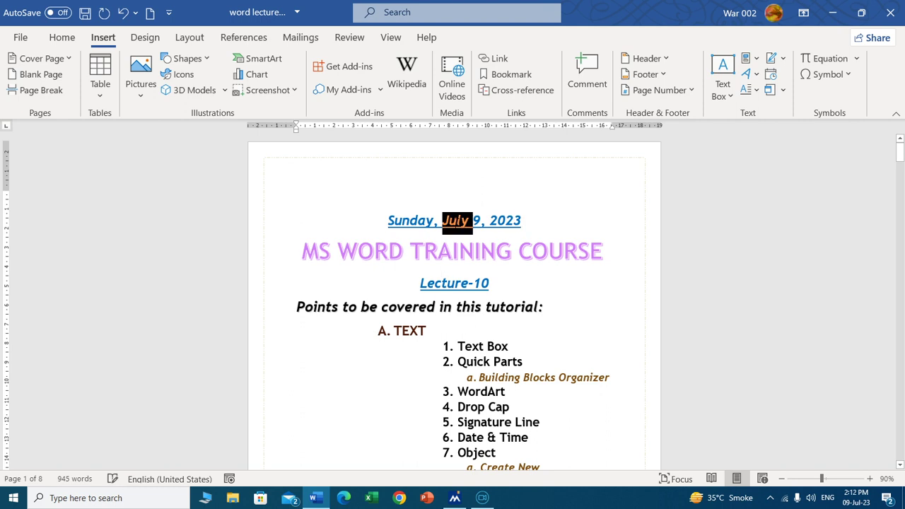
triple_click(456, 222)
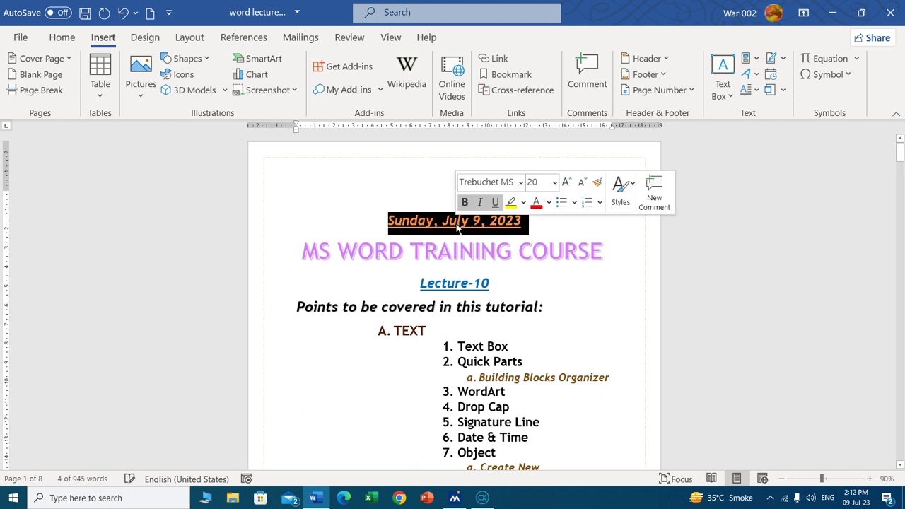
click(771, 74)
click(577, 170)
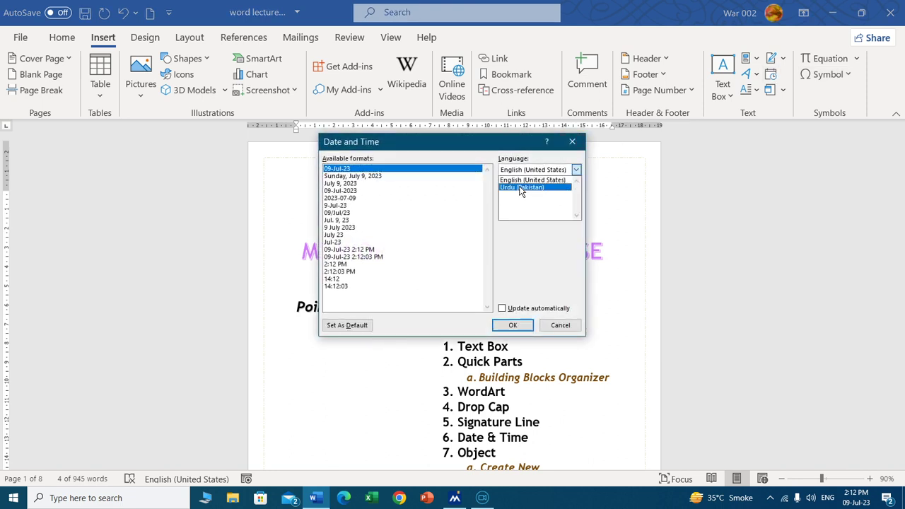
click(523, 188)
click(513, 325)
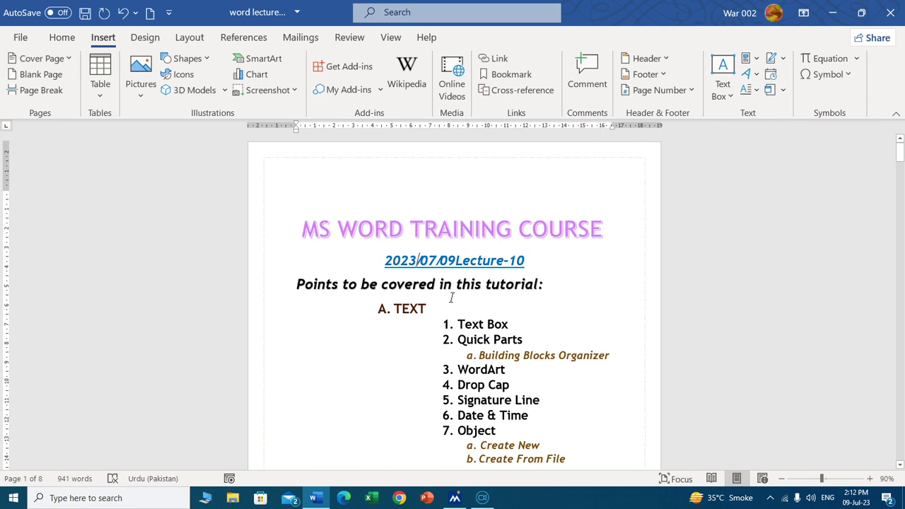
key(ctrl+z)
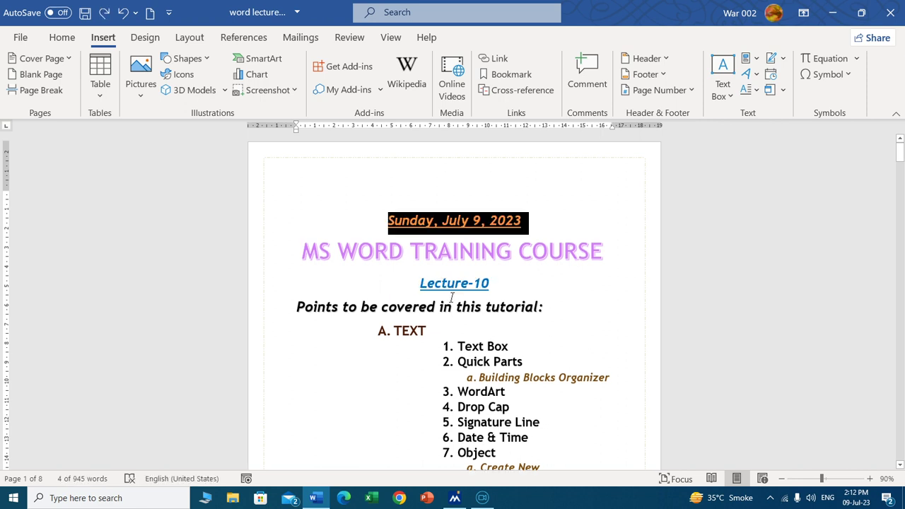
key(Delete)
Insert the date above the title in the second Urdu (Pakistan) day-and-date format
key(Up)
key(Up)
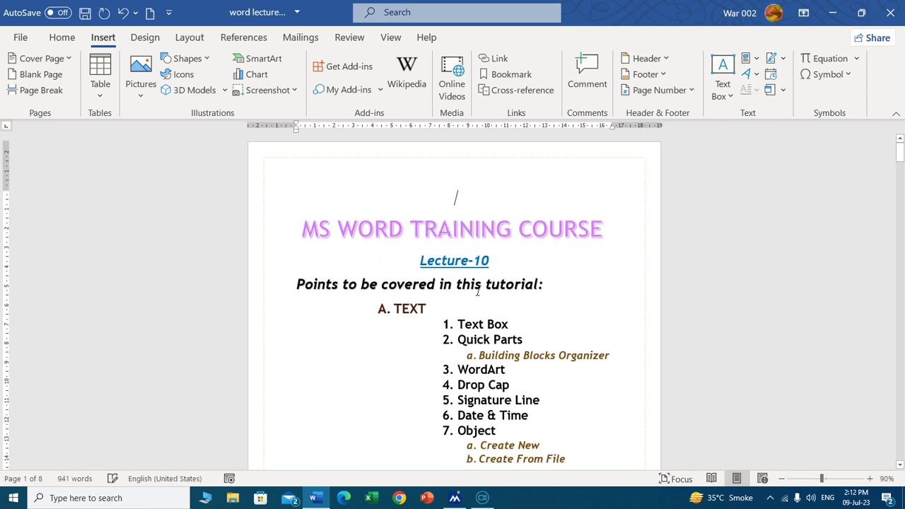
click(771, 74)
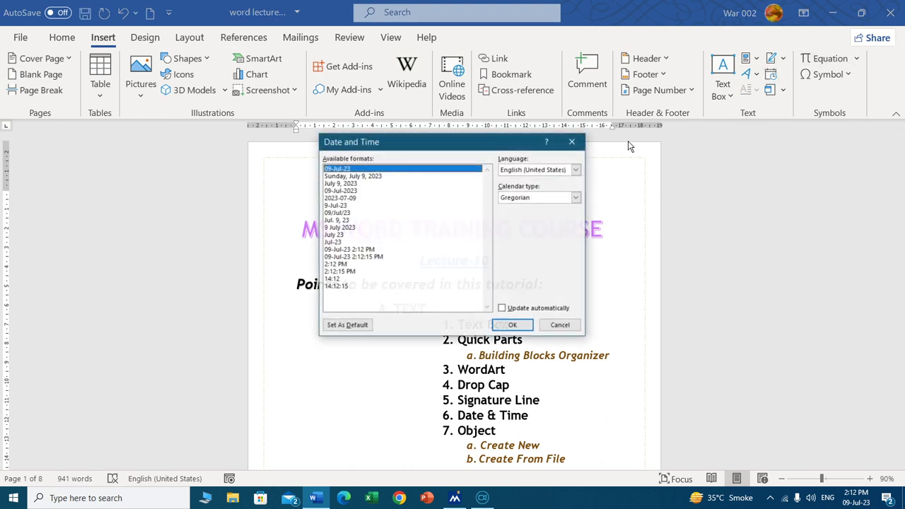
click(375, 176)
click(523, 169)
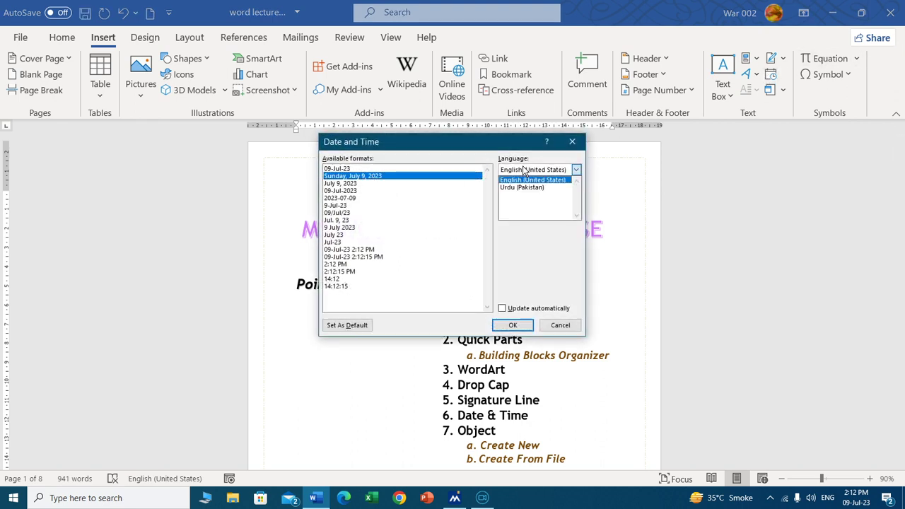
click(517, 188)
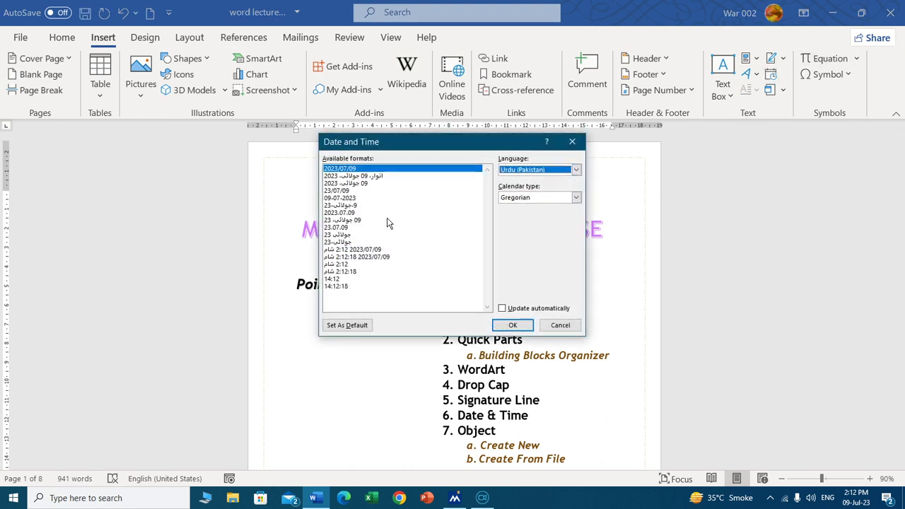
click(378, 177)
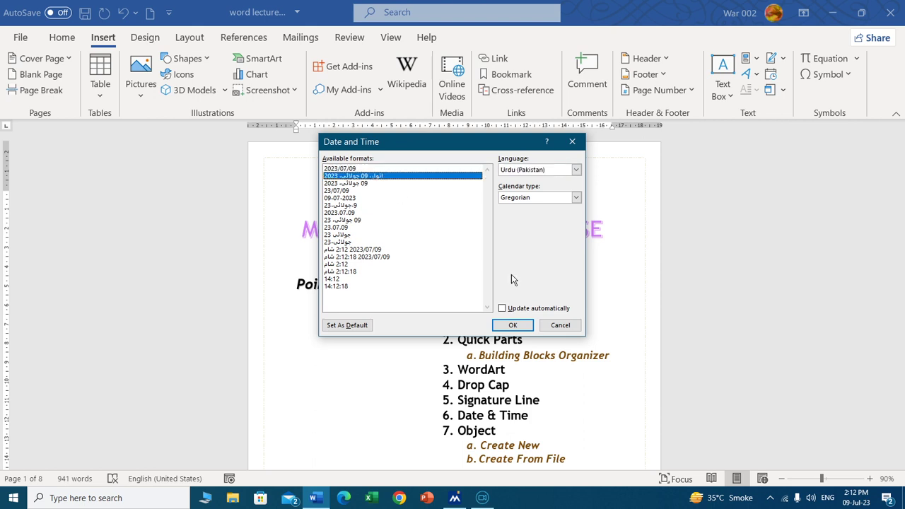
click(512, 322)
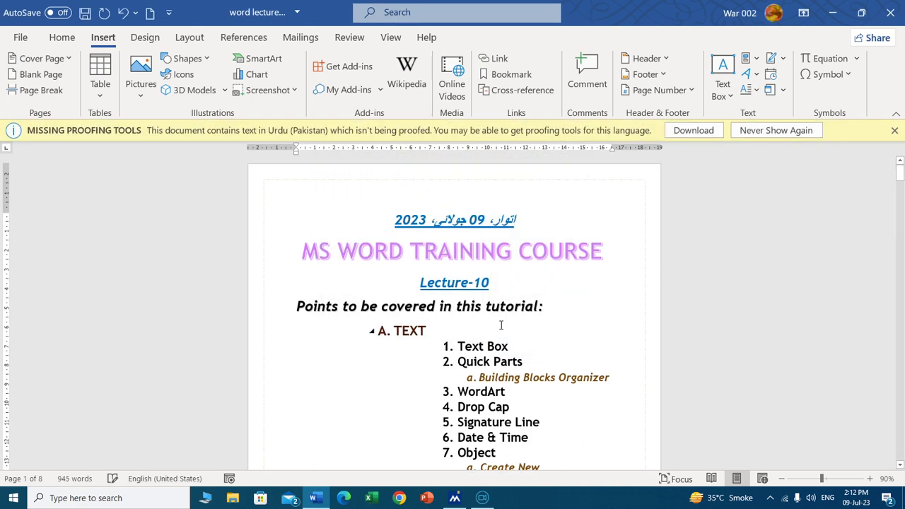
Dismiss the Missing Proofing Tools notice and delete the Urdu date line
click(628, 202)
click(895, 130)
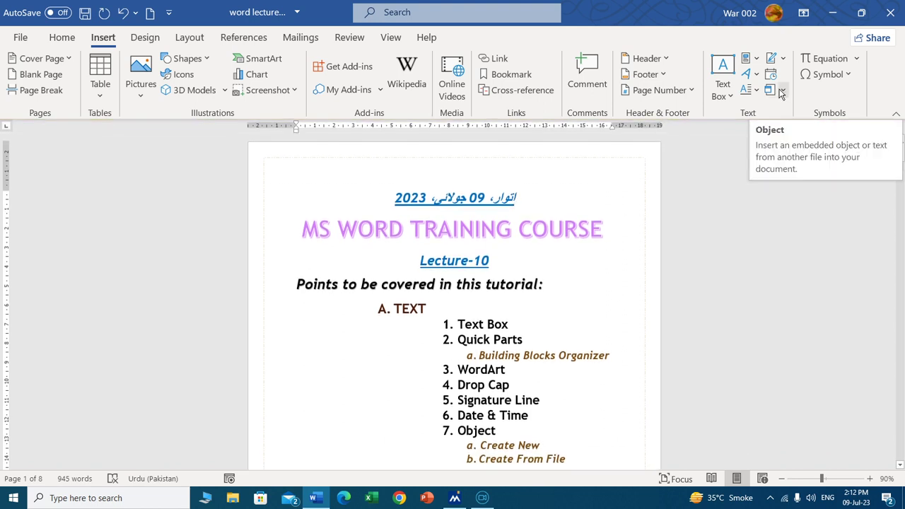
drag(484, 193, 425, 199)
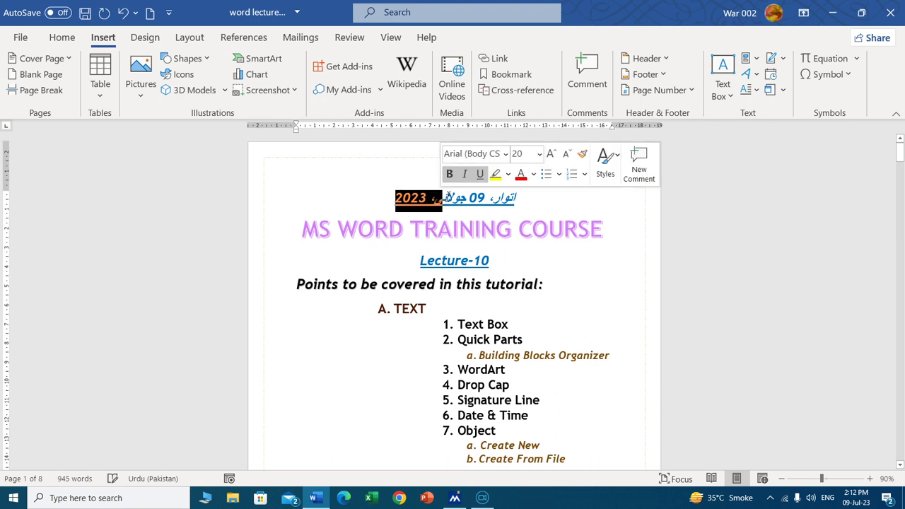
triple_click(449, 200)
key(Delete)
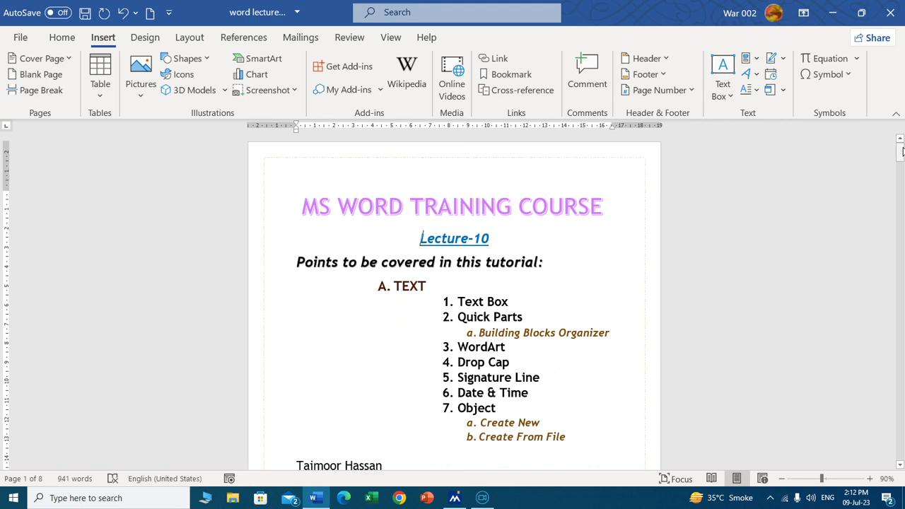
Open the Object dialog from the blank ninth page at the document's end
mouse_move(902, 150)
mouse_down()
mouse_move(898, 345)
mouse_move(885, 436)
mouse_up()
click(459, 392)
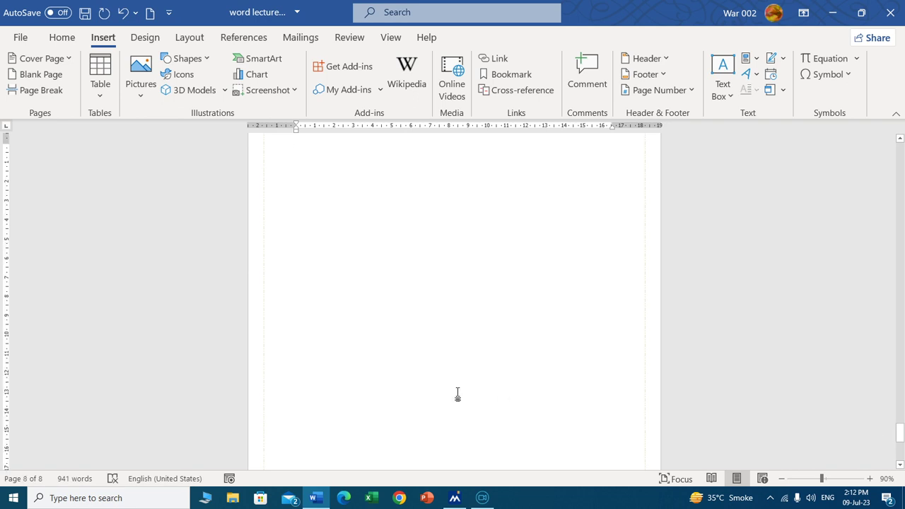
scroll(458, 394, up, 5)
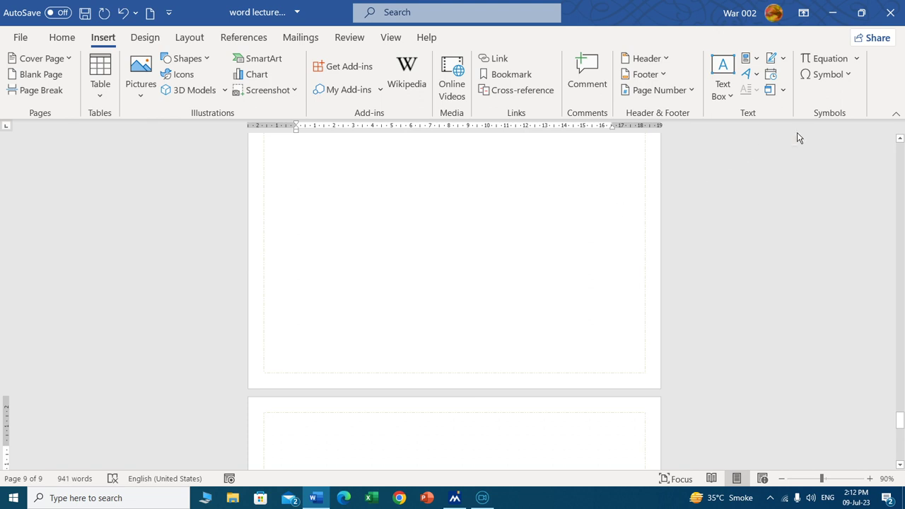
click(784, 90)
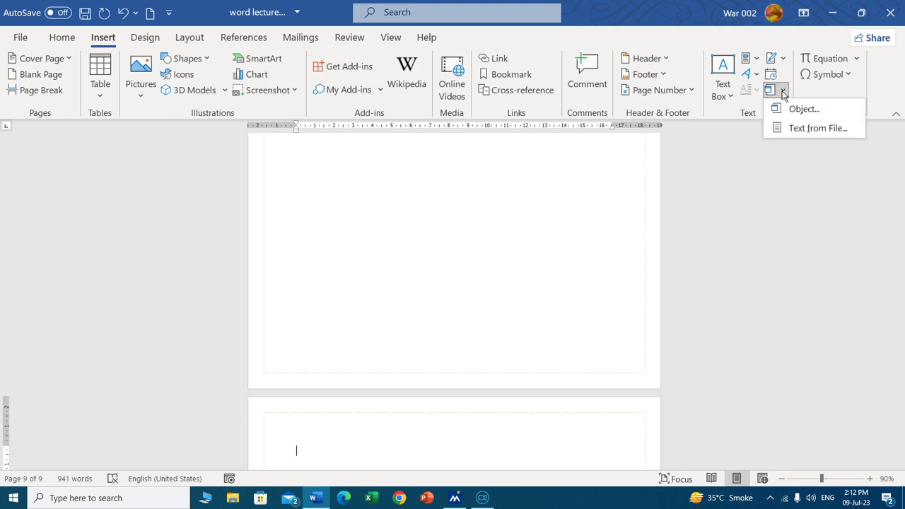
click(796, 111)
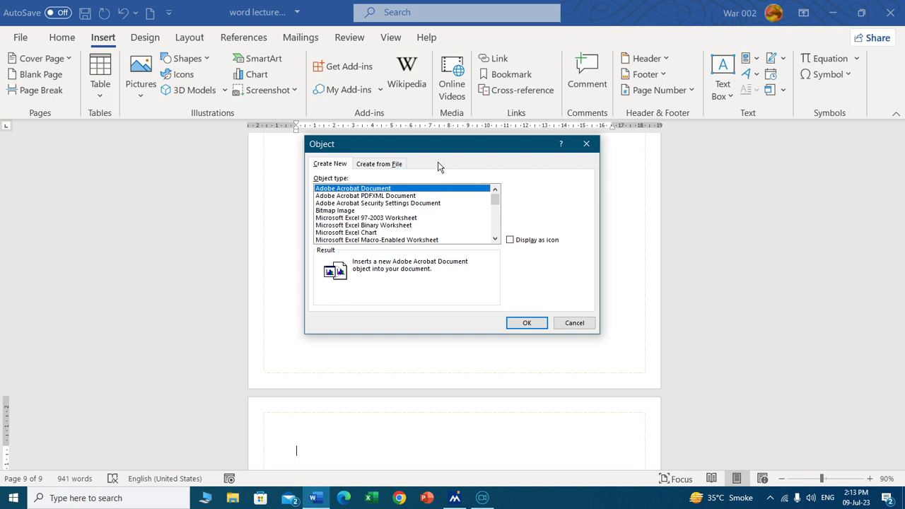
Embed word lecture 9.docx from D:\training course using Create from File
click(388, 164)
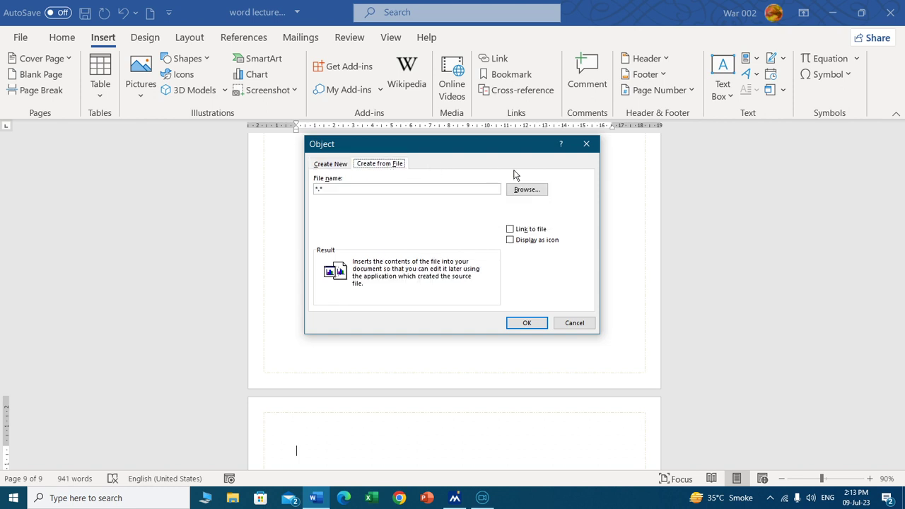
click(525, 197)
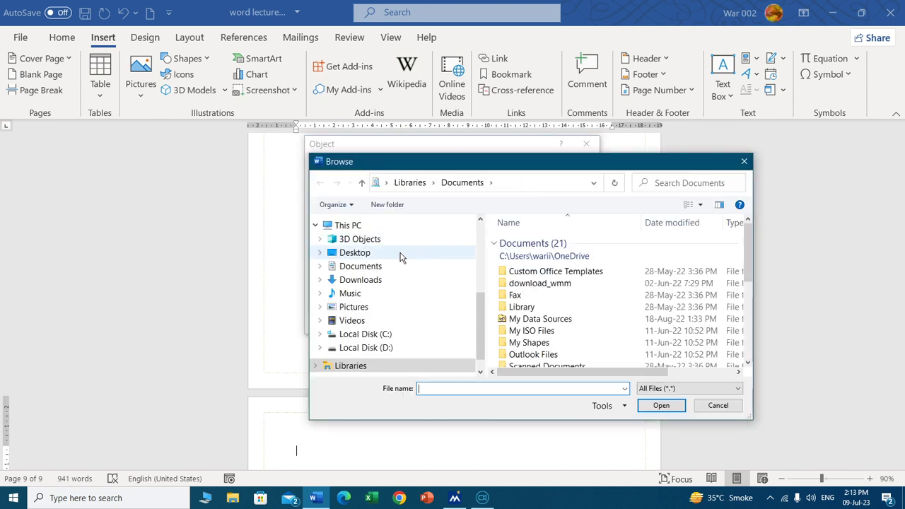
click(401, 254)
double_click(587, 263)
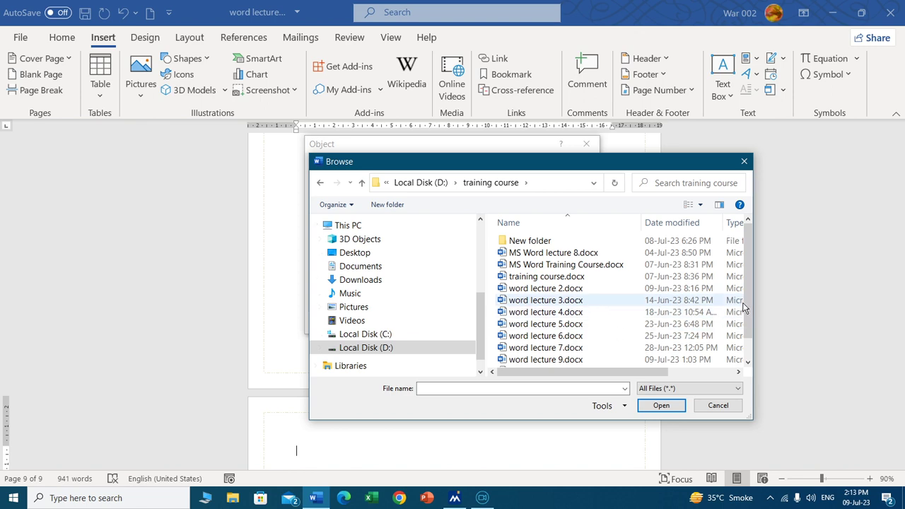
click(547, 359)
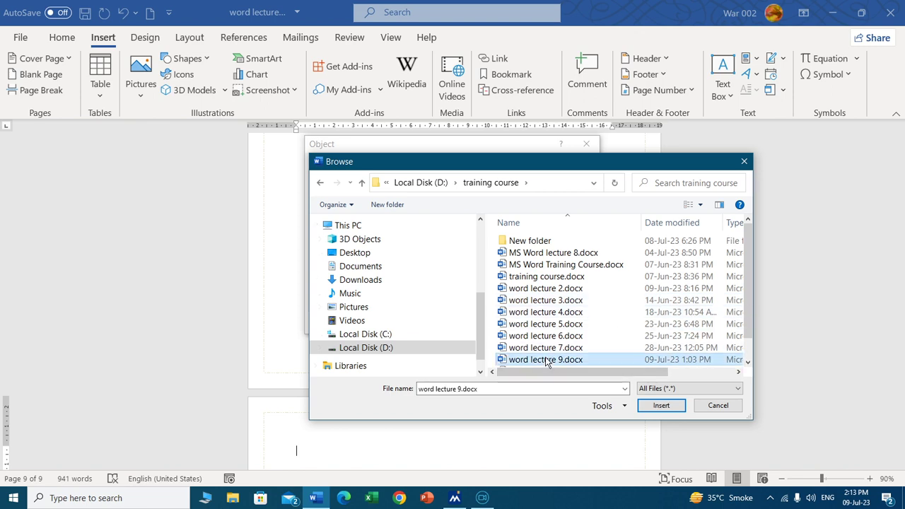
click(668, 406)
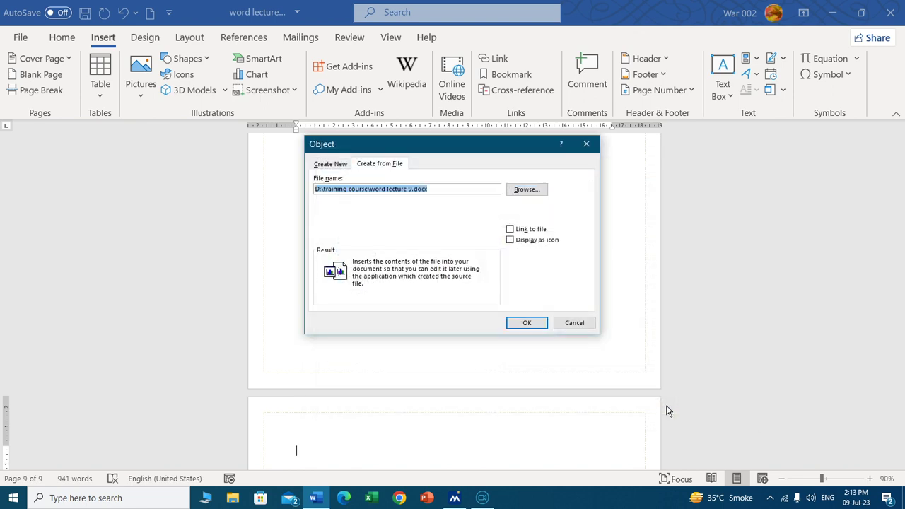
click(533, 325)
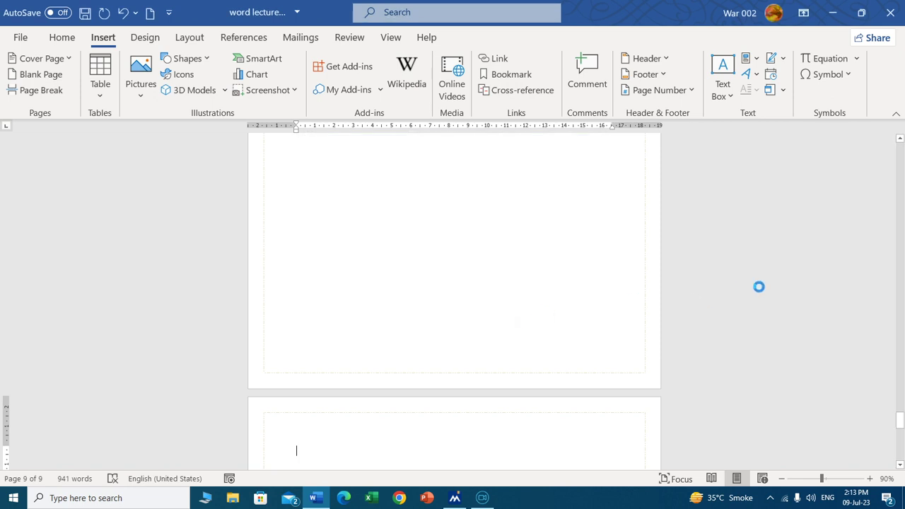
Scroll through the inserted Lecture-9 content, then jump to the top of blank page 3
scroll(787, 266, down, 1)
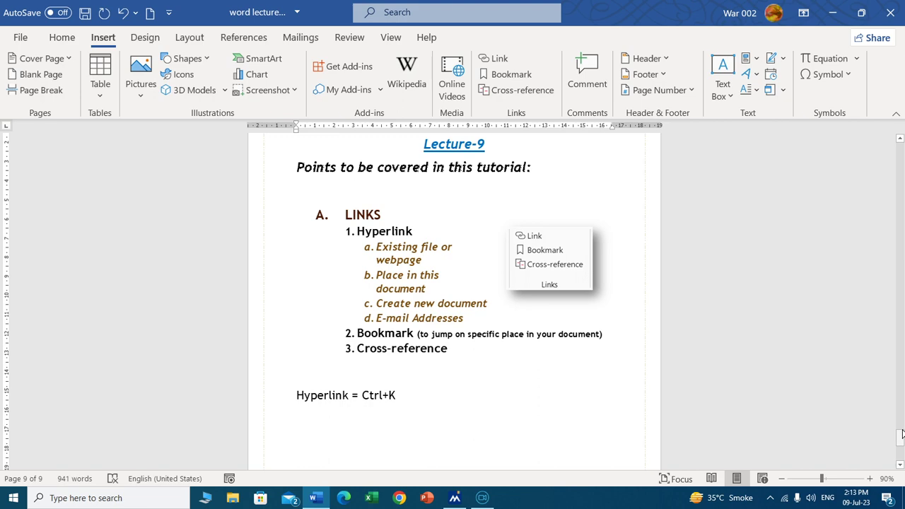
mouse_move(901, 440)
mouse_down()
mouse_move(900, 464)
mouse_move(900, 189)
mouse_up()
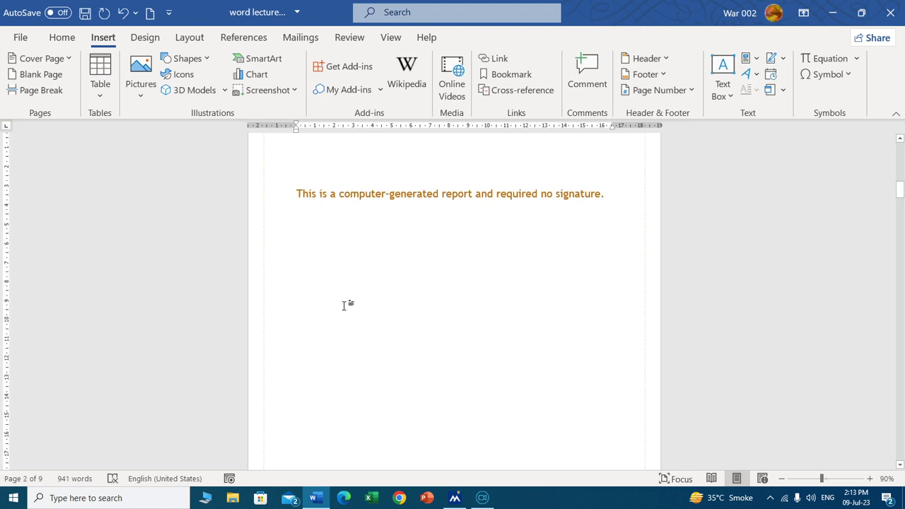
key(ctrl+Return)
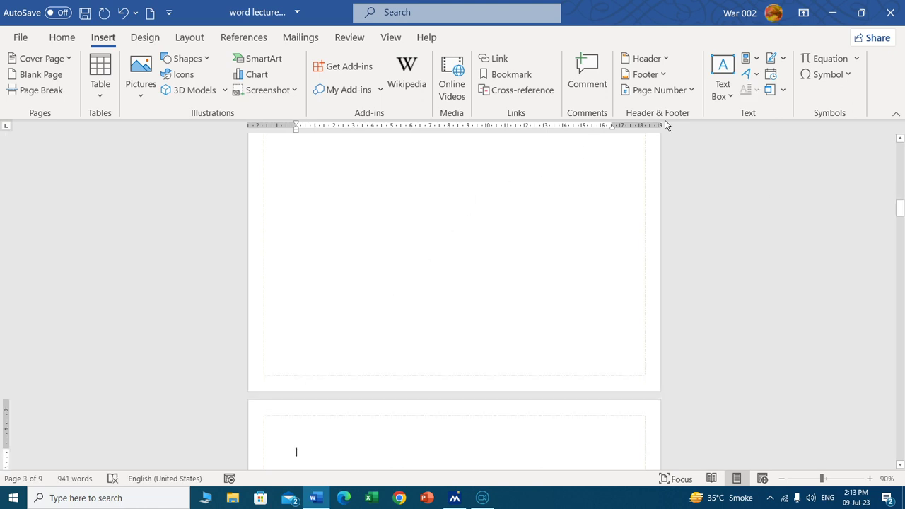
Embed a new Microsoft Excel 97-2003 Worksheet object at the top of page 3
click(783, 90)
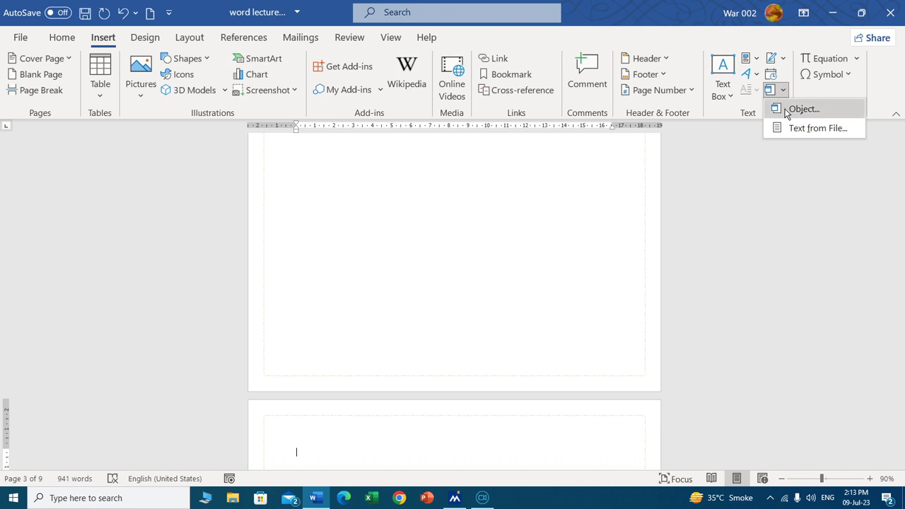
click(788, 112)
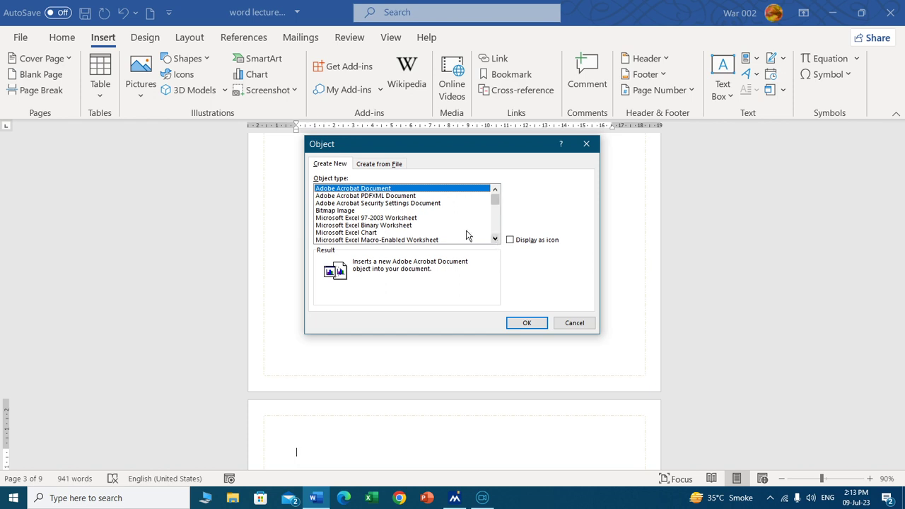
click(402, 219)
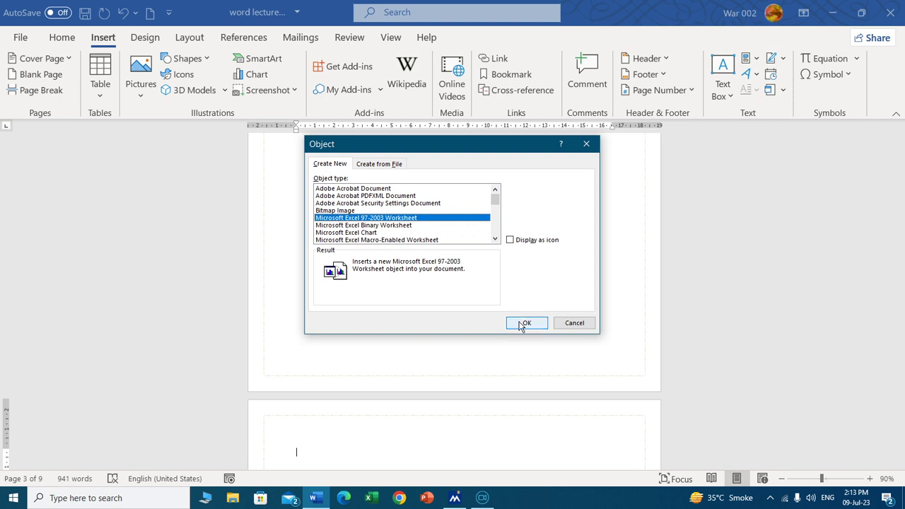
click(522, 324)
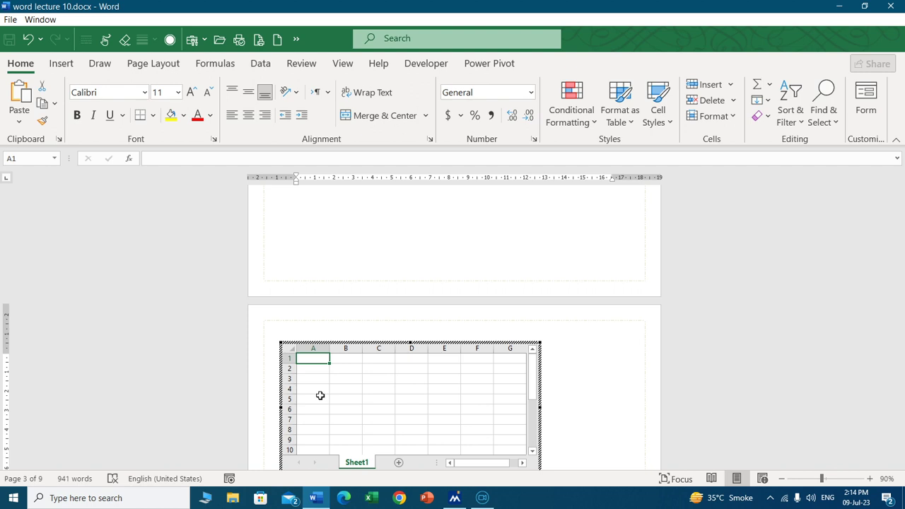
Type the headers SR No, Name and marks, with serial numbers 1, 2 and 3 below
text(SR No)
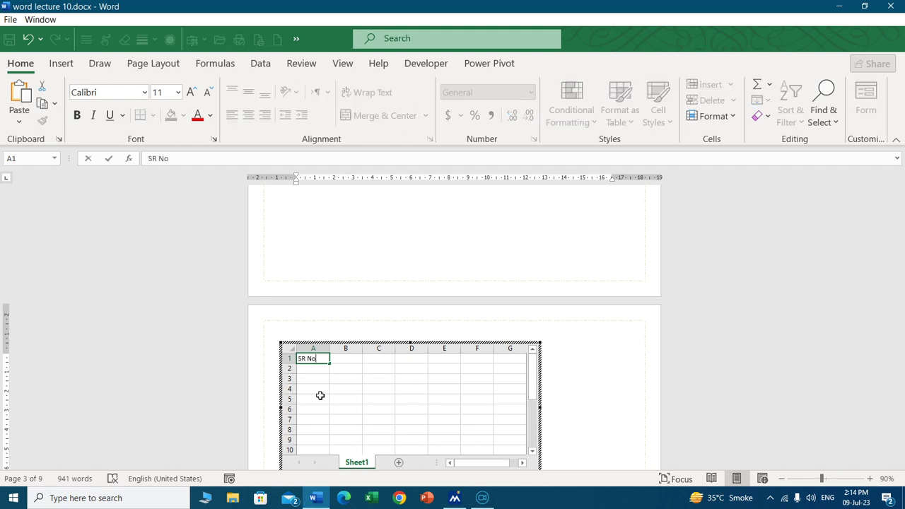
key(Tab)
text(Name)
key(Tab)
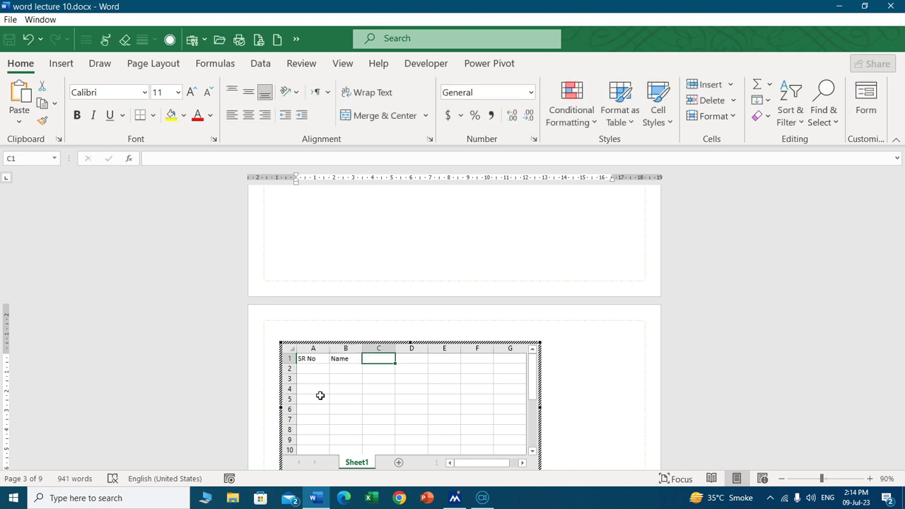
text(m)
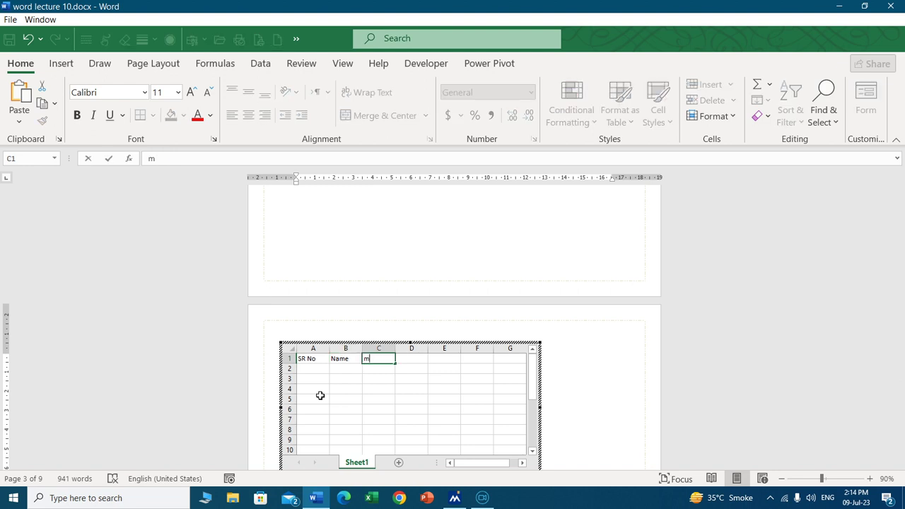
text(arks)
key(Return)
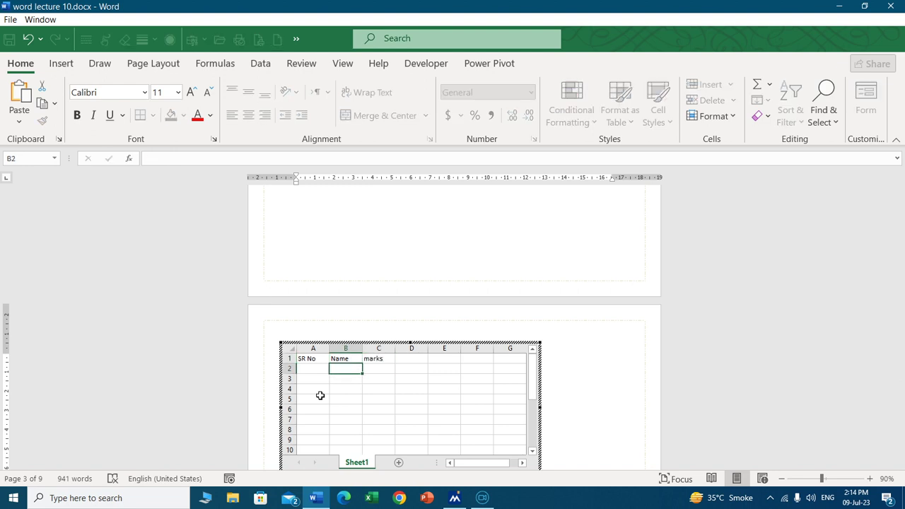
text(1)
key(Return)
text(2)
key(Return)
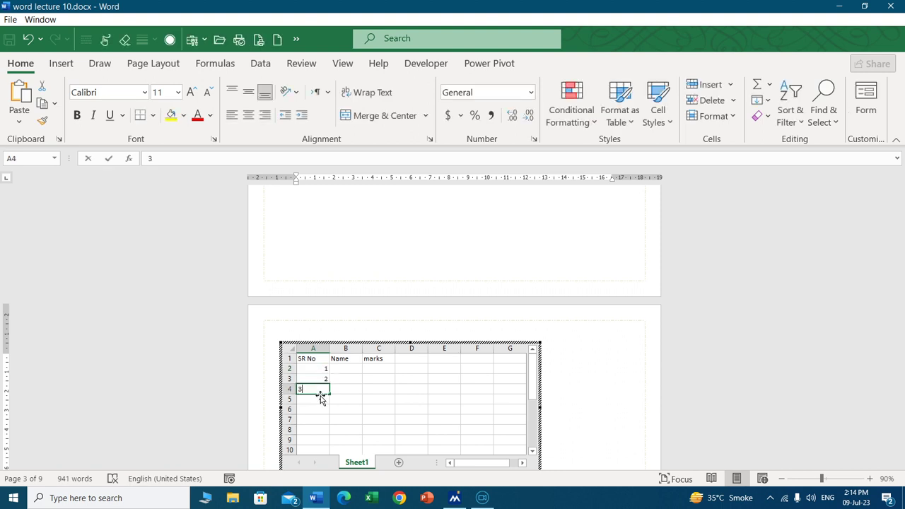
text(3)
key(Tab)
Enter the three students' names in the Name column
key(Up)
key(Up)
text(qali)
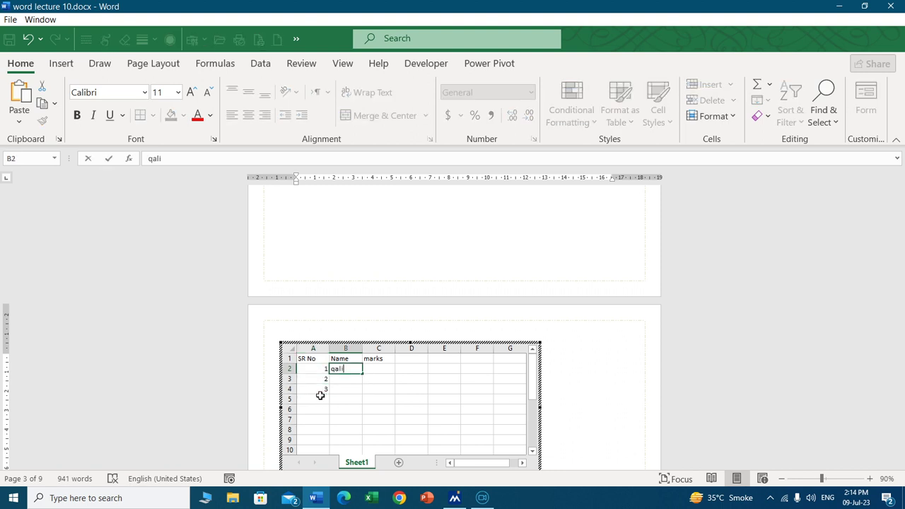
key(BackSpace)
key(BackSpace)
key(BackSpace)
text(li)
key(Return)
text(Ahmad)
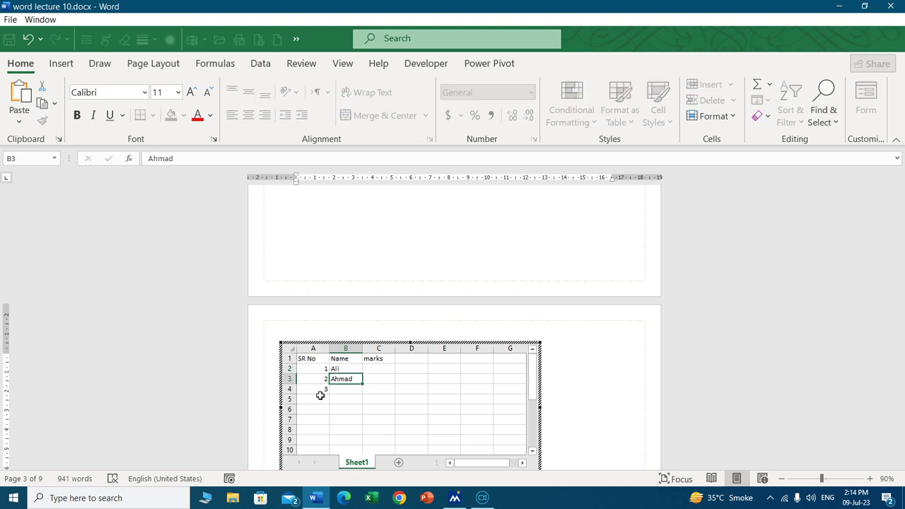
key(Return)
text(Aqib)
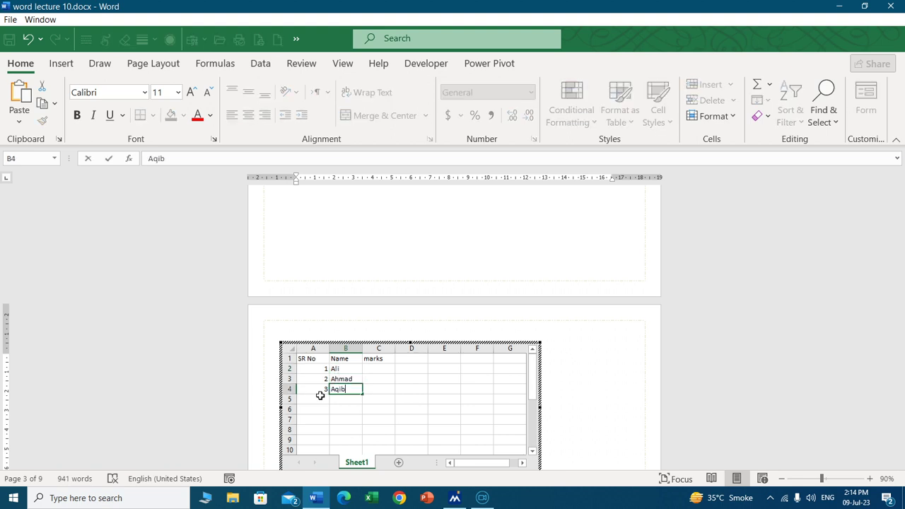
key(Up)
key(Up)
Enter marks 550, 600 and 400, sum them to a bold 1550 in C5, labelled Total
key(Right)
text(55)
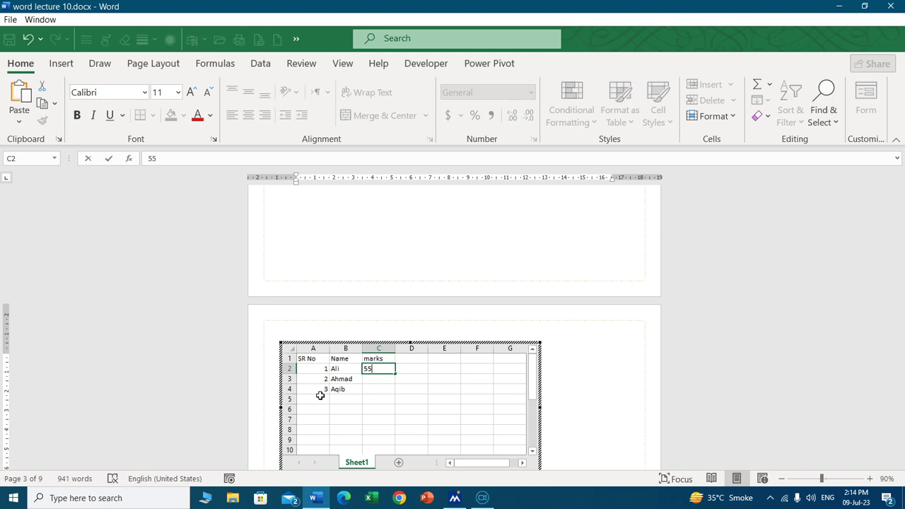
text(0)
key(Return)
text(600)
key(Return)
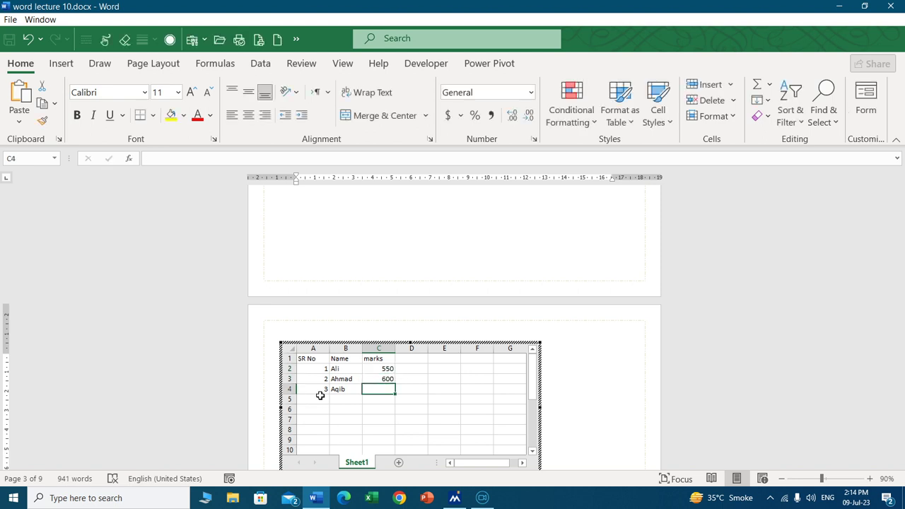
text(0)
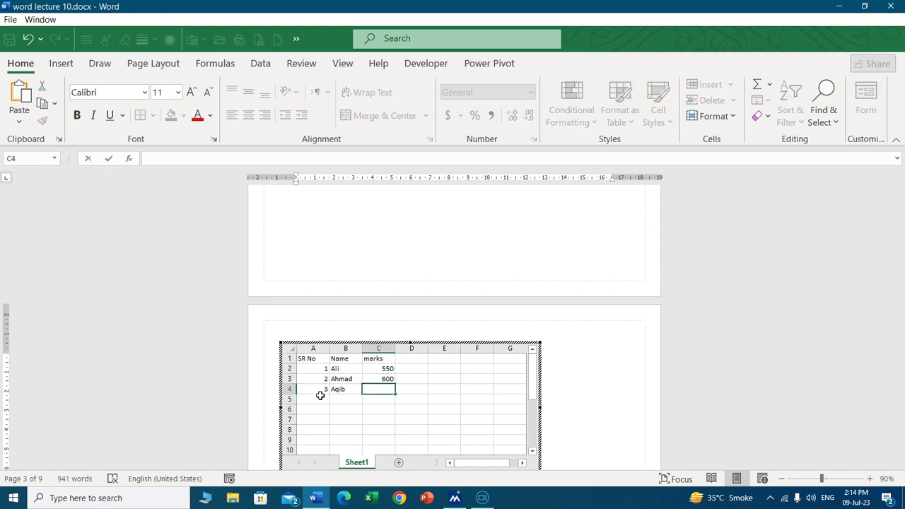
text(400)
key(Return)
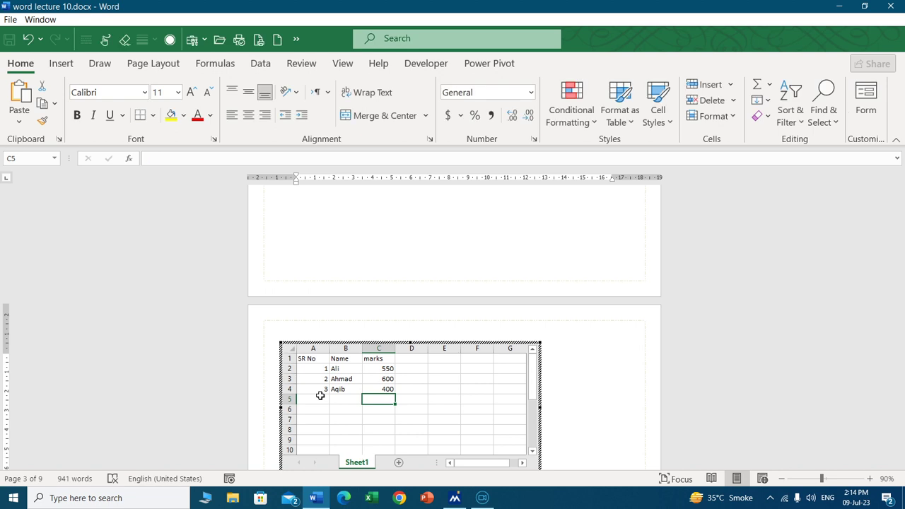
key(alt+equal)
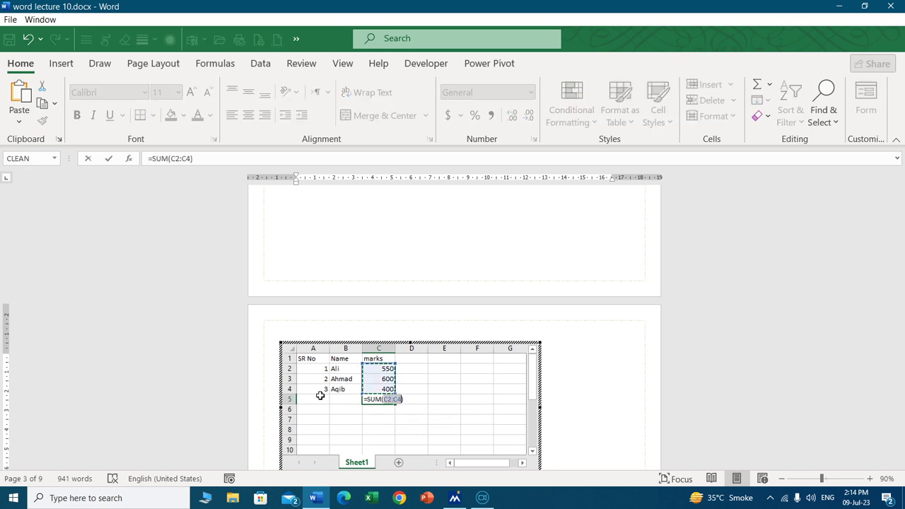
key(Return)
key(Return)
key(Up)
key(Up)
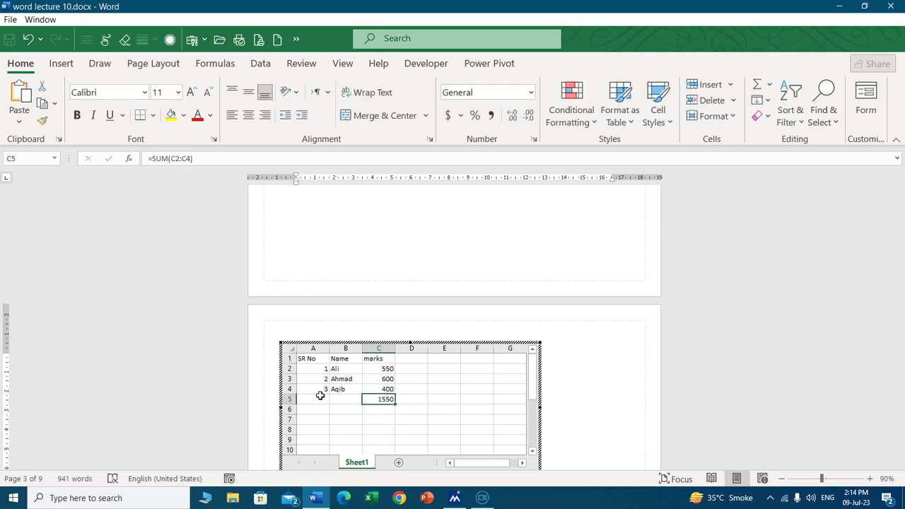
key(ctrl+b)
key(Left)
text(Tot)
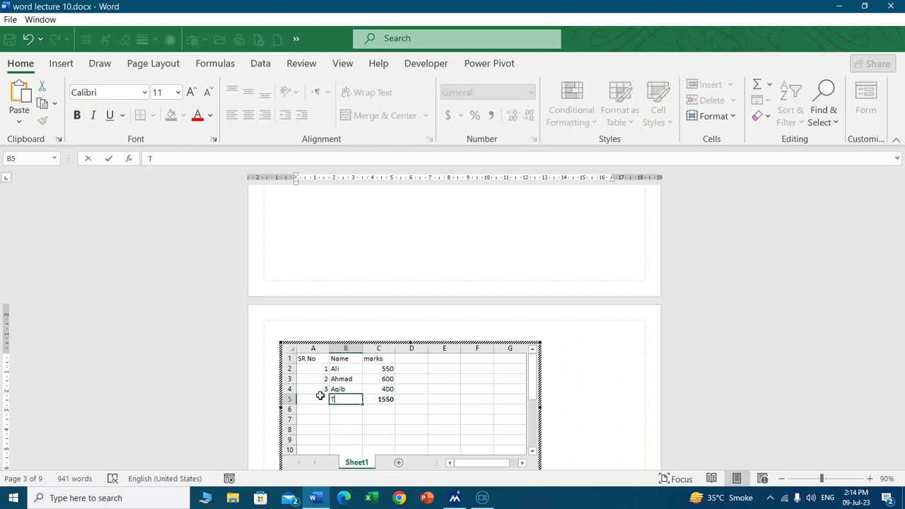
text(al)
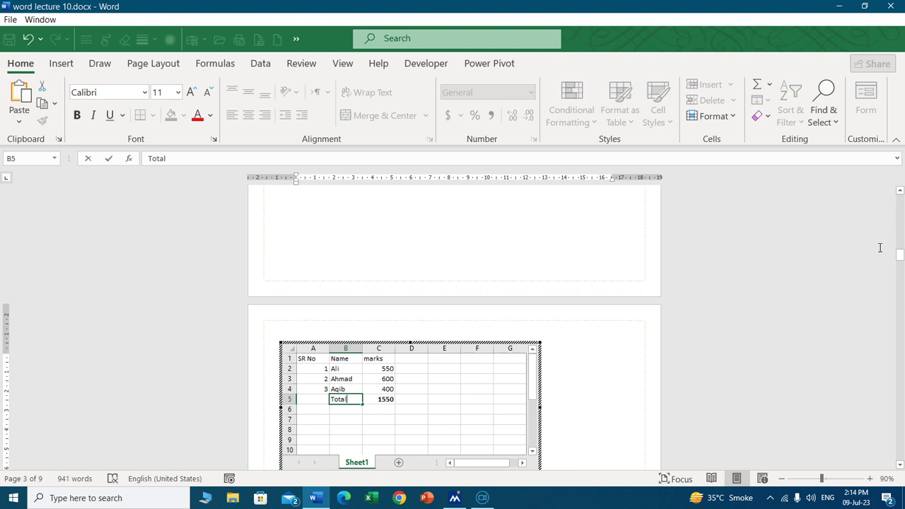
Resize the embedded sheet to its five rows and three columns of data, then exit editing
drag(901, 259, 901, 263)
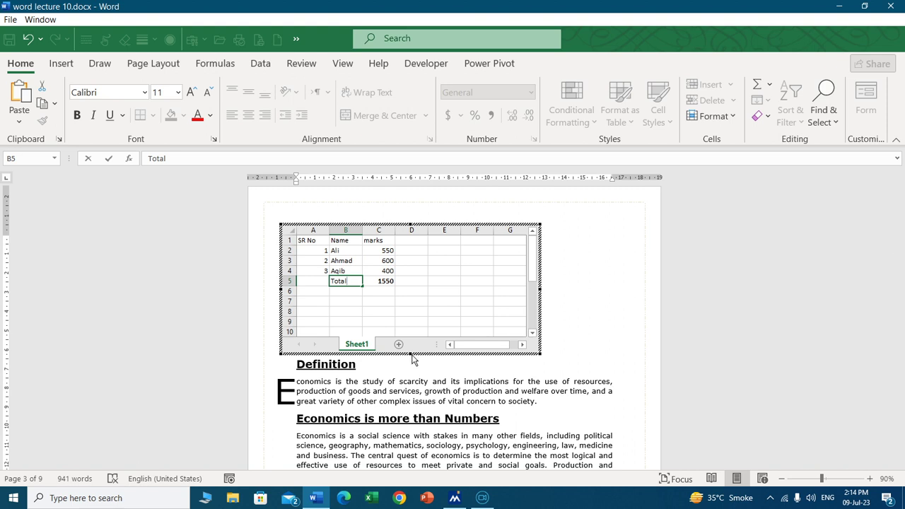
click(402, 309)
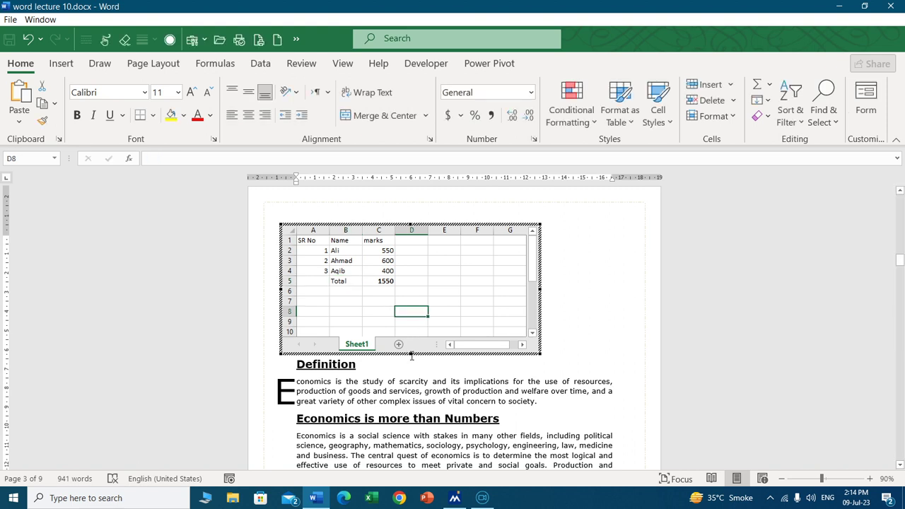
drag(411, 356, 408, 292)
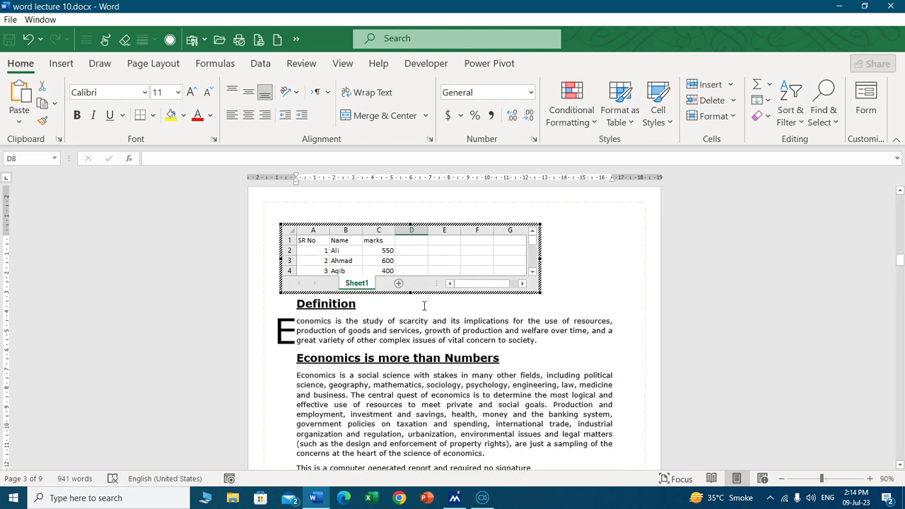
drag(411, 293, 411, 306)
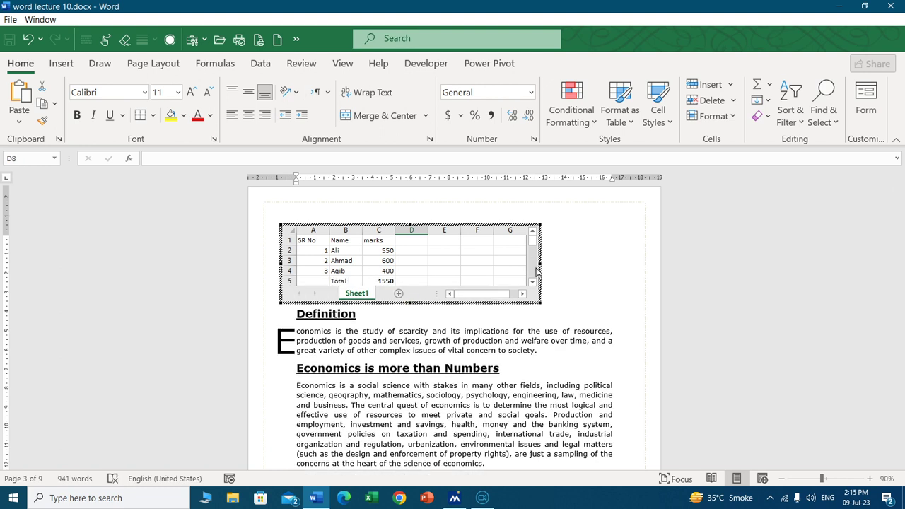
drag(539, 264, 410, 260)
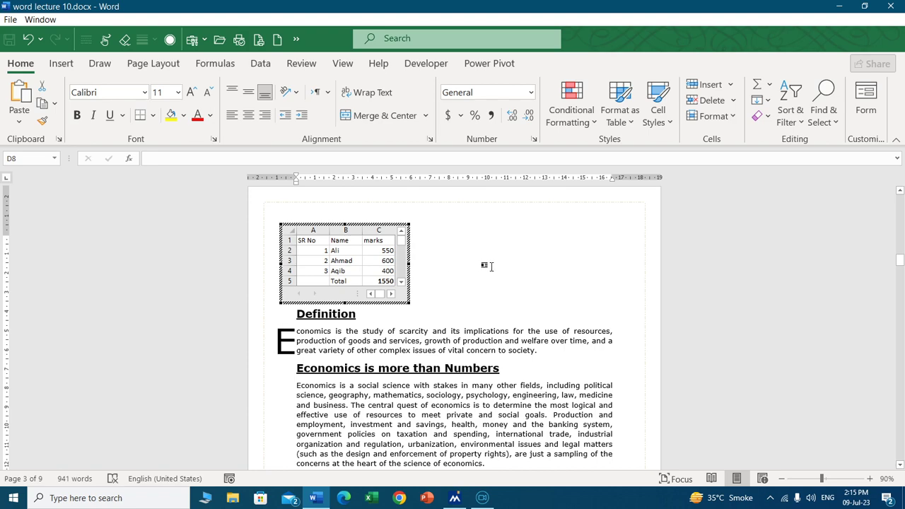
click(488, 266)
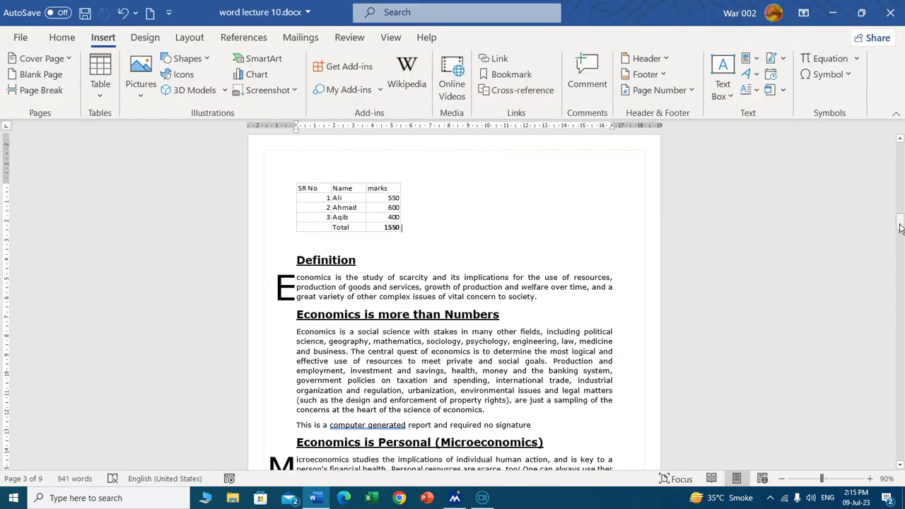
Return to page 1's title, browse the Object dialog's type list, and cancel without inserting
drag(901, 222, 900, 137)
click(784, 90)
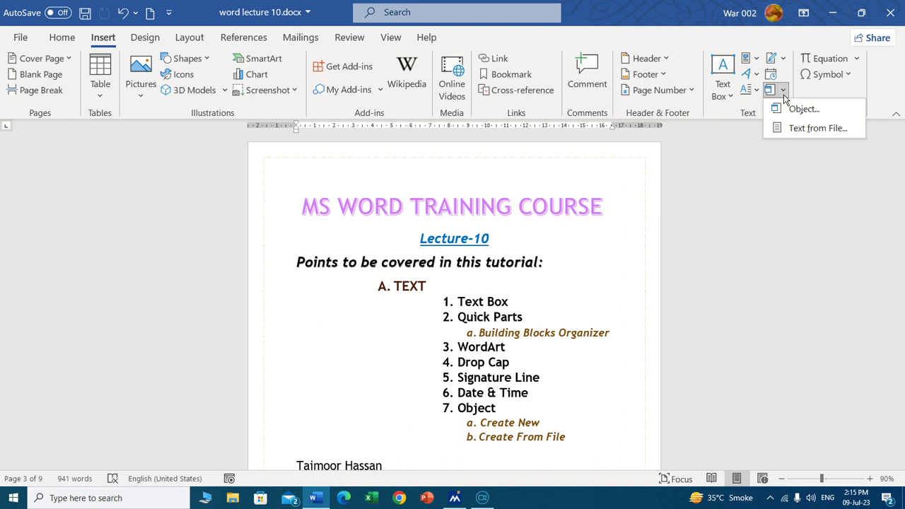
click(801, 109)
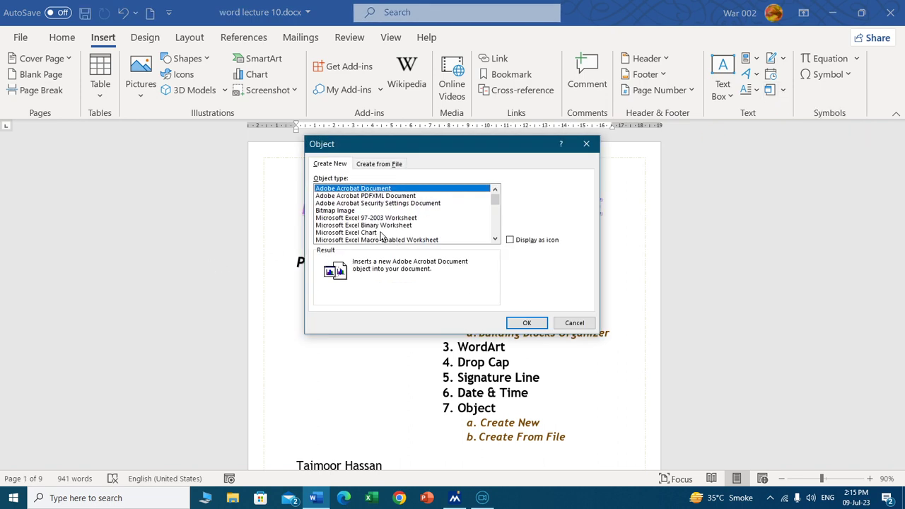
click(495, 240)
click(495, 240)
click(496, 240)
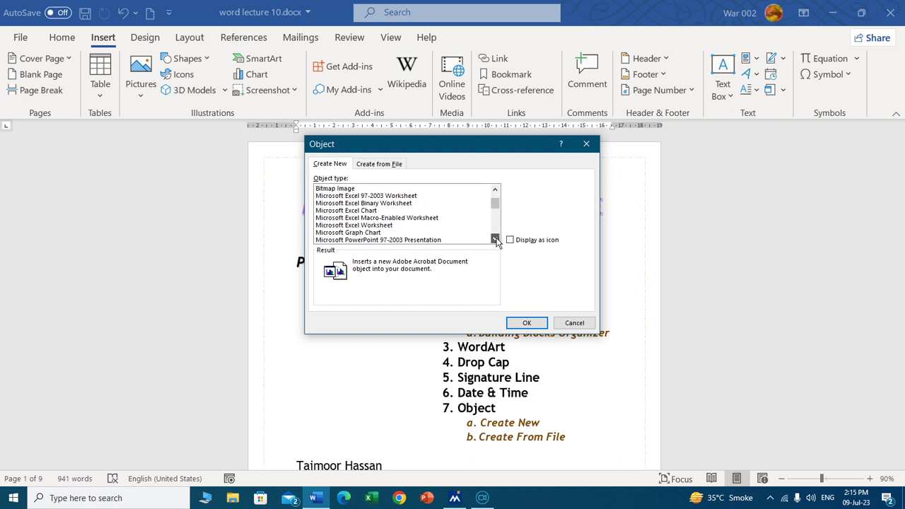
click(495, 240)
click(496, 240)
click(495, 240)
click(496, 239)
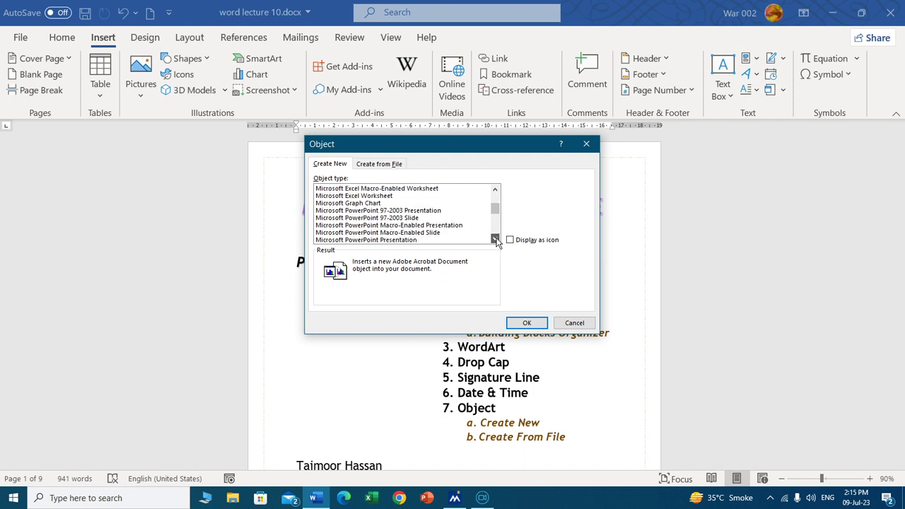
click(495, 239)
click(496, 240)
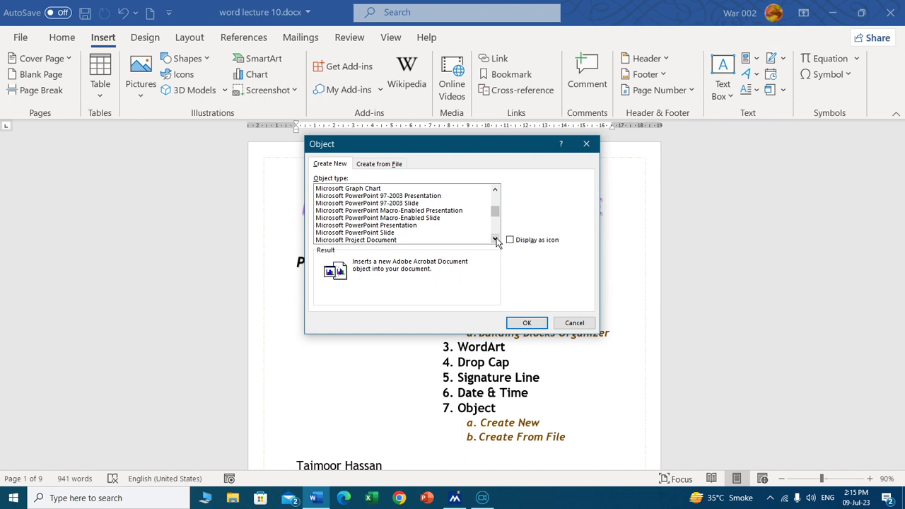
click(495, 240)
click(495, 239)
click(496, 240)
click(495, 240)
click(495, 240)
click(495, 240)
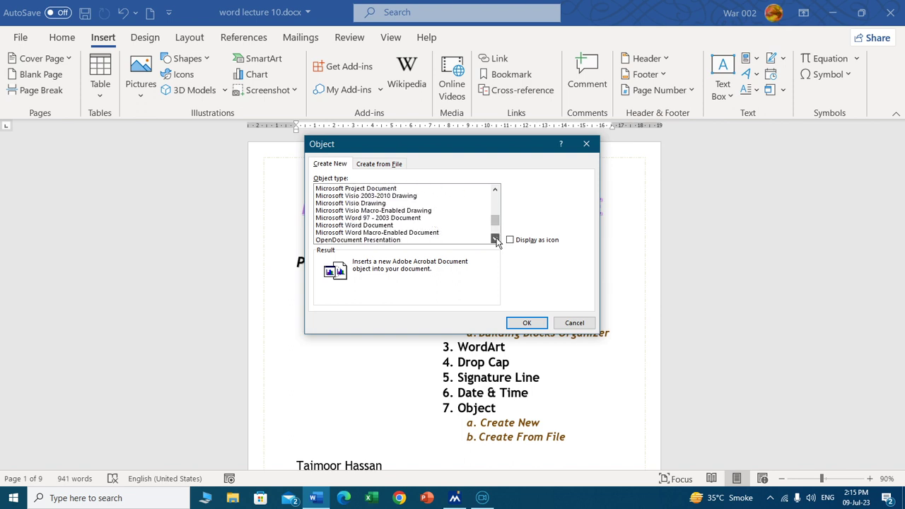
click(575, 323)
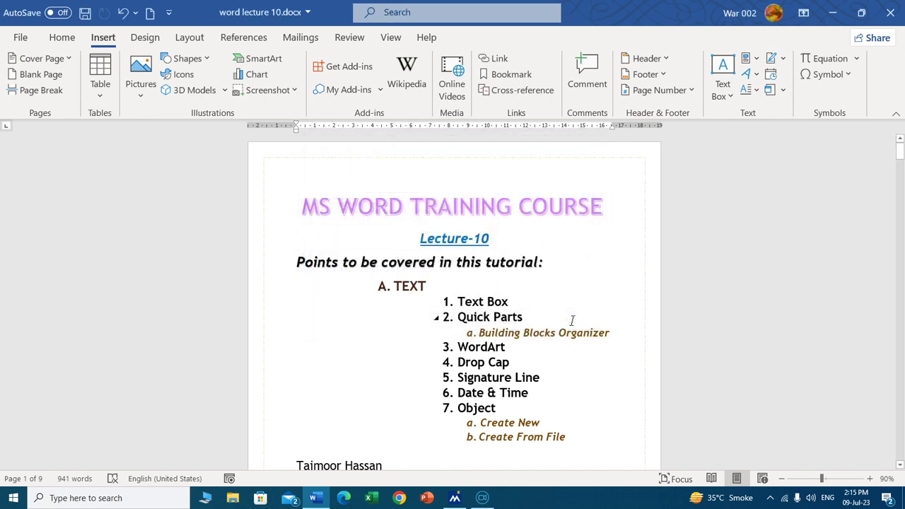